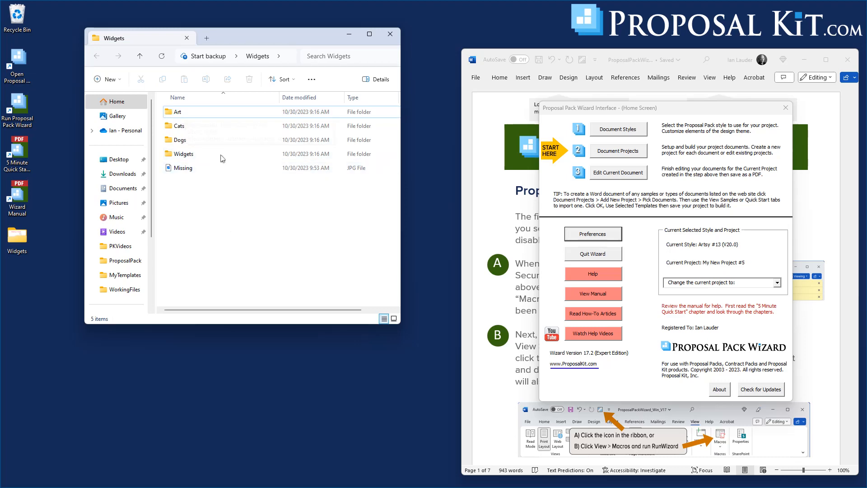
- Look through the images in the Art, Cats and Dogs subfolders of the Widgets folder, and put the folder window away
double_click(189, 115)
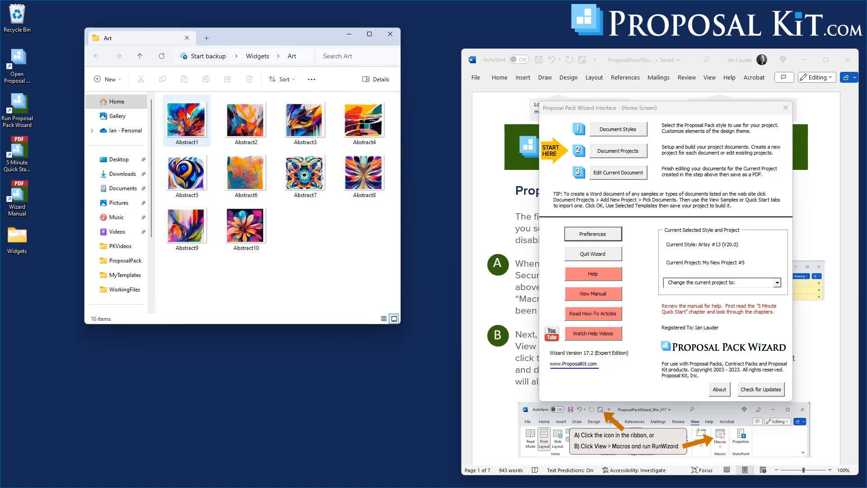
left_click(97, 56)
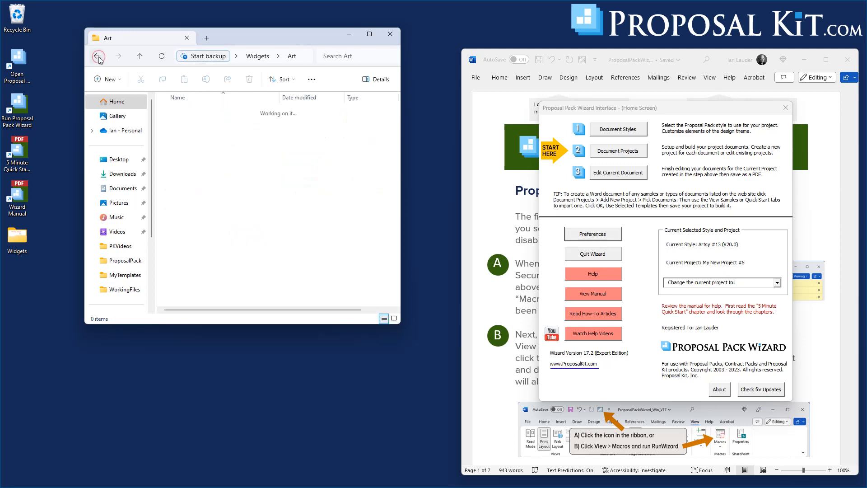
left_click(181, 126)
double_click(182, 129)
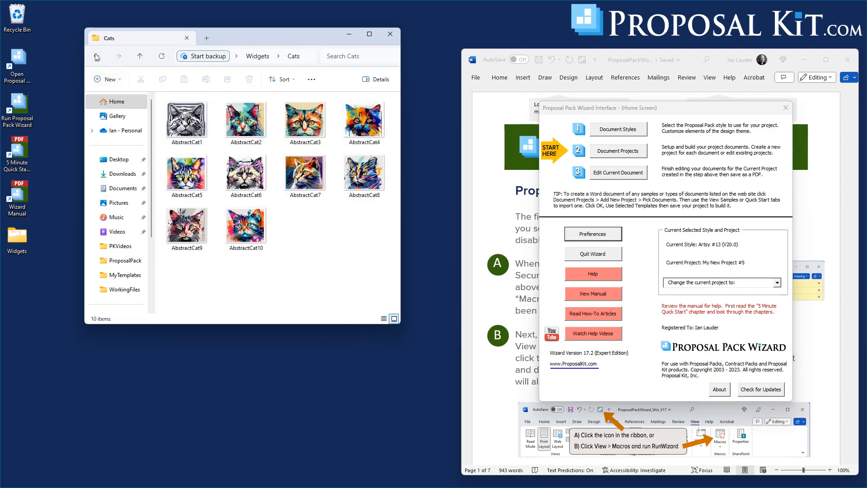
left_click(96, 55)
double_click(179, 140)
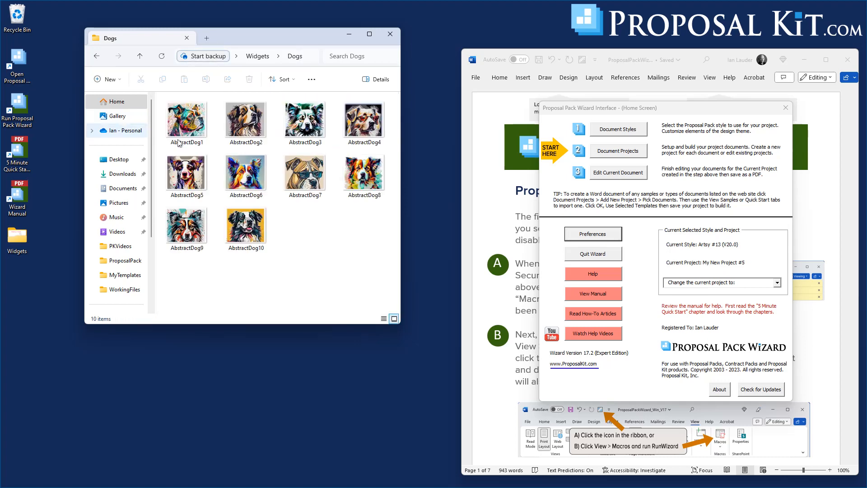
left_click(97, 56)
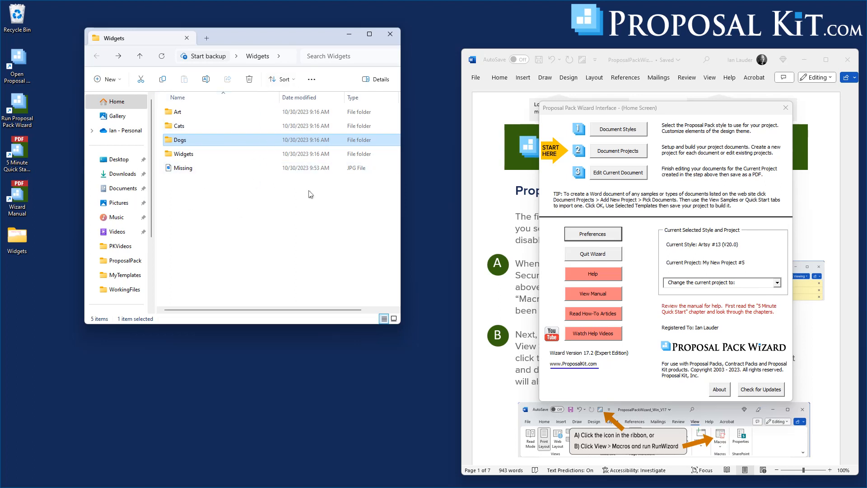
left_click(350, 37)
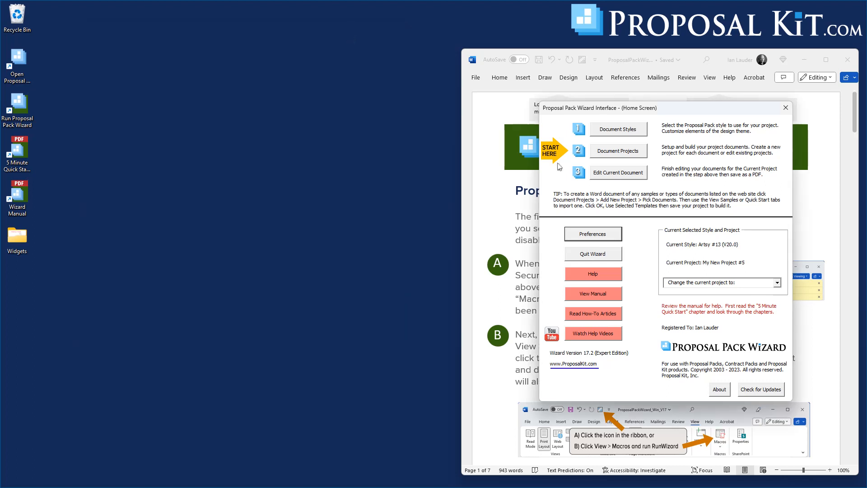
- Open the line item quote database management from the wizard's preferences
left_click(596, 239)
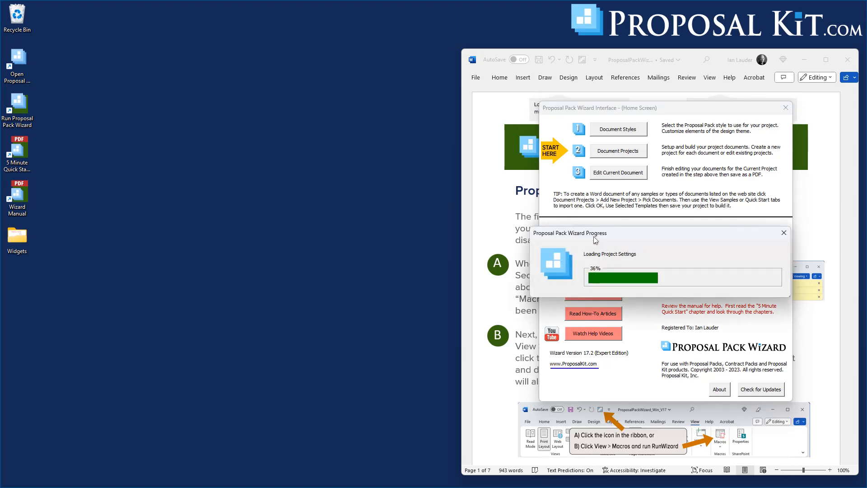
left_click(623, 122)
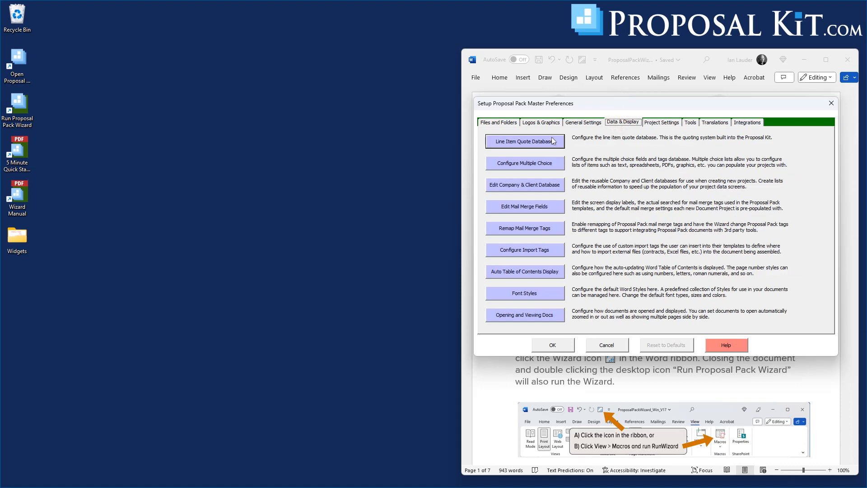
left_click(522, 143)
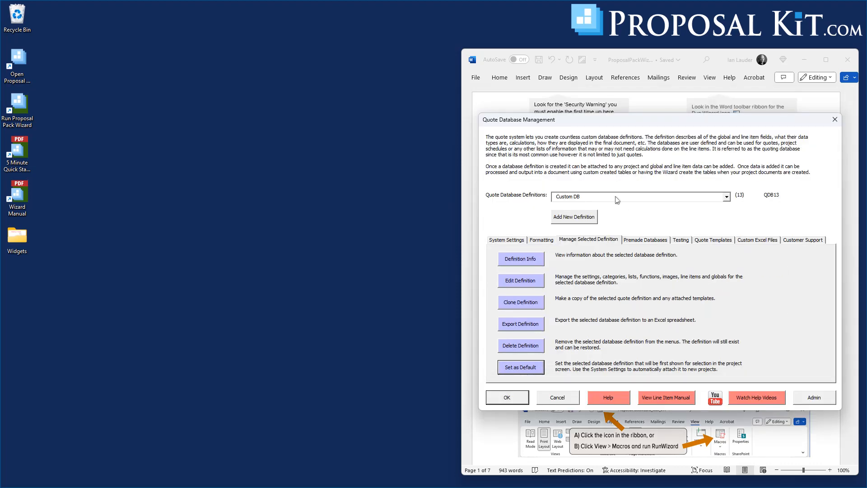
- Clone the Basic 4-Category Quote database definition under the new title "Image DB"
left_click(613, 197)
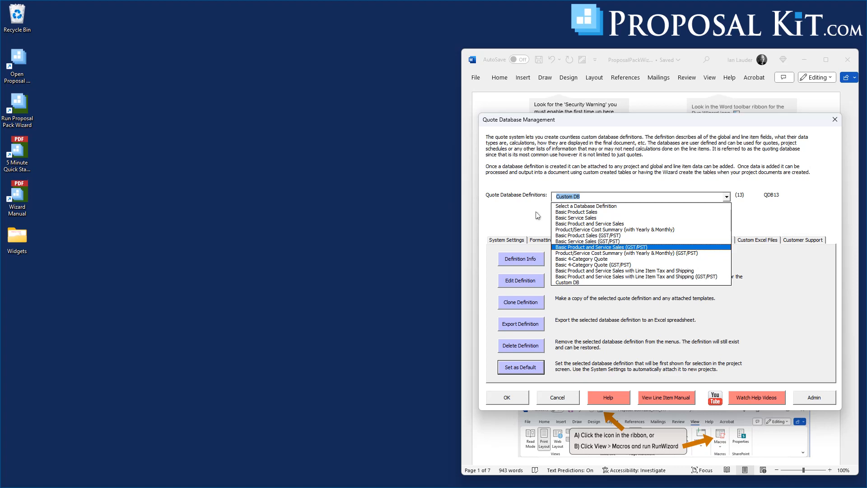
left_click(586, 260)
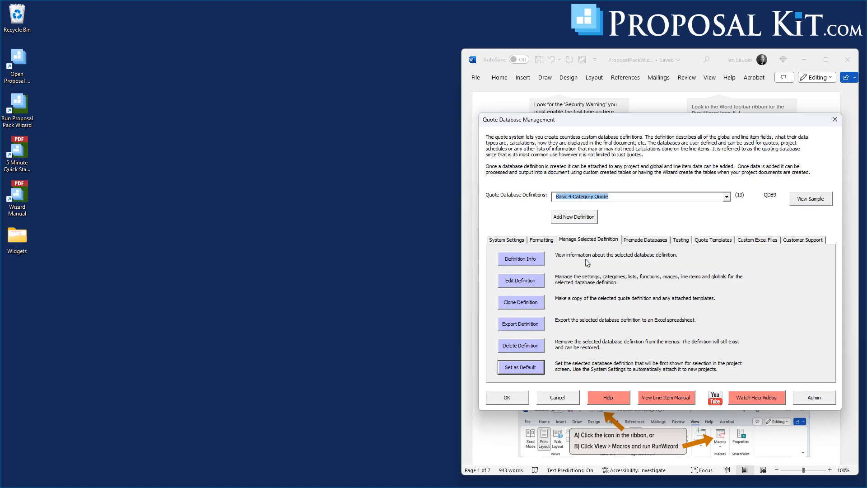
left_click(529, 305)
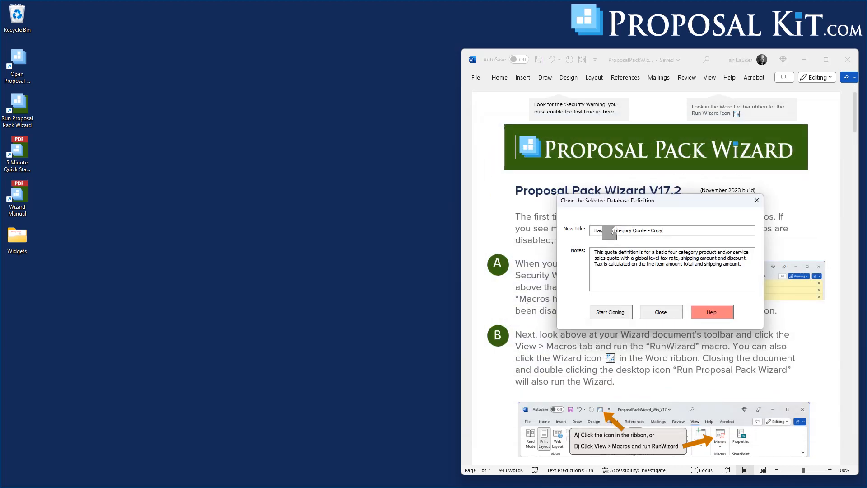
left_click_drag(666, 230, 561, 241)
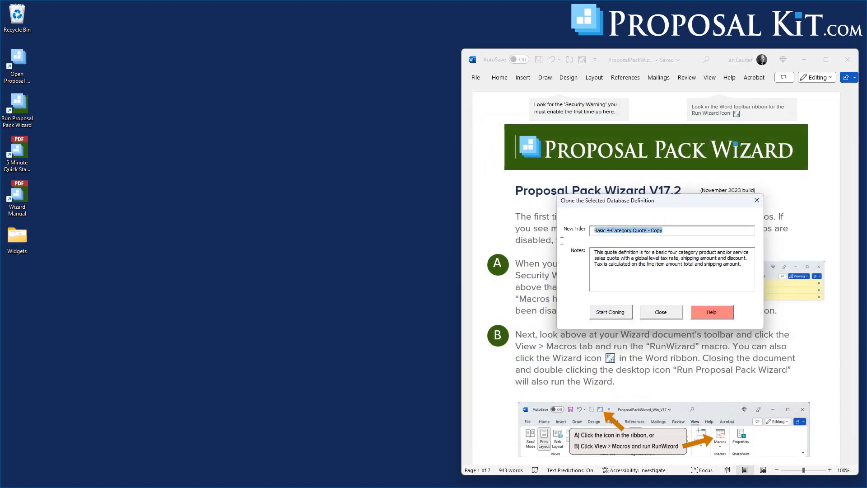
type("Image")
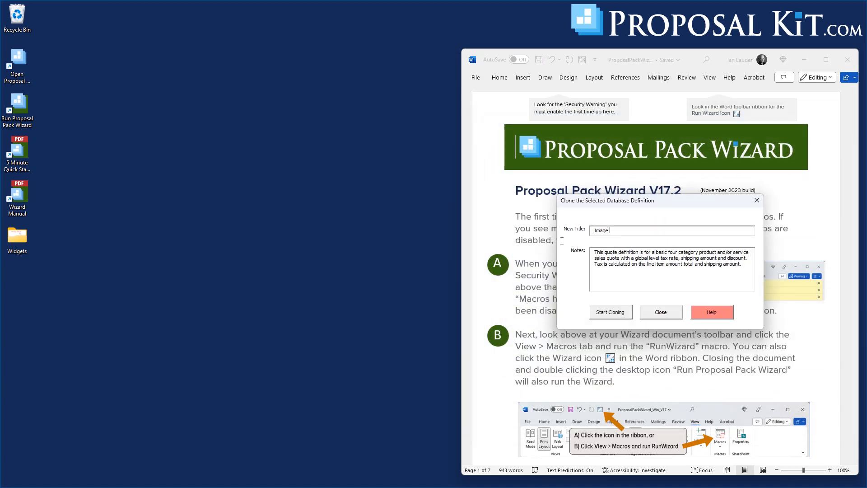
type(" DB")
left_click(605, 314)
left_click(657, 294)
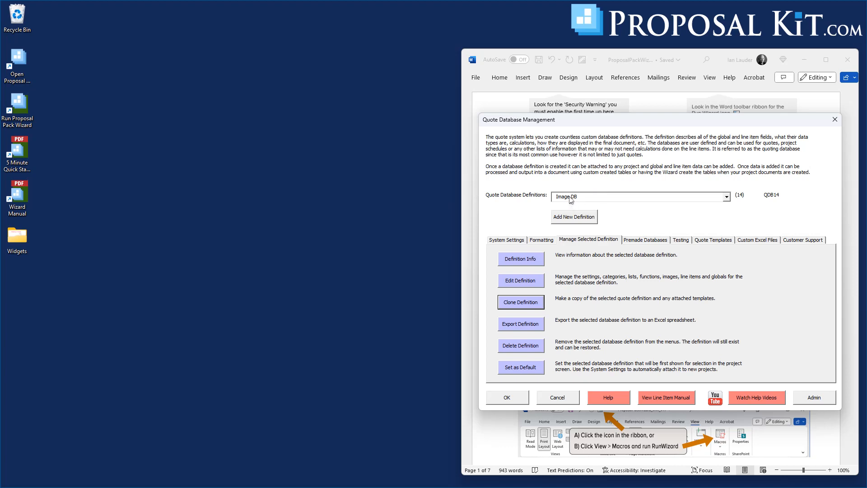
- Edit the Image DB definition and delete Category 4 from its categories
left_click(612, 199)
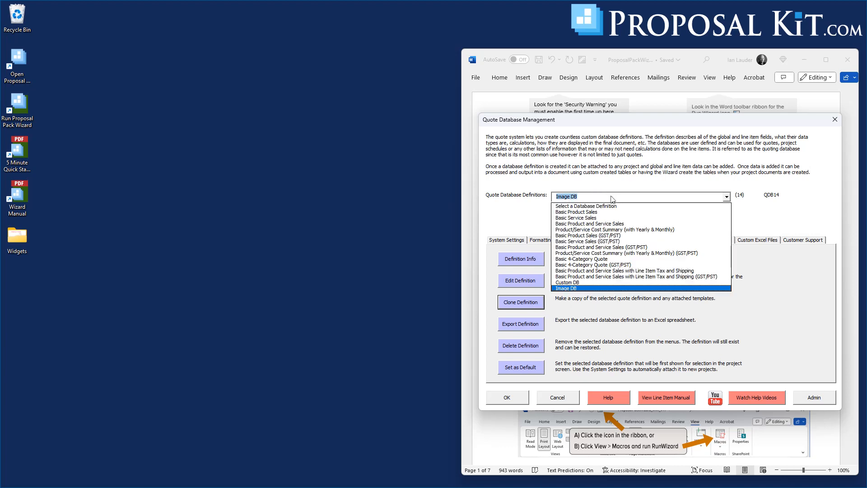
left_click(613, 199)
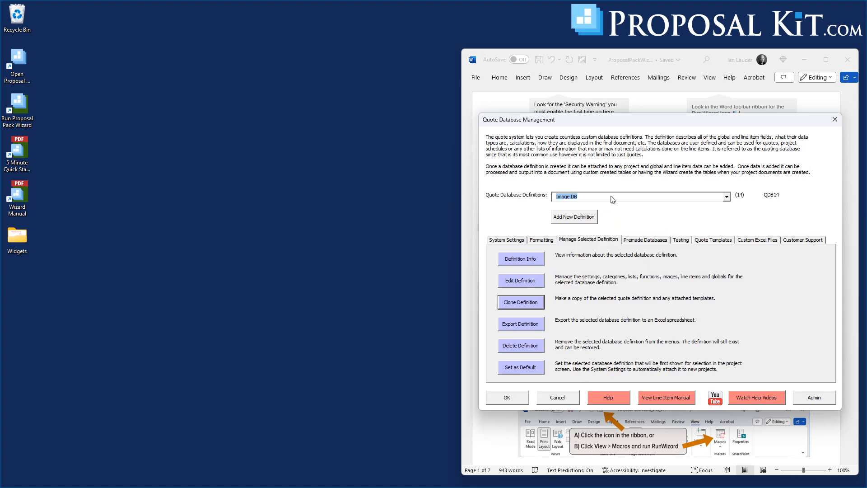
left_click(521, 281)
left_click(674, 218)
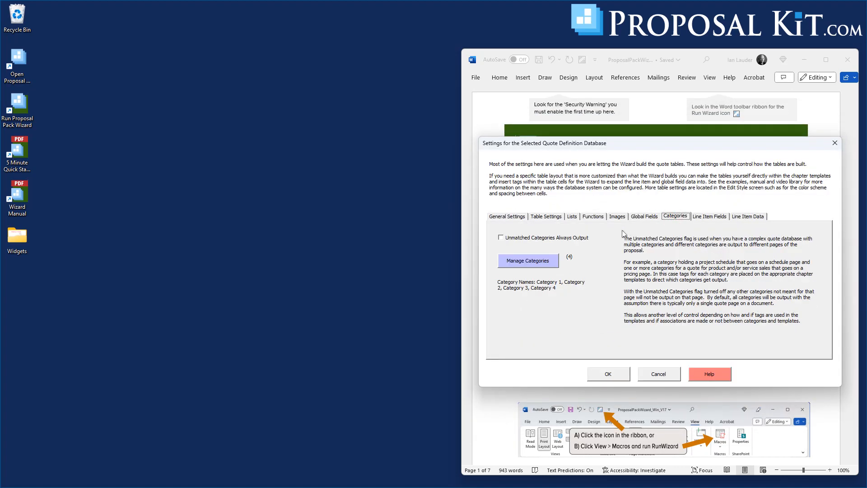
left_click(532, 261)
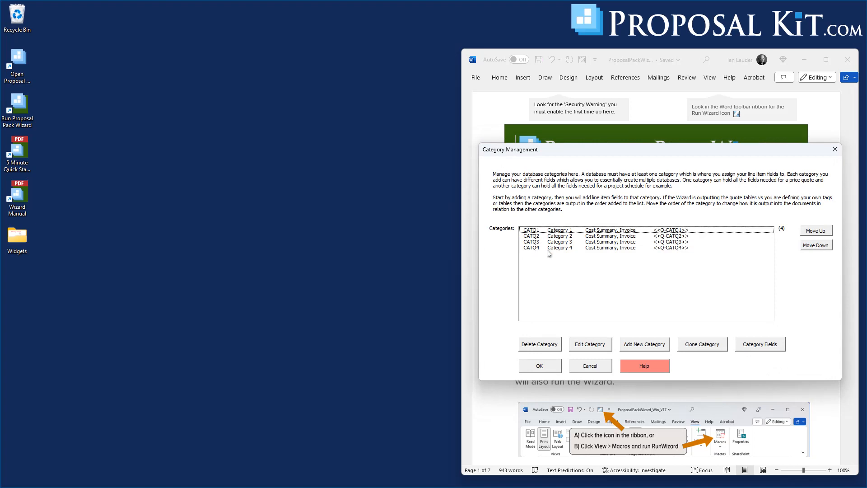
left_click(548, 248)
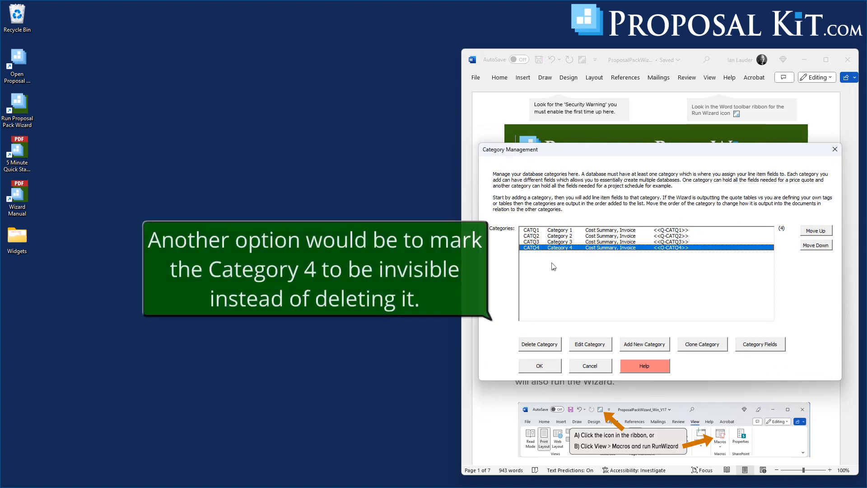
left_click(542, 347)
left_click(657, 339)
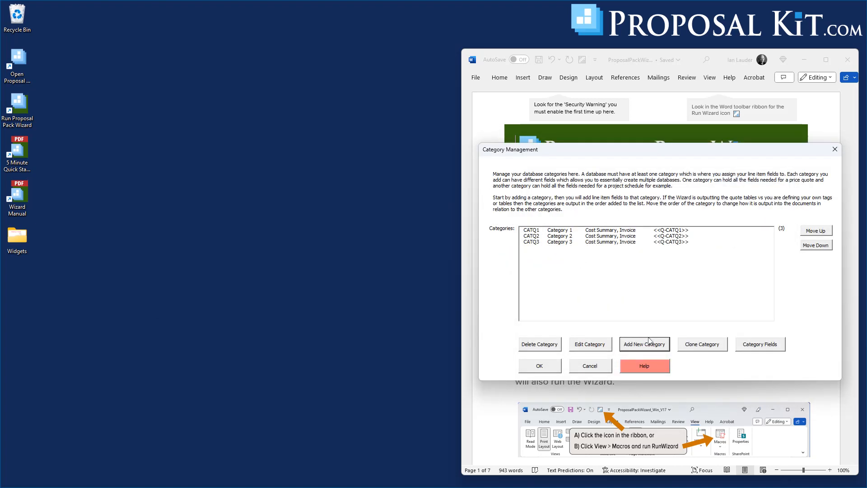
left_click(548, 369)
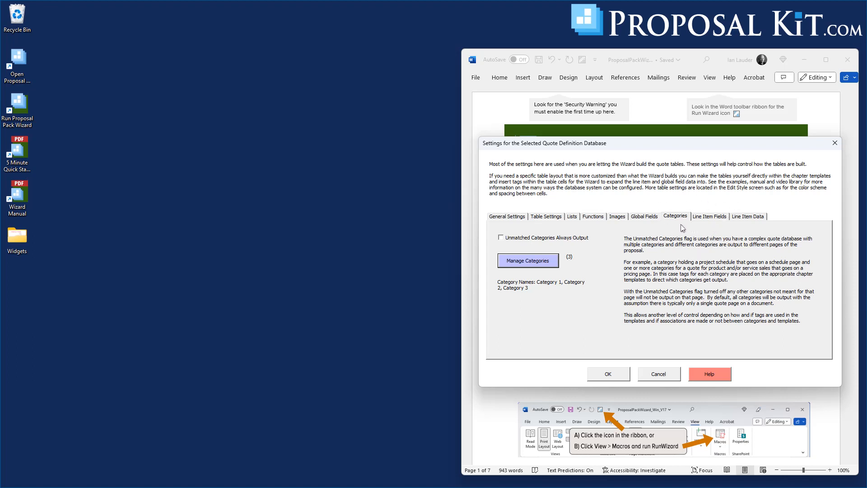
- Open the image manager for the Image DB definition and view the image lists of Category 1, Category 2 and Category 3
left_click(617, 217)
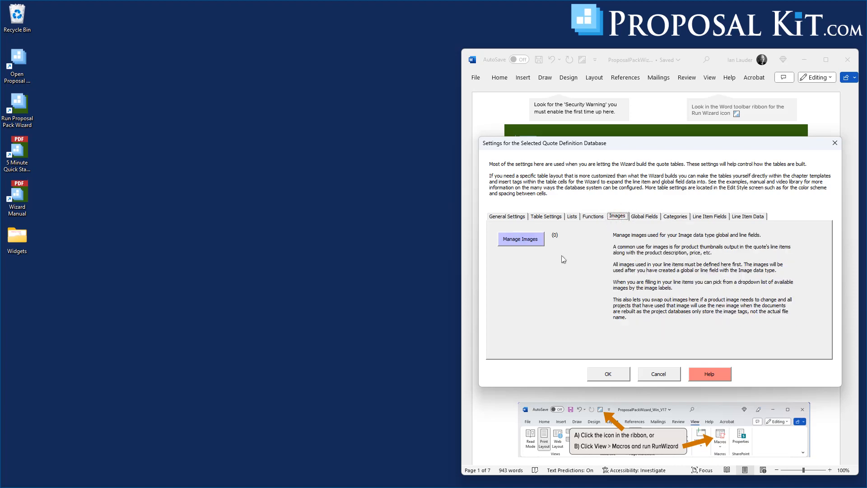
left_click(529, 241)
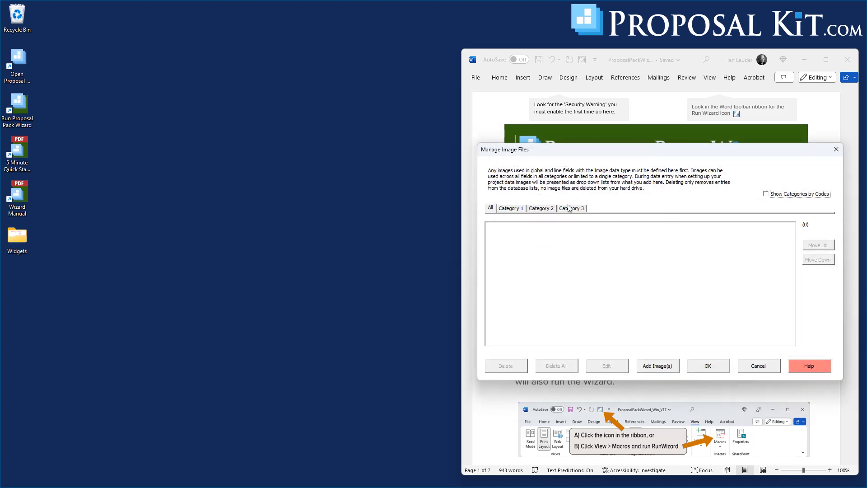
left_click_drag(646, 152, 639, 105)
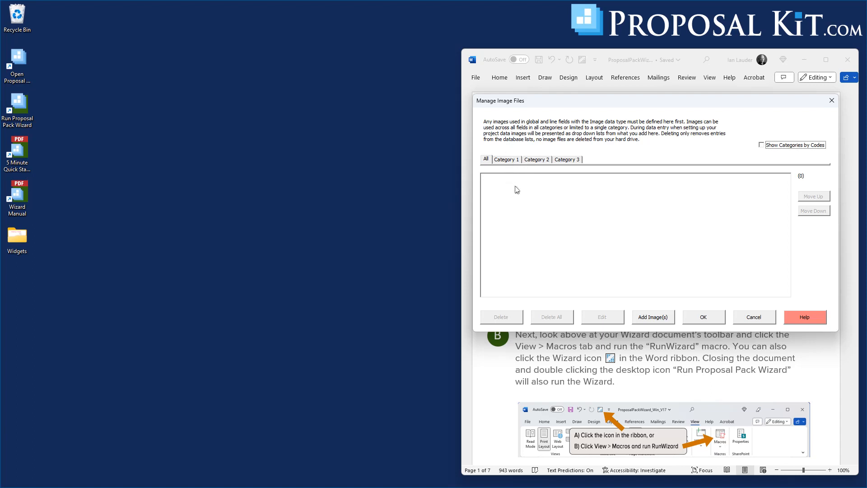
left_click(507, 164)
left_click(528, 161)
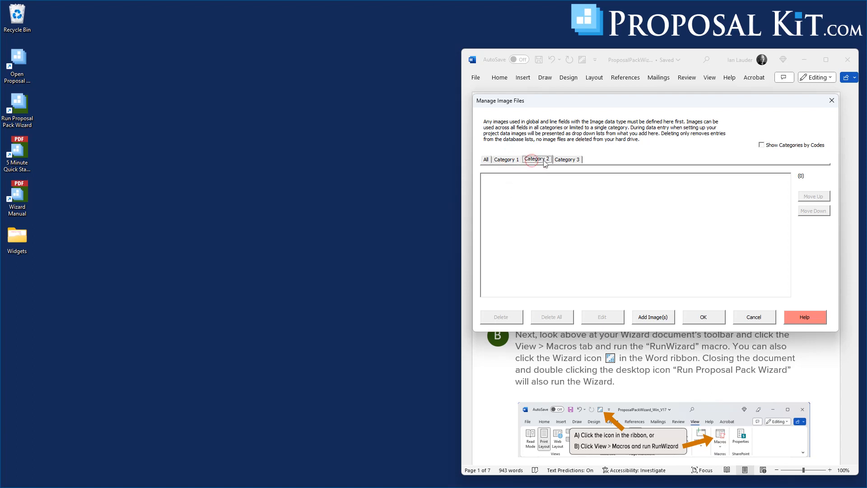
left_click(564, 162)
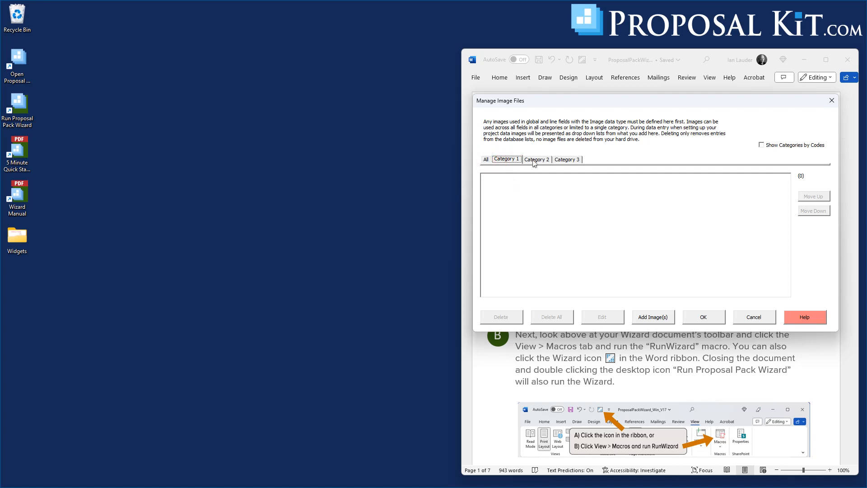
- Add the Missing.jpg file from the desktop's Widgets folder as an image for all categories, with the display name "Missing"
left_click(486, 162)
left_click(655, 319)
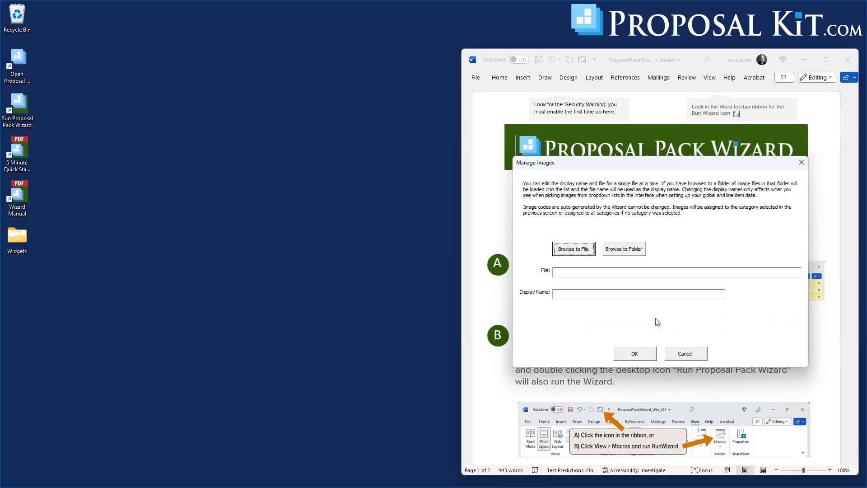
left_click(582, 252)
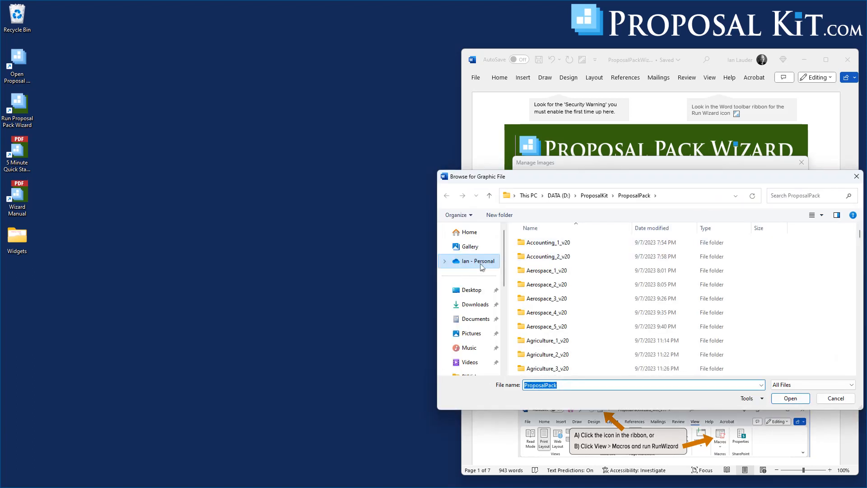
left_click(471, 291)
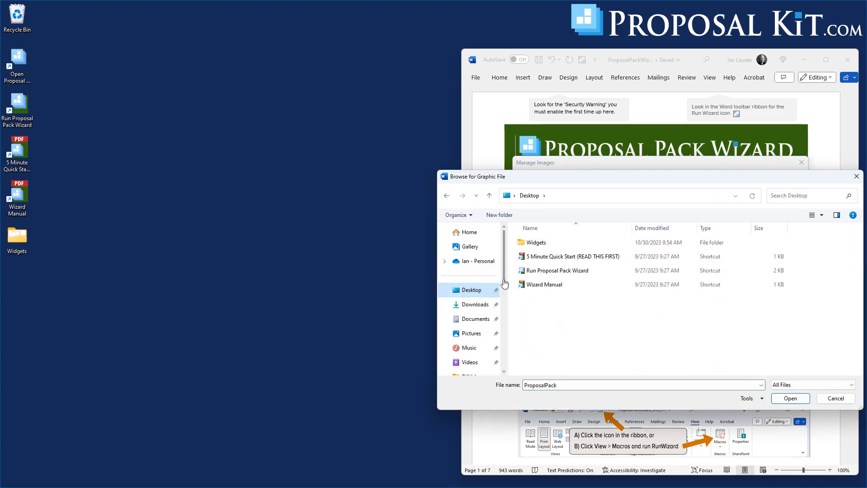
double_click(533, 242)
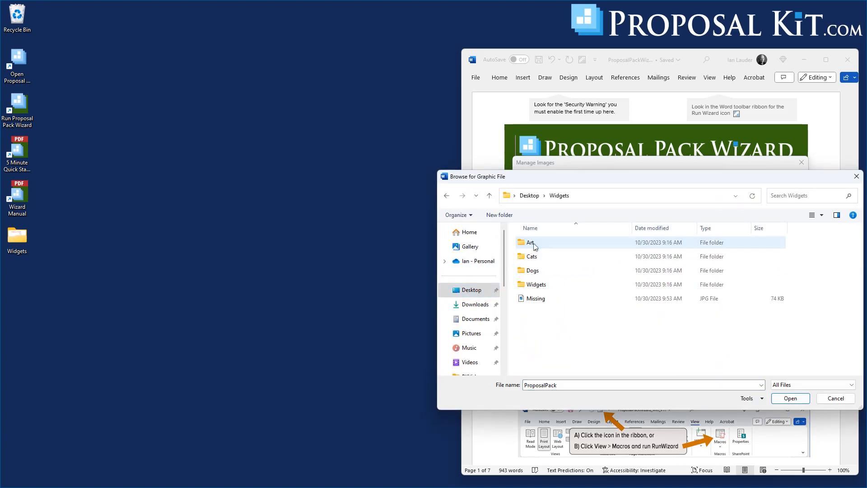
left_click(540, 300)
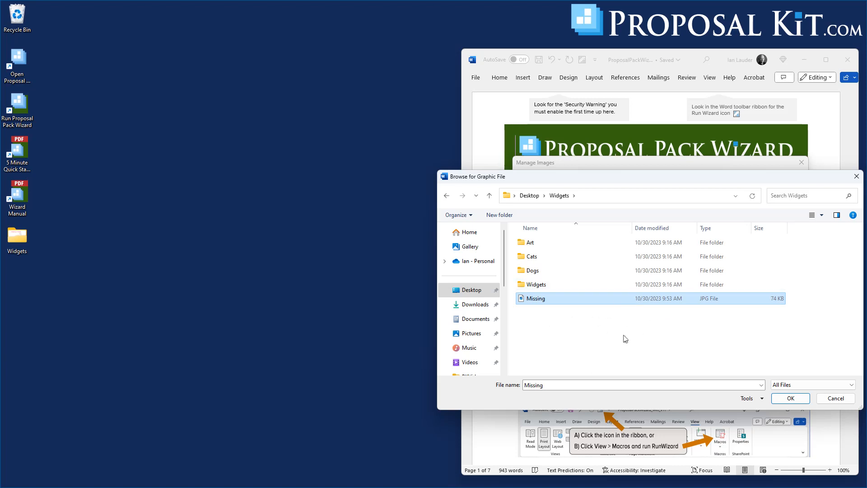
left_click(783, 400)
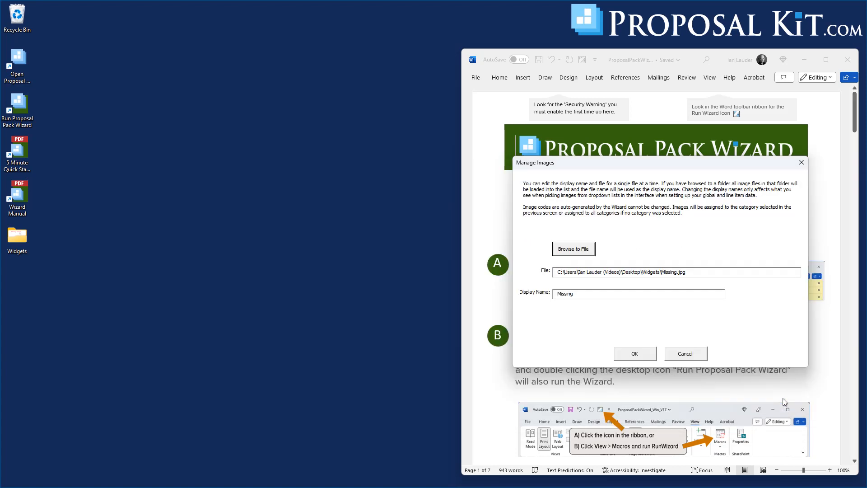
left_click(642, 356)
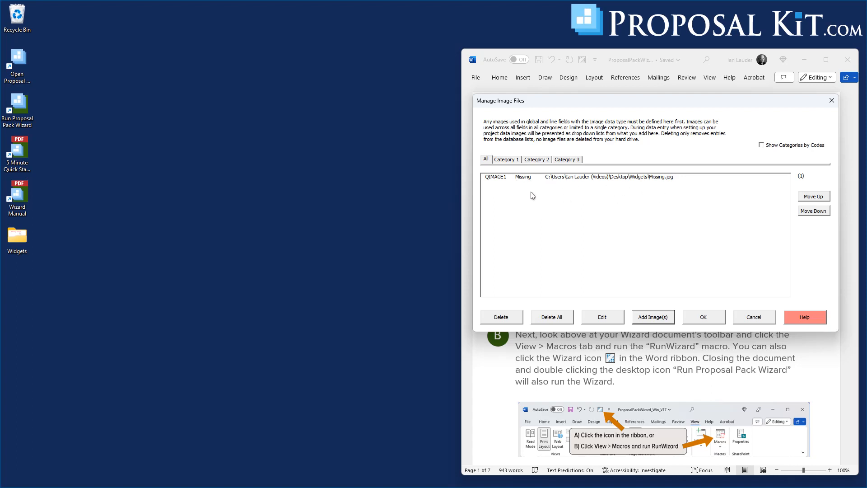
- Check the image lists of Category 1, Category 2 and Category 3, and return to Category 1
left_click(513, 163)
left_click(536, 162)
left_click(577, 162)
left_click(513, 163)
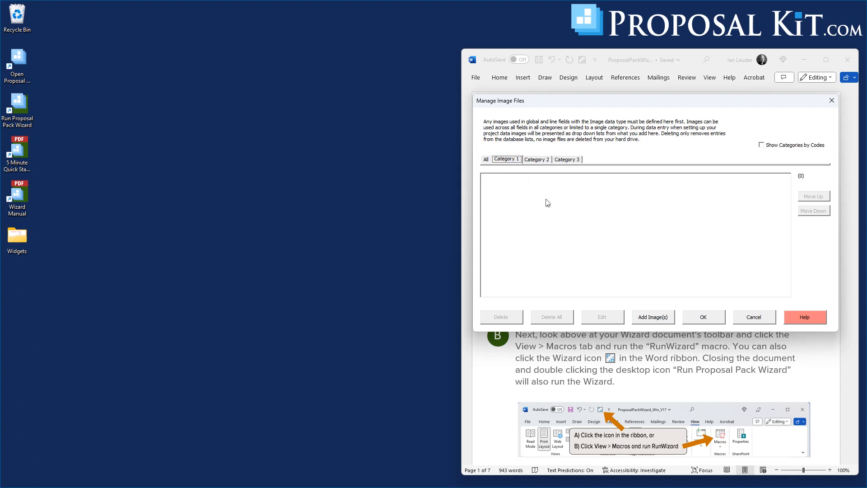
- Add all images from the desktop's Widgets\Art folder to Category 1
left_click(652, 319)
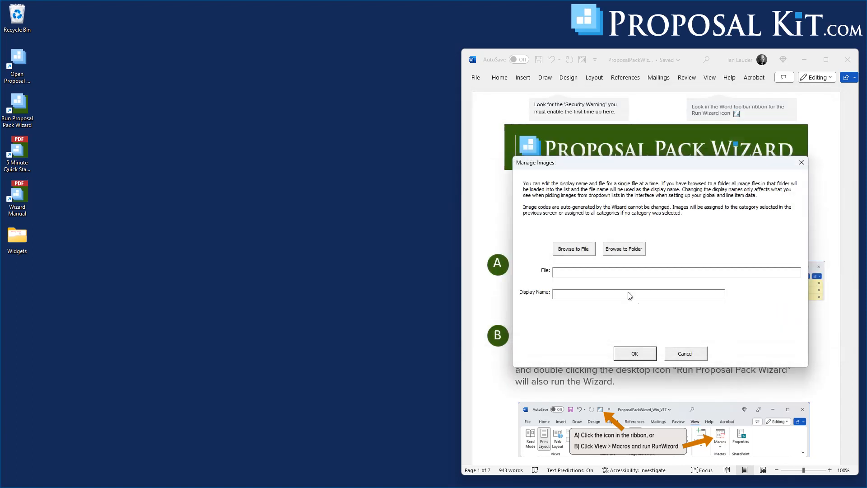
left_click(629, 249)
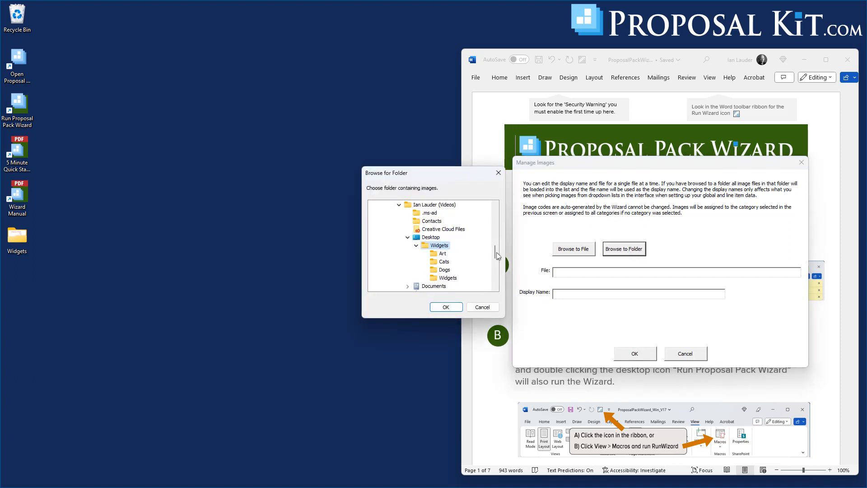
left_click(442, 254)
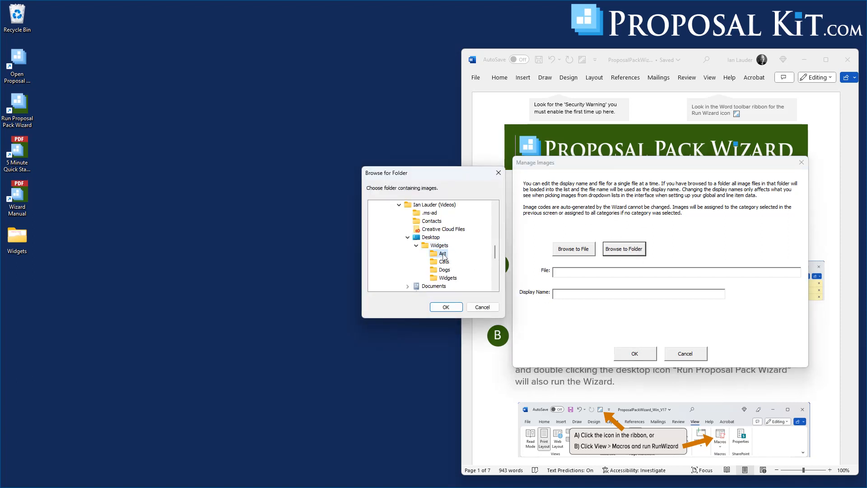
left_click(445, 307)
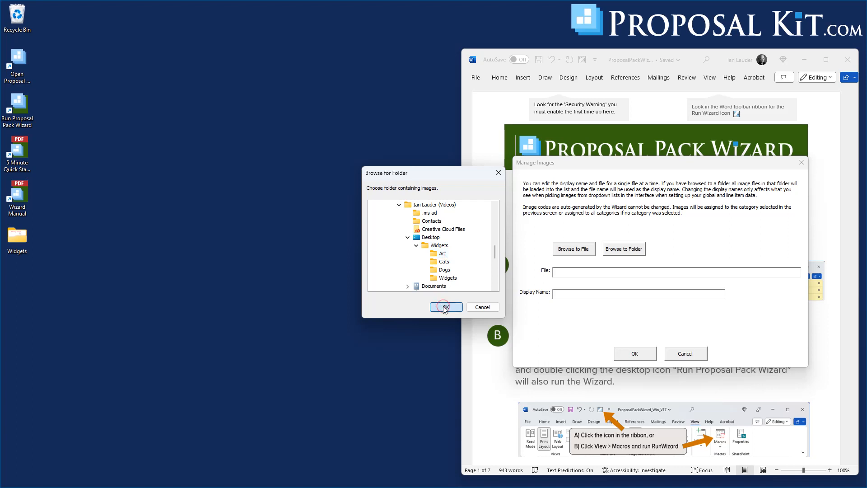
left_click(797, 272)
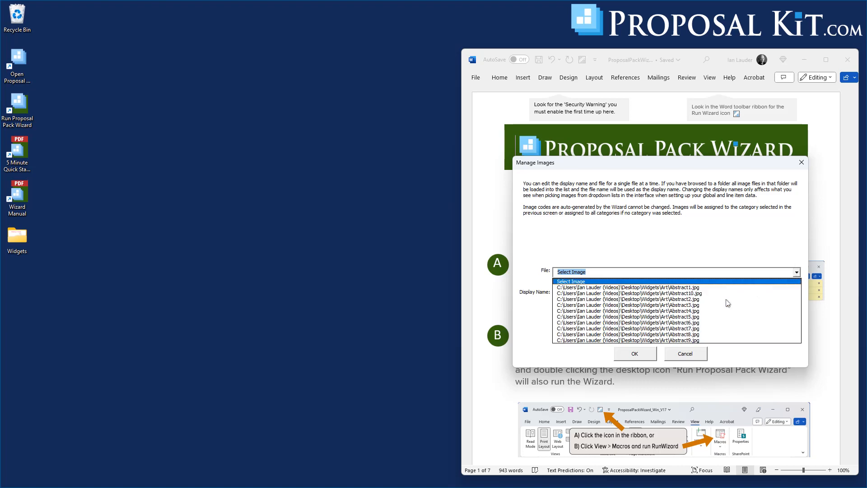
left_click(635, 354)
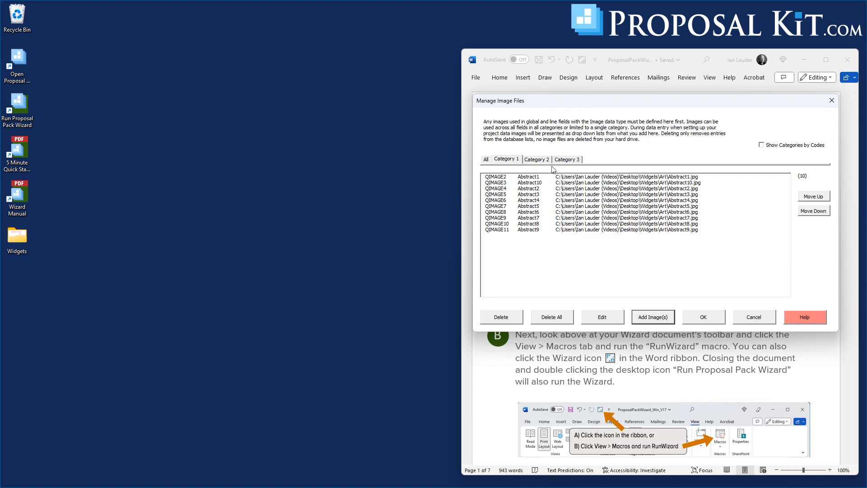
- Add all images from the desktop's Widgets\Cats folder to Category 2
left_click(538, 160)
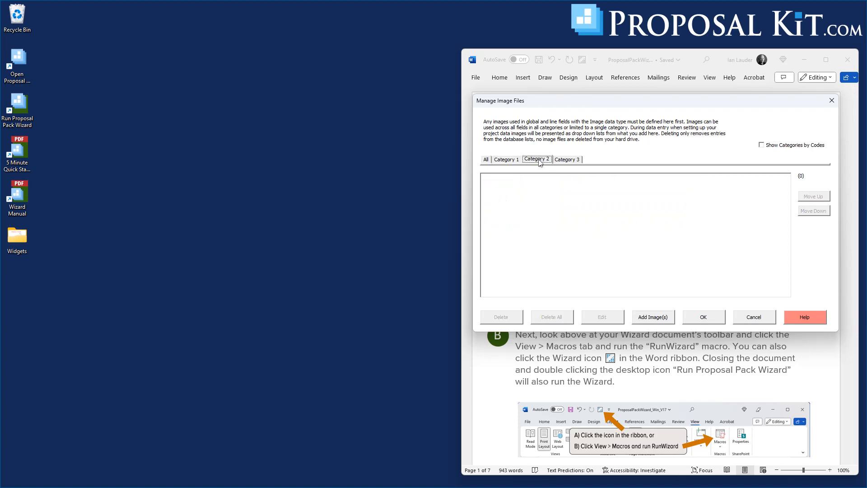
left_click(653, 317)
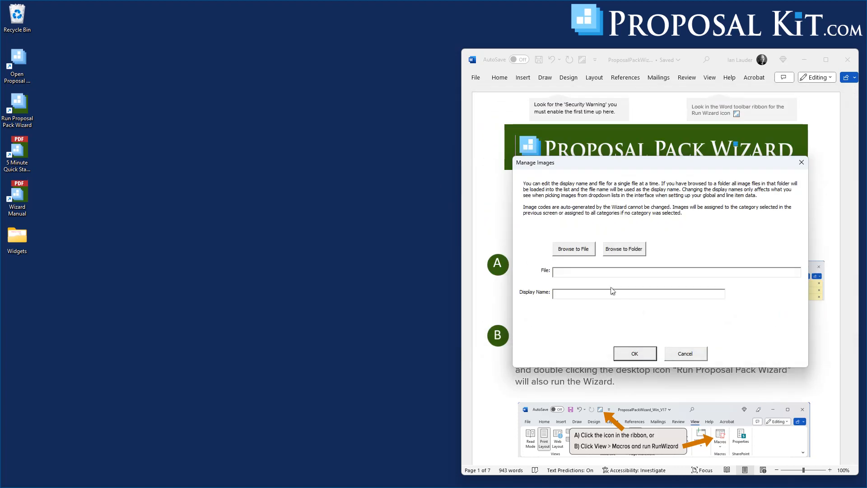
left_click(616, 251)
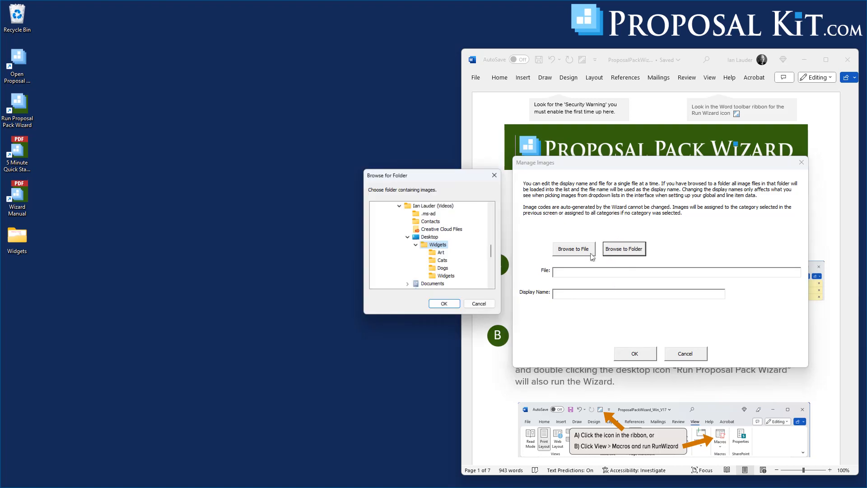
left_click(442, 261)
left_click(443, 307)
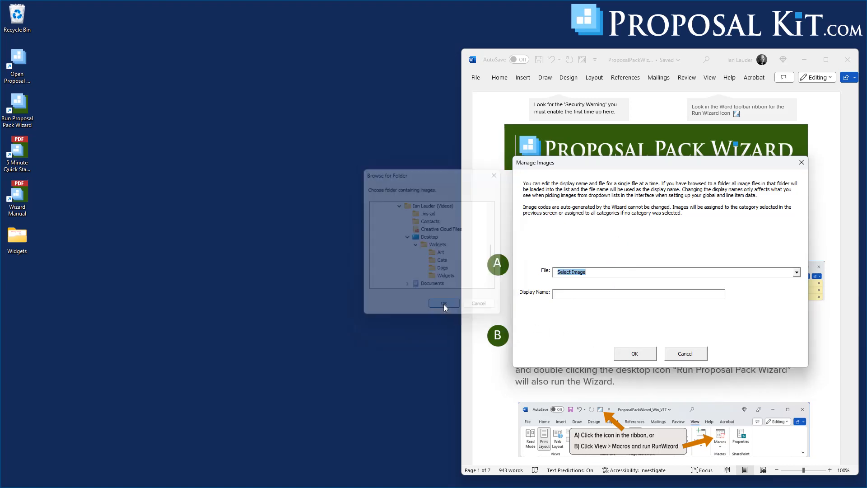
left_click(635, 353)
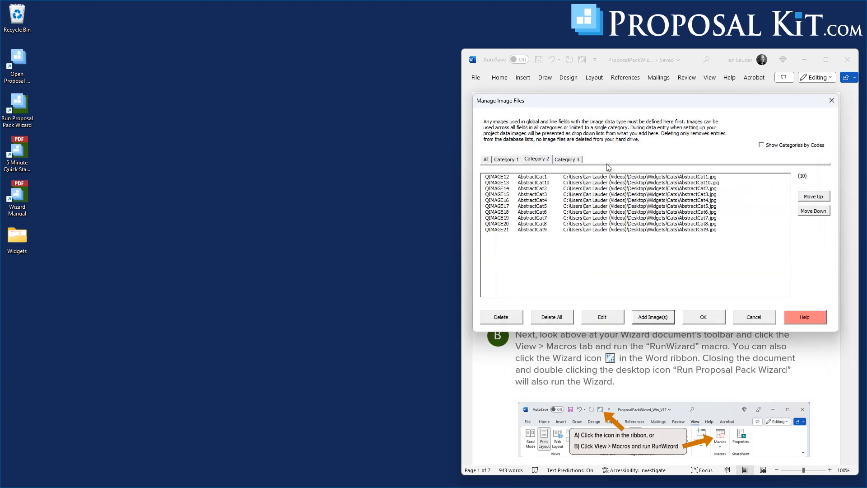
- Add all images from the desktop's Widgets\Dogs folder to Category 3
left_click(568, 162)
left_click(640, 315)
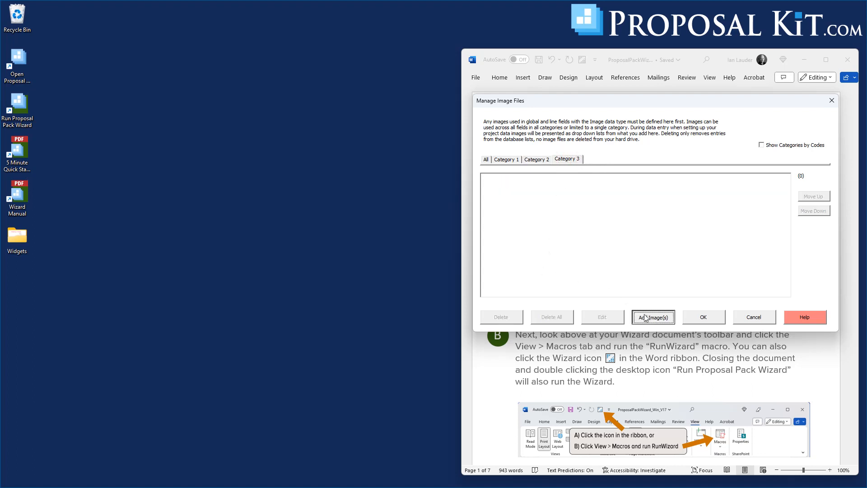
left_click(604, 249)
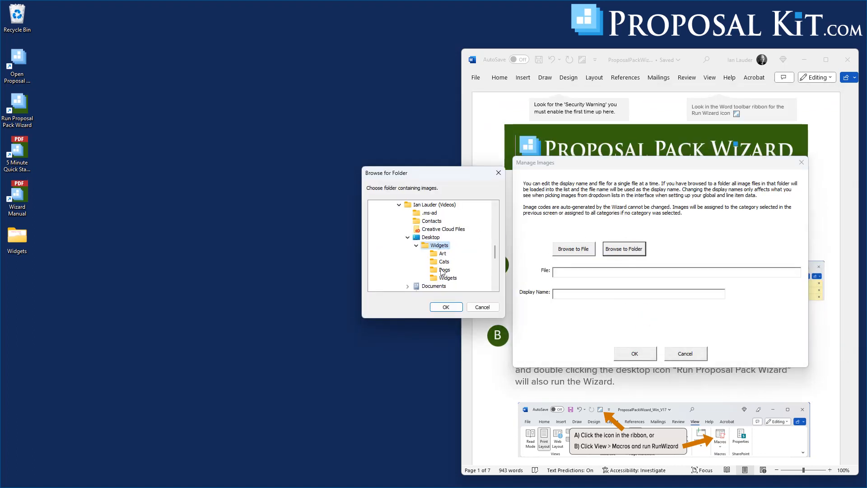
left_click(444, 269)
left_click(446, 307)
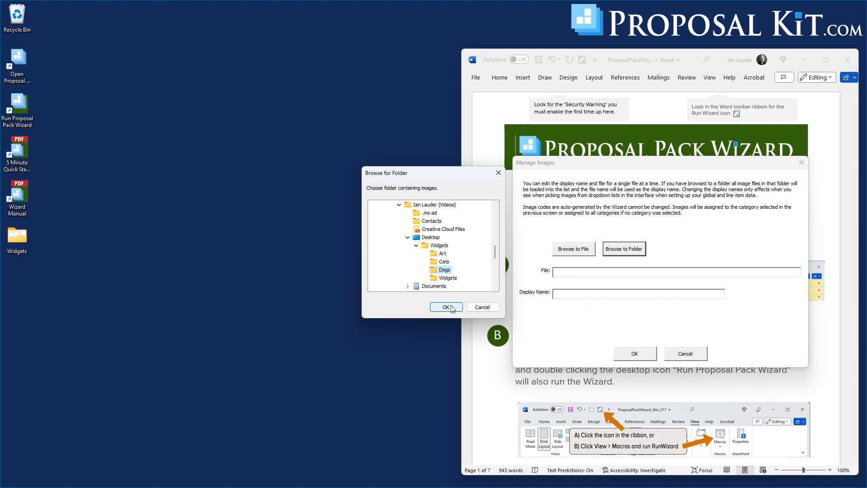
left_click(648, 354)
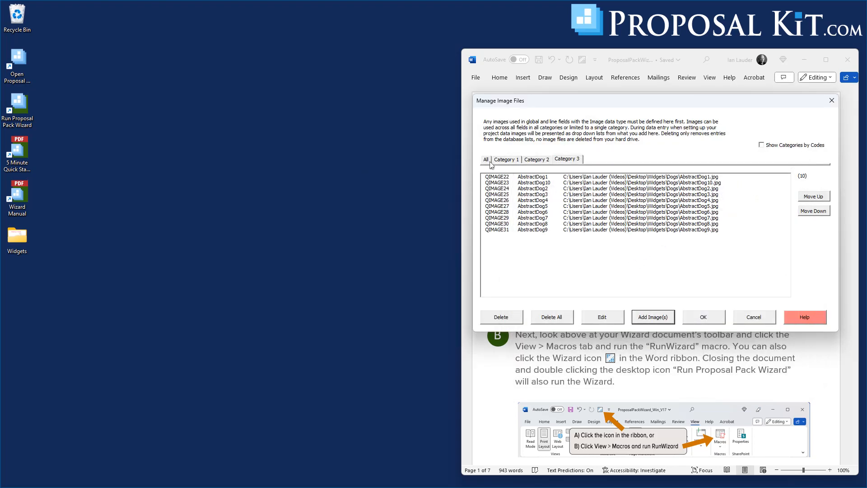
- Check the shared image list and the image lists of Category 1, Category 2 and Category 3
left_click(486, 160)
left_click(505, 160)
left_click(536, 160)
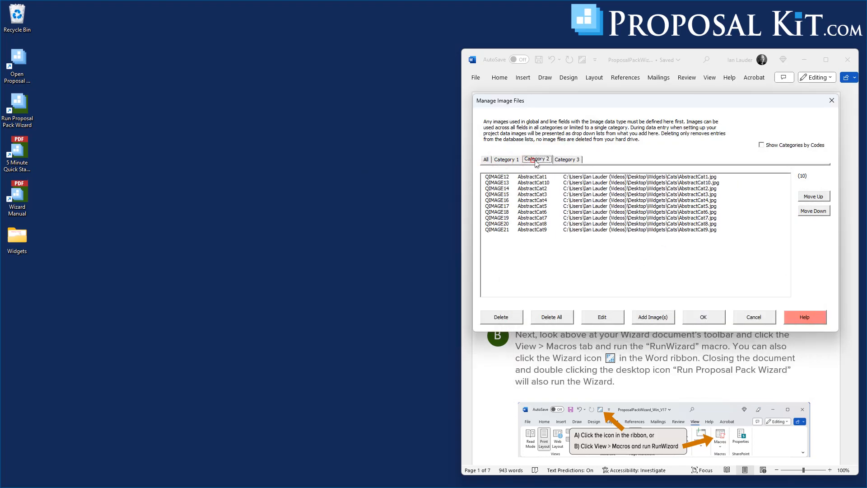
left_click(566, 162)
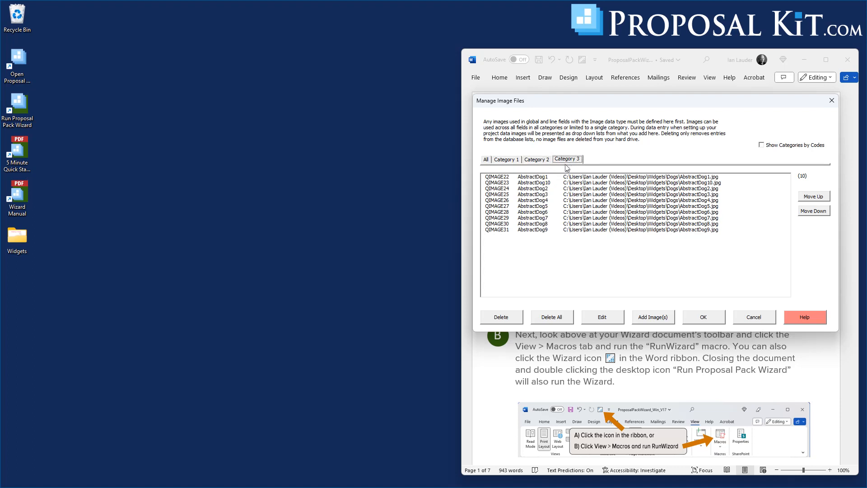
- Change the category images' display names to spaced, numbered labels, from "Abstract Art #1" in Category 1 through "Abstract Dog #9" in Category 3
left_click(515, 159)
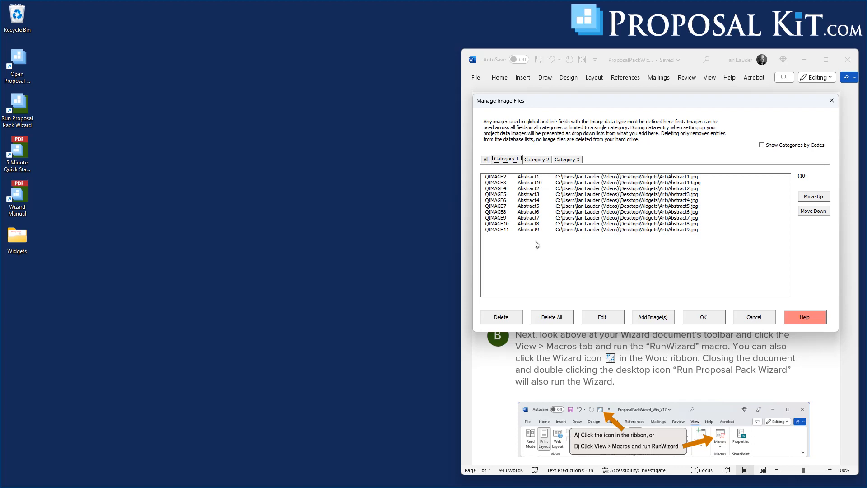
left_click(524, 177)
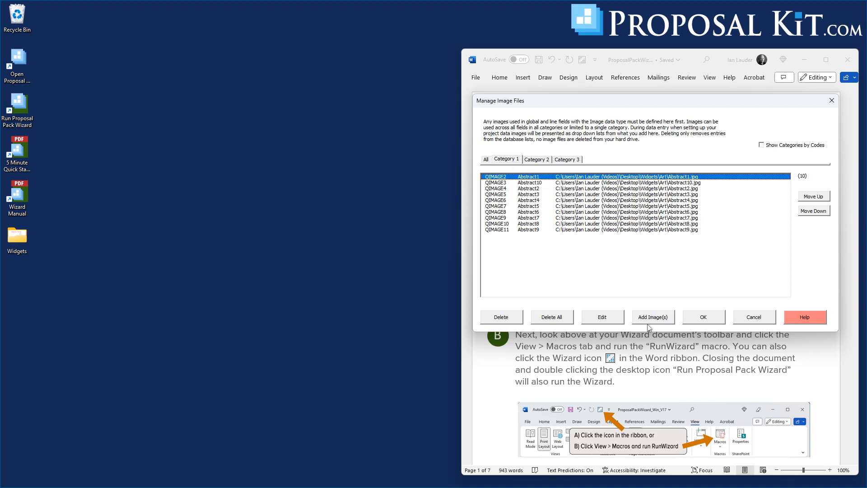
left_click(605, 315)
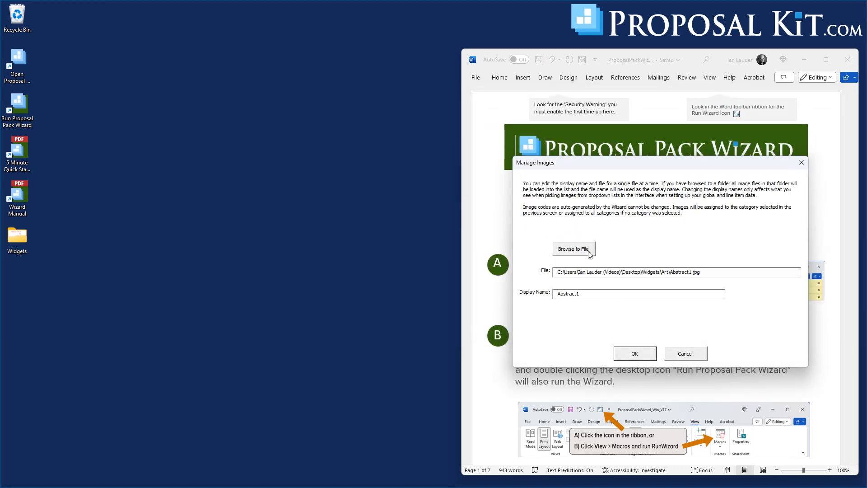
left_click(578, 294)
type("Art")
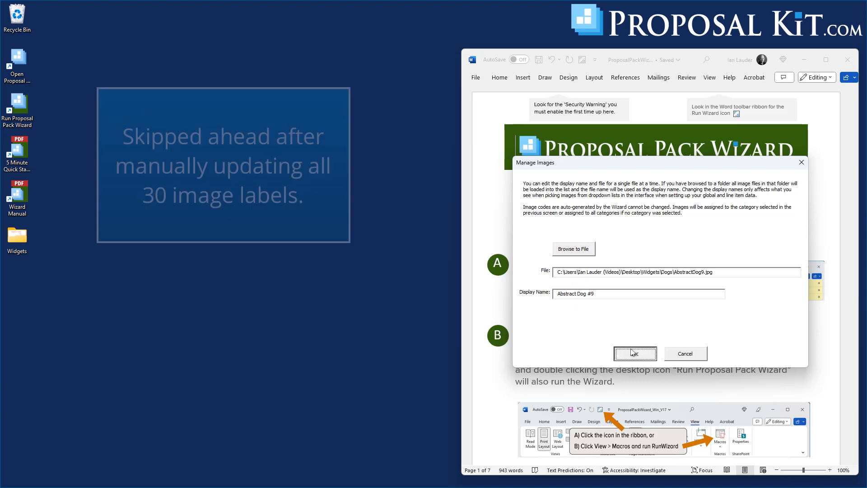
left_click(635, 354)
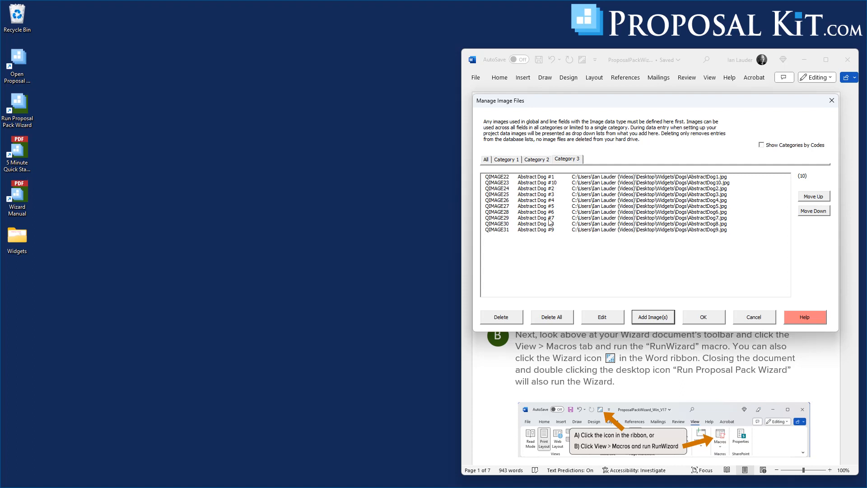
- Move the Abstract Dog #10 image to the end of the Category 3 list, after Abstract Dog #9
left_click(548, 183)
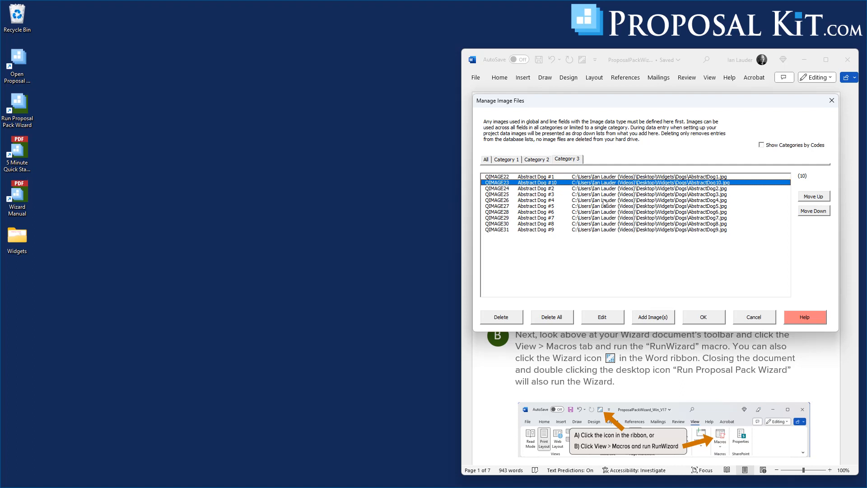
left_click(819, 214)
left_click(819, 214)
left_click(819, 215)
left_click(818, 214)
left_click(819, 215)
left_click(819, 215)
left_click(819, 214)
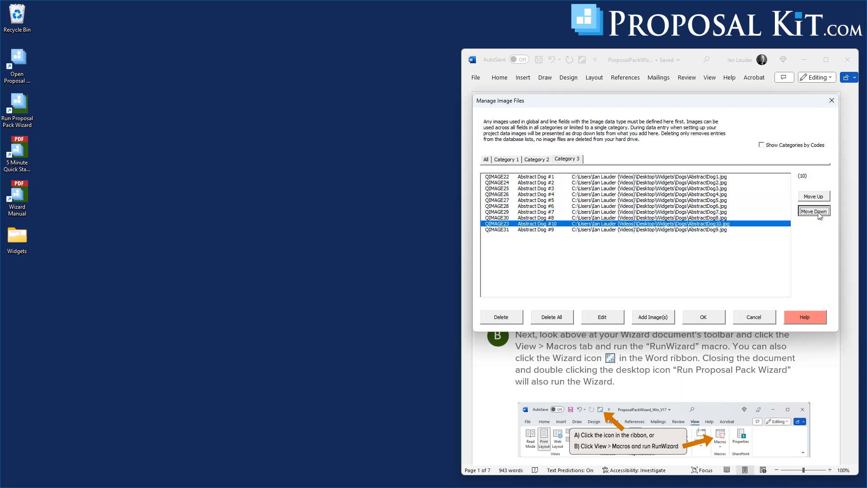
left_click(819, 214)
left_click(549, 224)
- Move the Abstract Cat #10 image to the end of the Category 2 list, after Abstract Cat #9
left_click(537, 161)
left_click(540, 182)
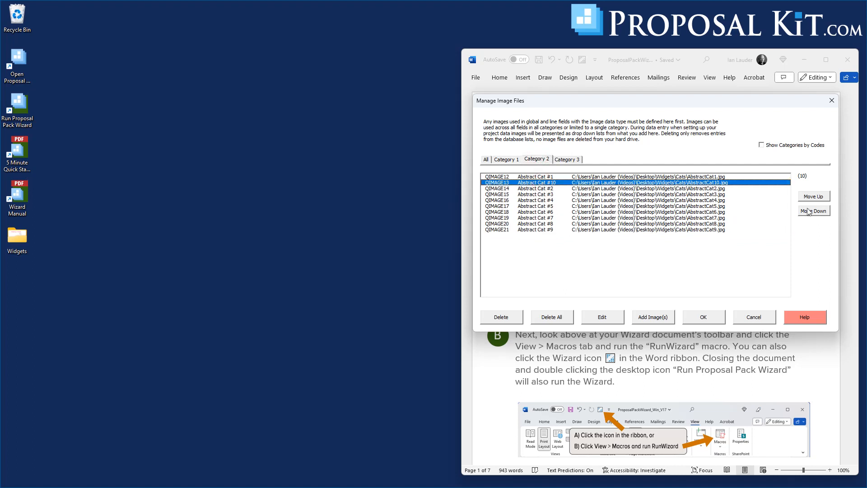
left_click(821, 211)
left_click(821, 211)
left_click(820, 212)
left_click(820, 211)
left_click(821, 212)
left_click(821, 212)
left_click(821, 211)
left_click(820, 212)
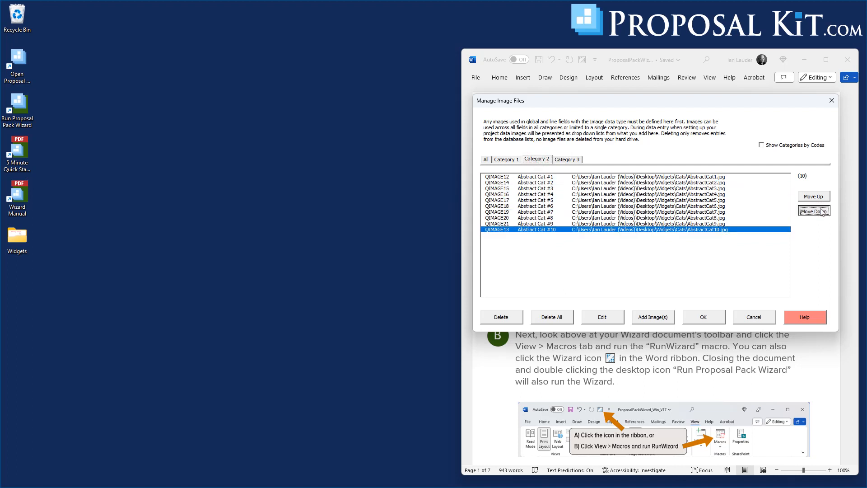
- Move the Abstract Art #10 image to the end of the Category 1 list, after Abstract Art #9
left_click(515, 162)
left_click(544, 182)
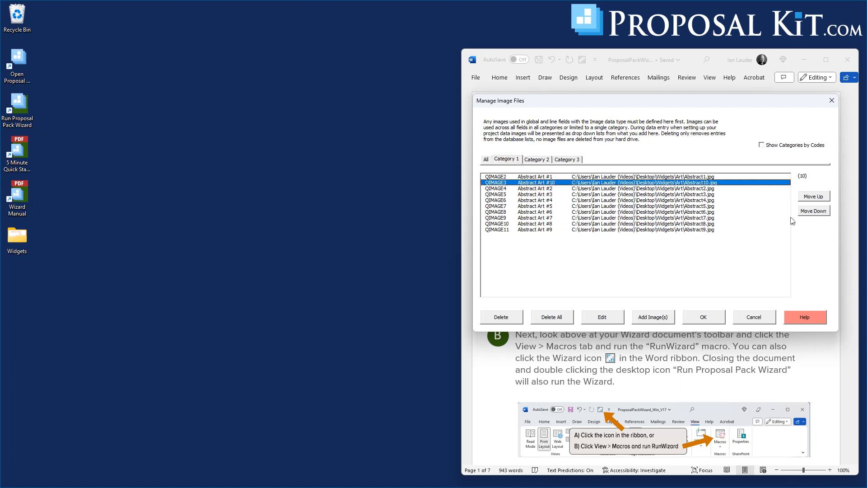
left_click(813, 211)
left_click(813, 210)
left_click(813, 210)
left_click(812, 210)
left_click(812, 210)
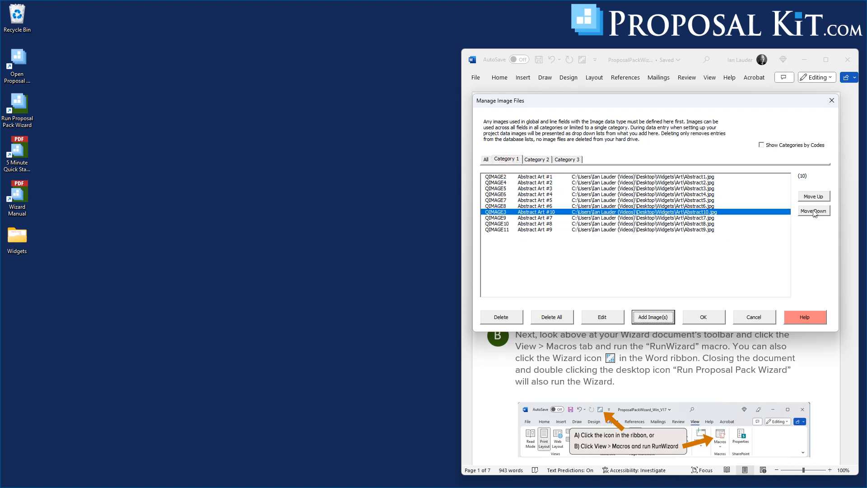
left_click(813, 210)
left_click(813, 211)
left_click(813, 210)
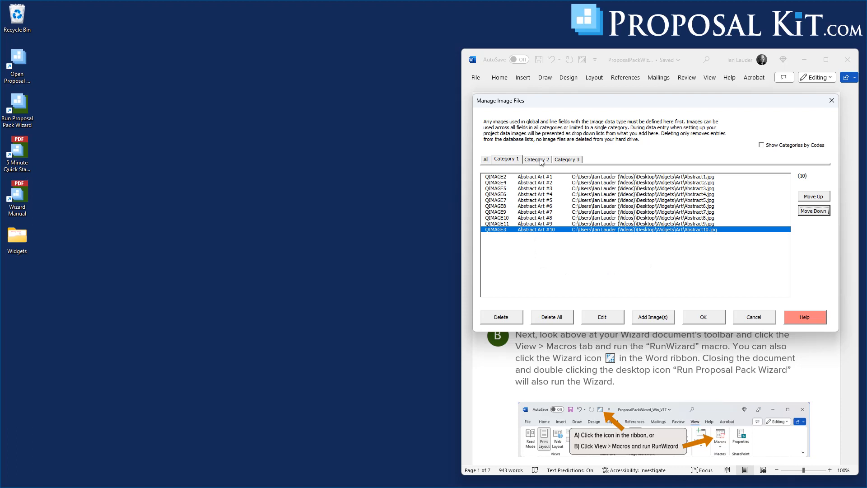
- Review the shared and per-category image lists, and save the images and the definition's settings
left_click(486, 159)
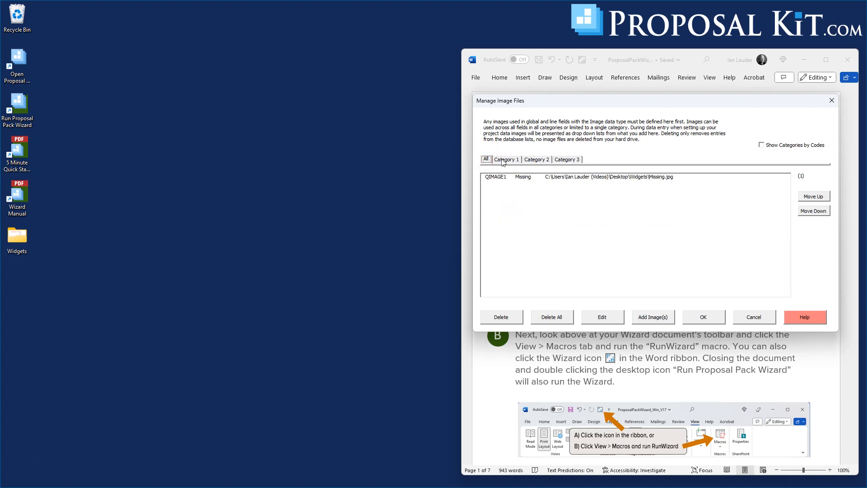
left_click(505, 159)
left_click(536, 159)
left_click(566, 158)
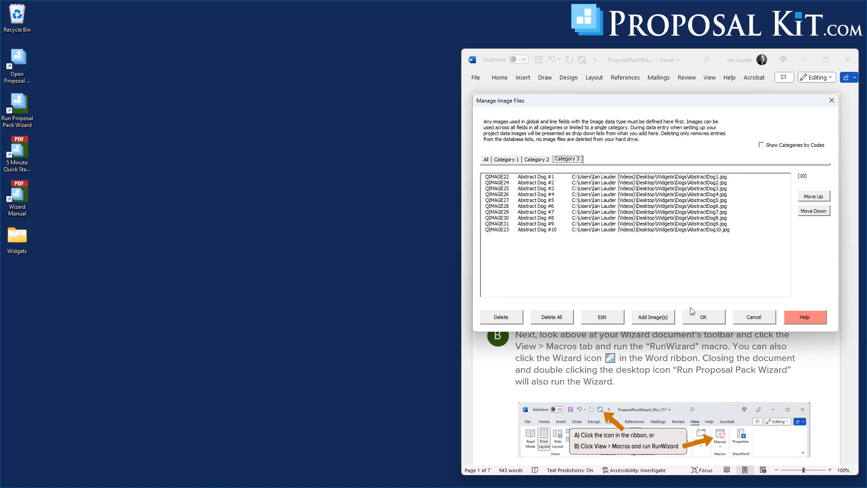
left_click(702, 318)
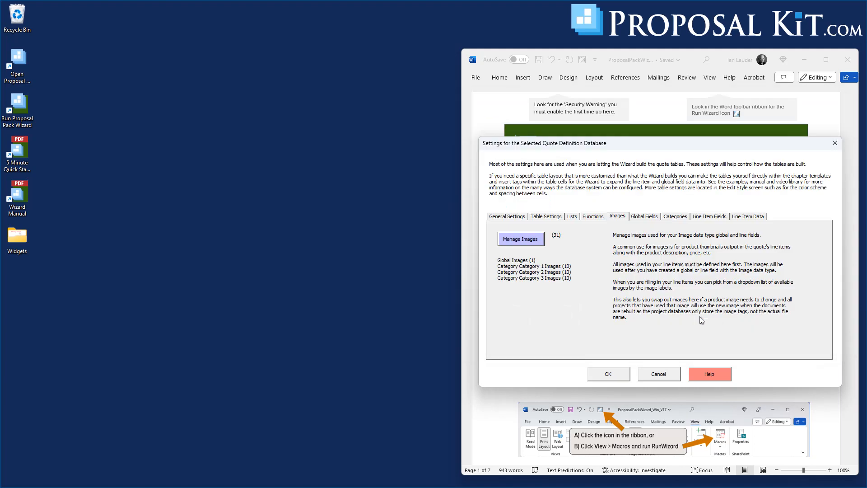
left_click(608, 374)
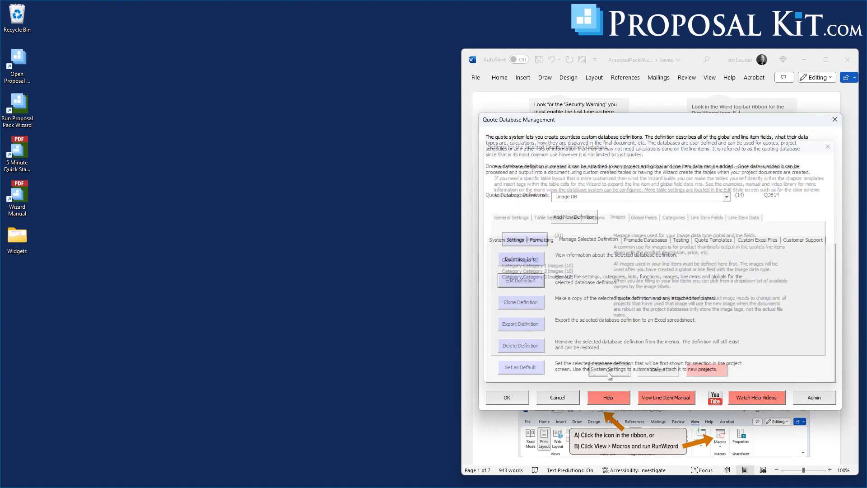
- Open the line item fields of Category 1 in the Image DB definition for management
left_click(520, 280)
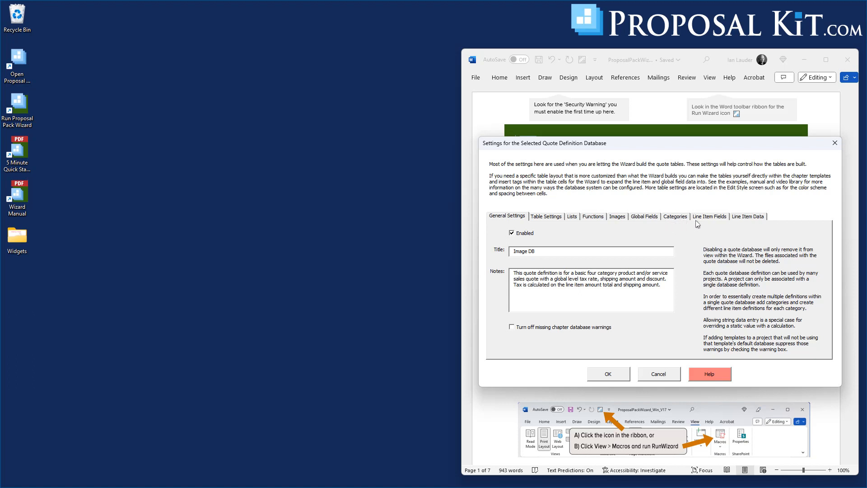
left_click(716, 217)
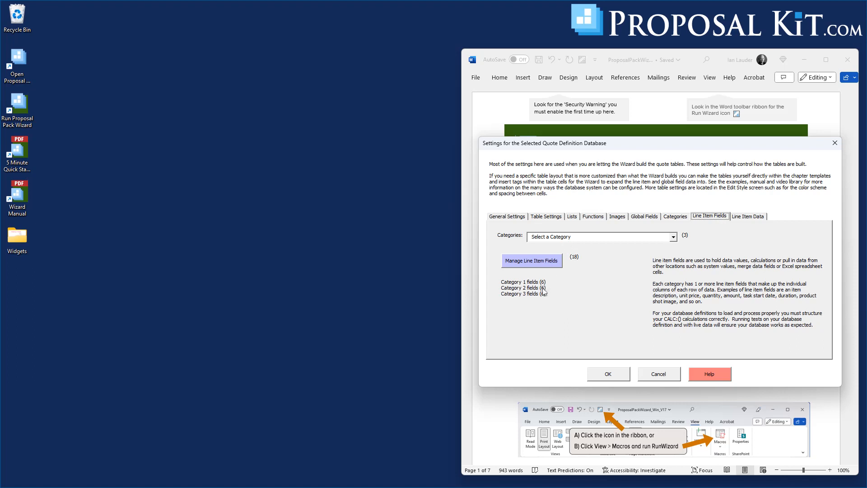
left_click(566, 238)
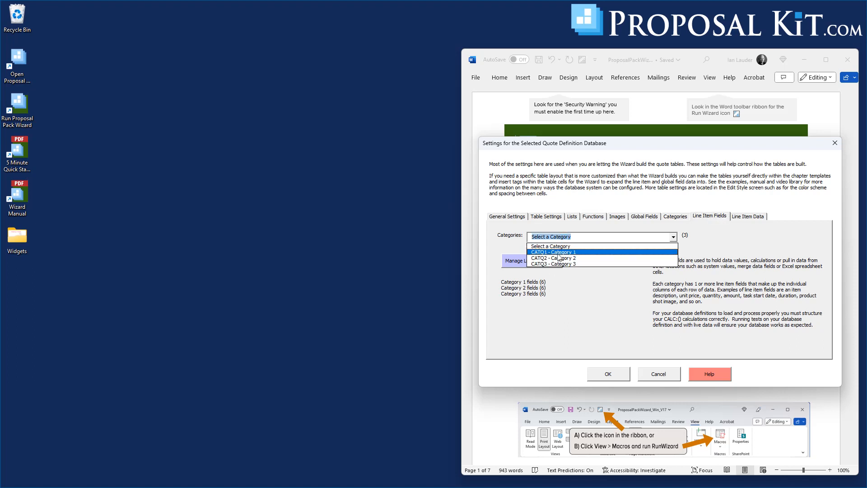
left_click(557, 252)
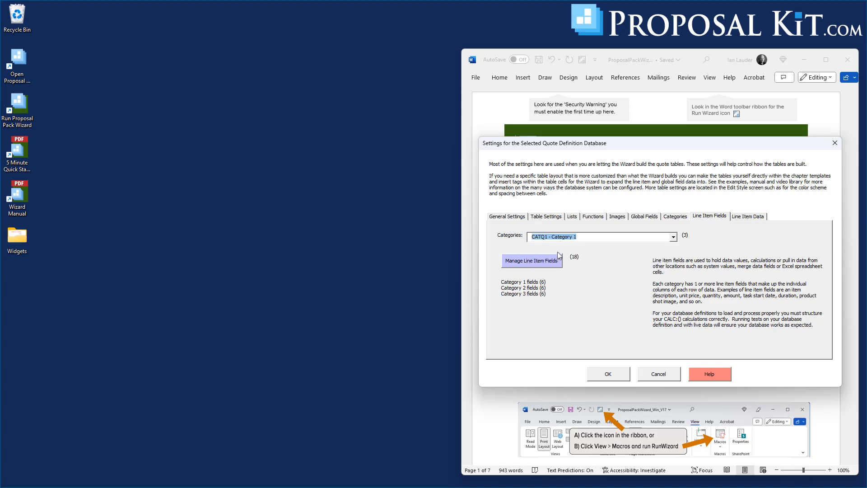
left_click(541, 263)
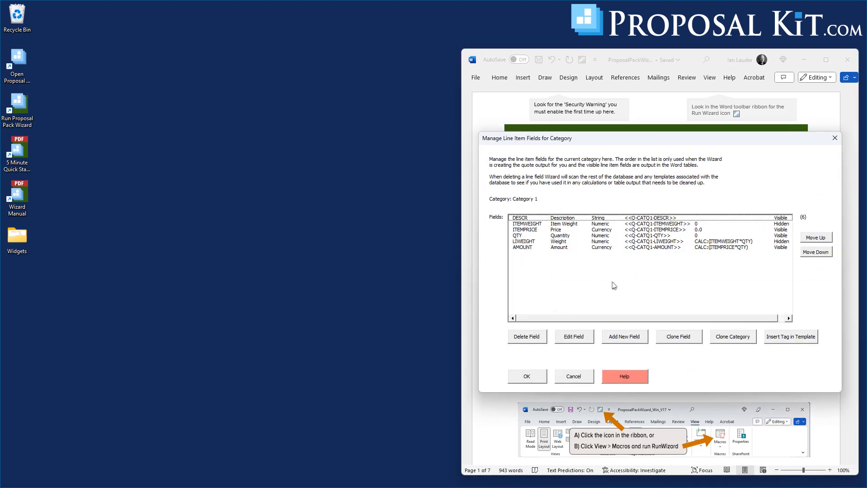
- Add a new line item field to Category 1 with identifier IMG and label Image
left_click(632, 341)
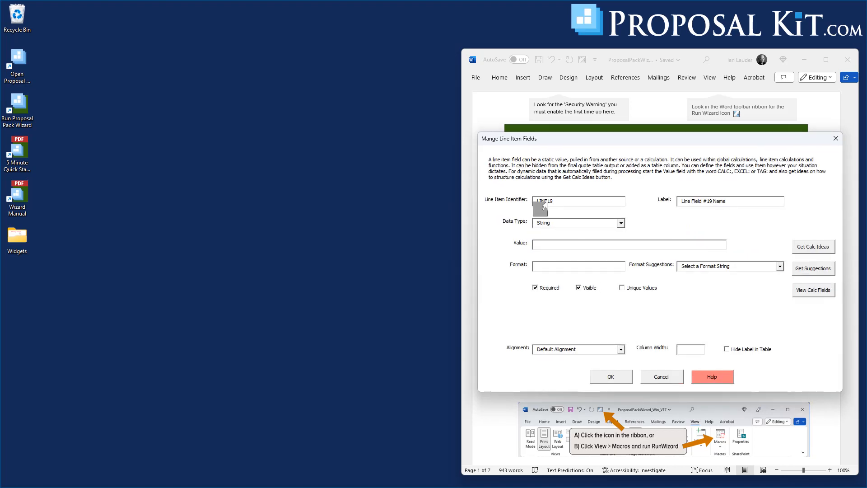
double_click(560, 202)
type("IMG")
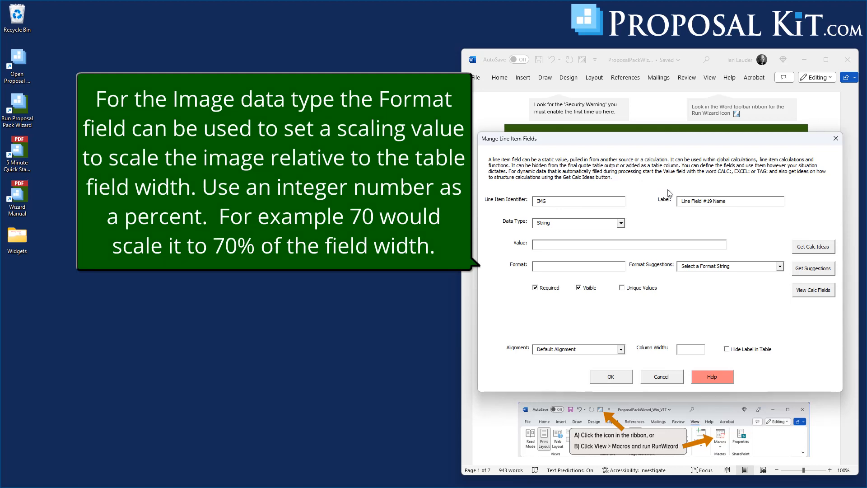
left_click_drag(734, 201, 671, 212)
type("Image")
- Set the Category 1 IMG field's data type to Image and its default value to Missing, and save the field
left_click(597, 223)
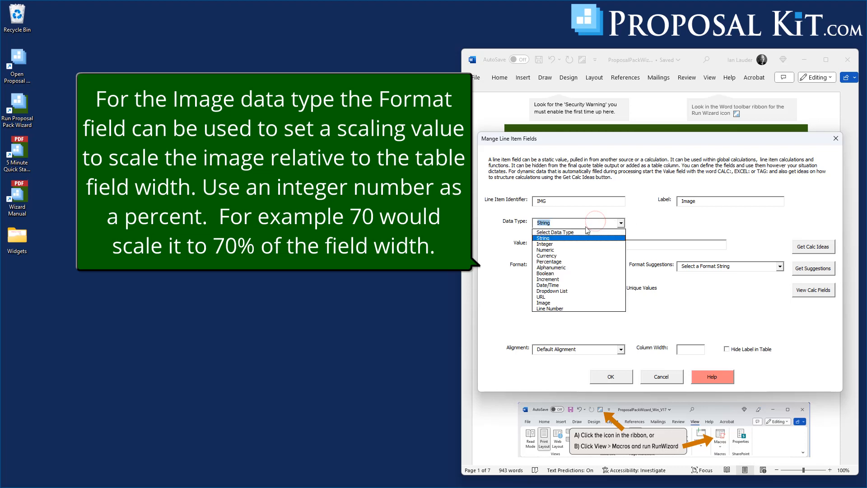
left_click(548, 302)
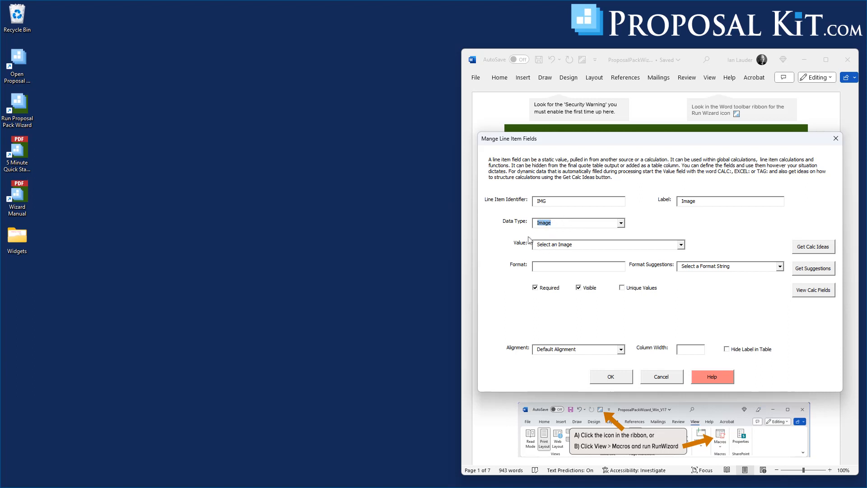
left_click(681, 245)
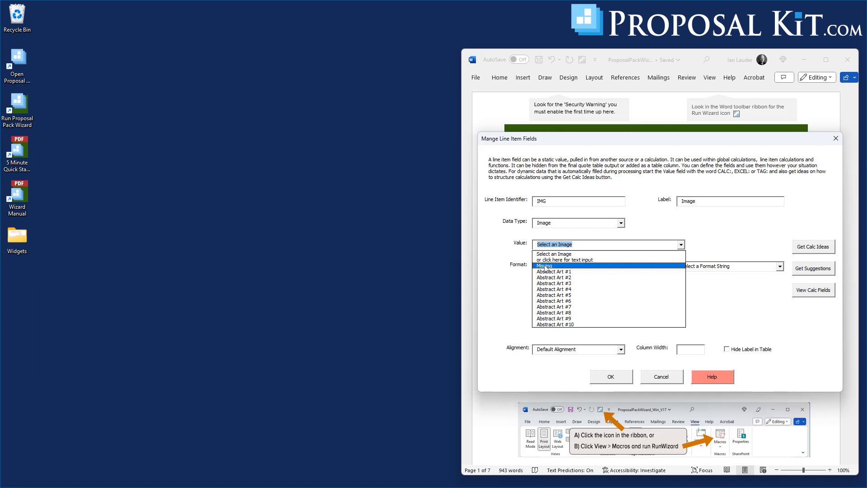
left_click(546, 266)
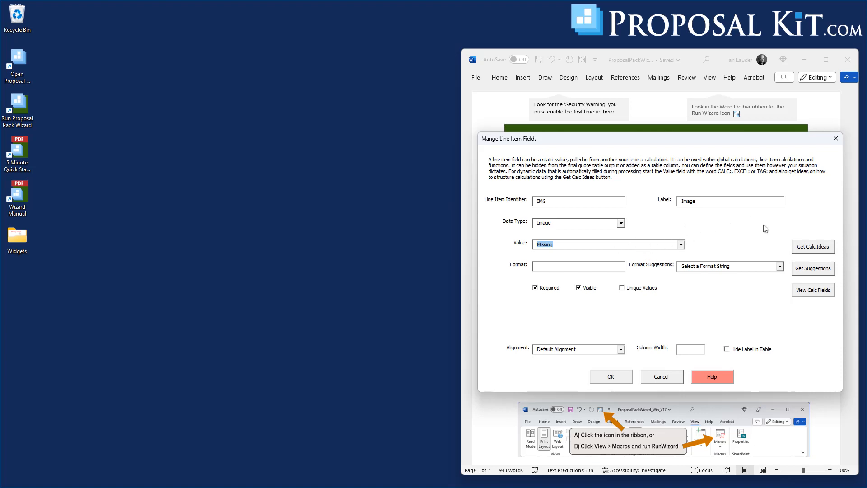
left_click(610, 376)
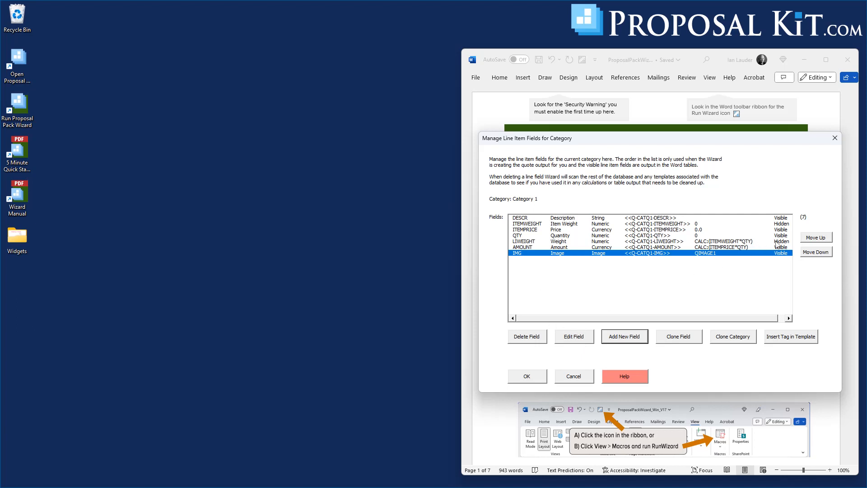
- Move the IMG field up to directly below DESCR in Category 1 and save the field list
left_click(811, 238)
left_click(810, 238)
left_click(810, 238)
left_click(810, 238)
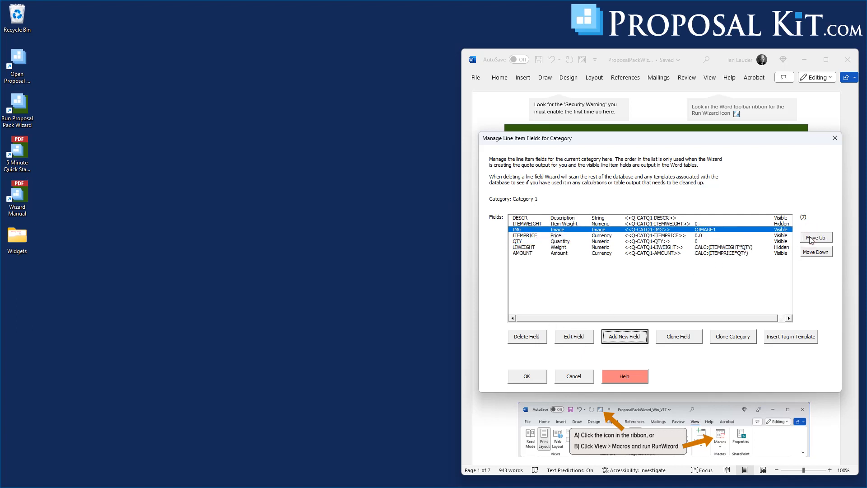
left_click(810, 238)
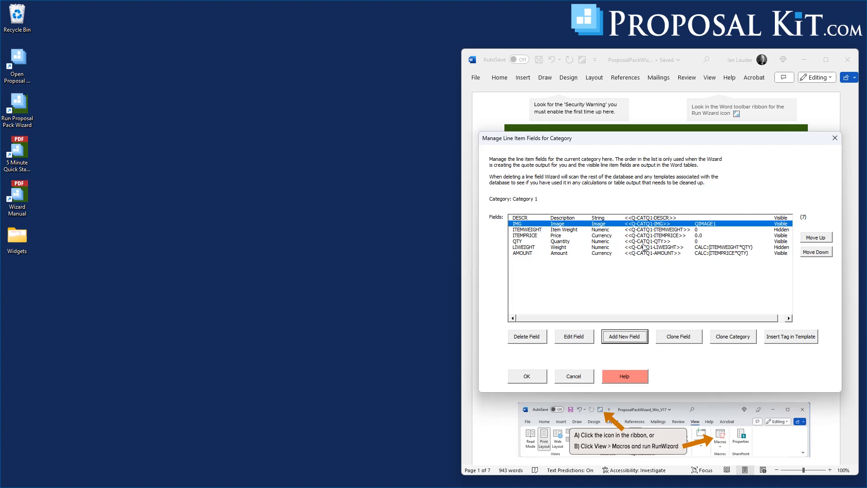
left_click(530, 379)
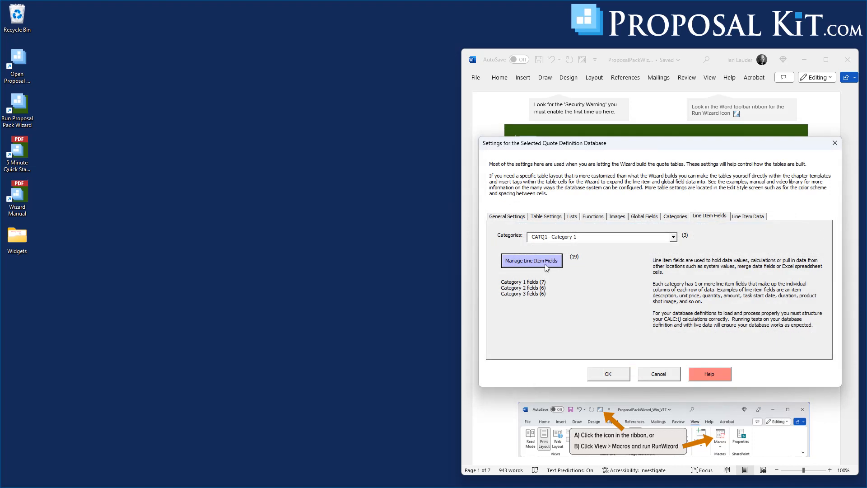
- Add a new line item field to Category 2 with identifier IMG and label Image
left_click(559, 239)
left_click(560, 253)
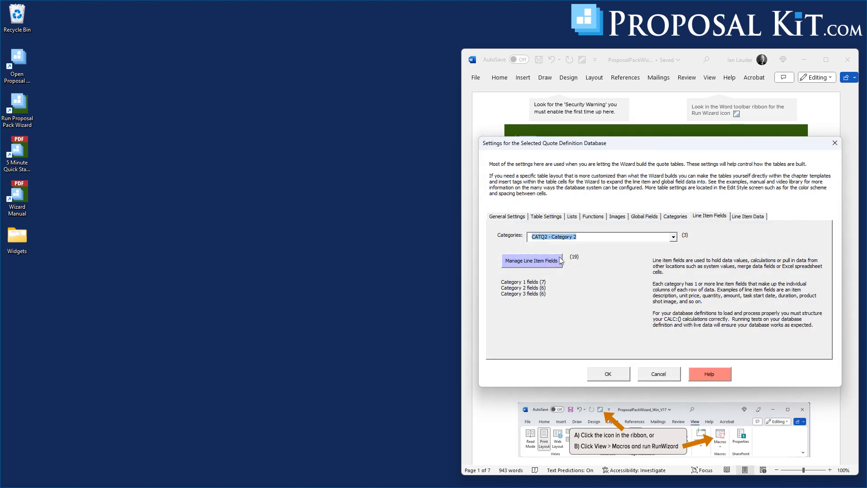
left_click(545, 262)
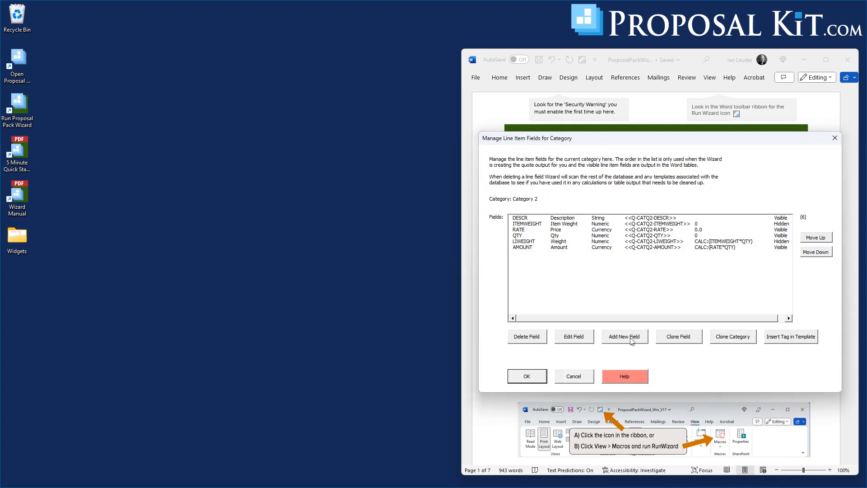
left_click(631, 341)
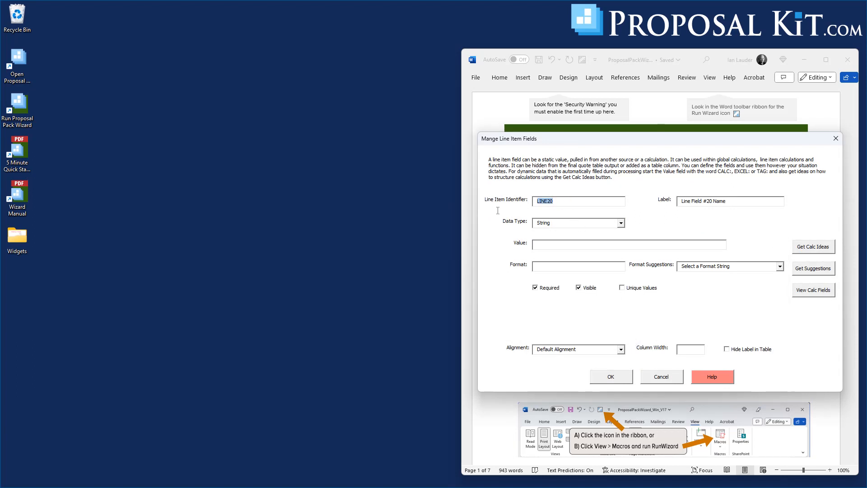
type("IMG")
key("Tab")
type("IM")
- Set the Category 2 IMG field's data type to Image and its default value to Missing, and save the field
left_click(549, 223)
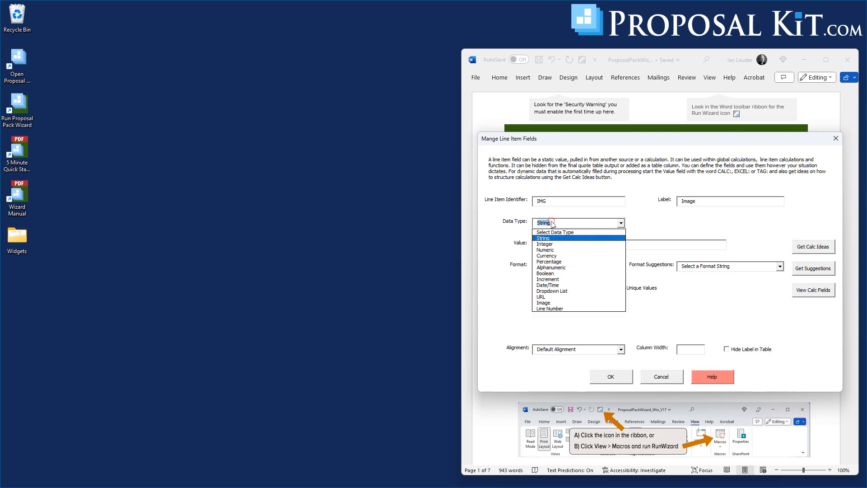
left_click(548, 300)
left_click(559, 249)
left_click(551, 271)
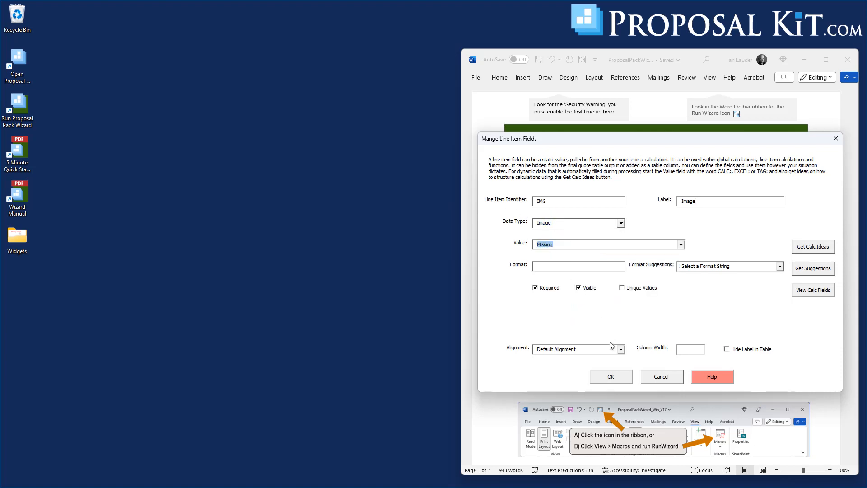
left_click(613, 376)
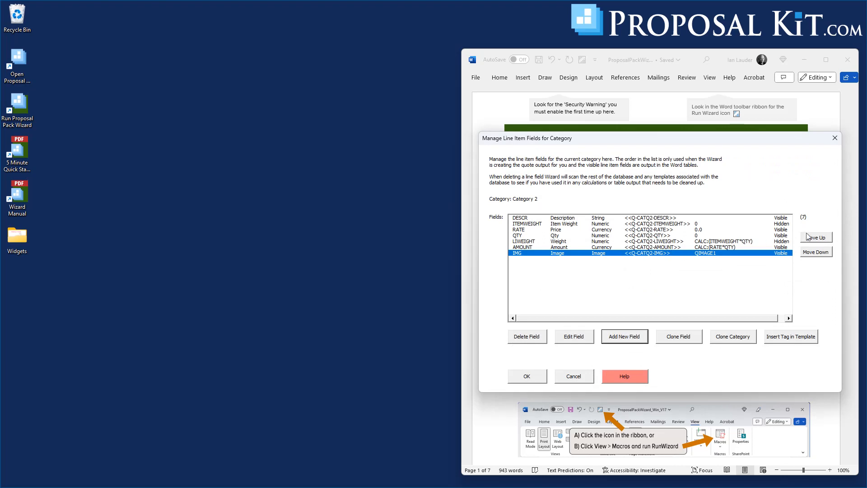
- Move the IMG field up to directly below DESCR in Category 2 and save the field list
left_click(808, 236)
left_click(808, 237)
left_click(808, 236)
left_click(808, 236)
left_click(808, 237)
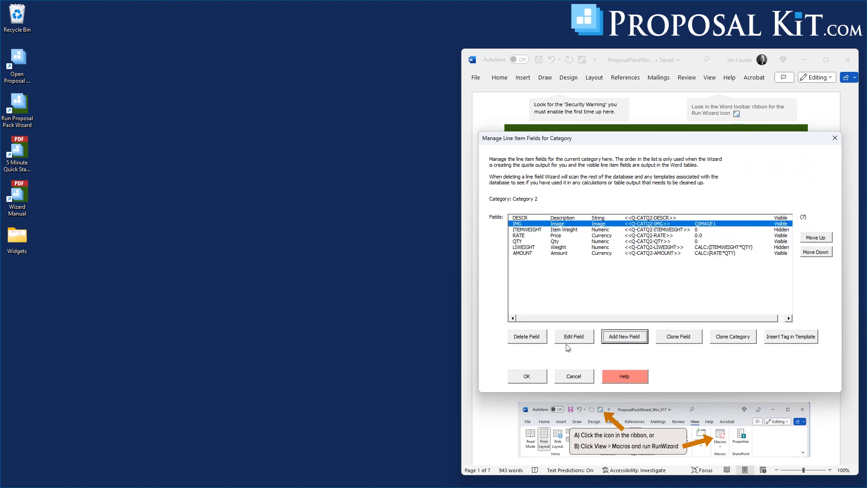
left_click(533, 376)
- Add a new line item field to Category 3 with identifier IMG and label Image
left_click(576, 237)
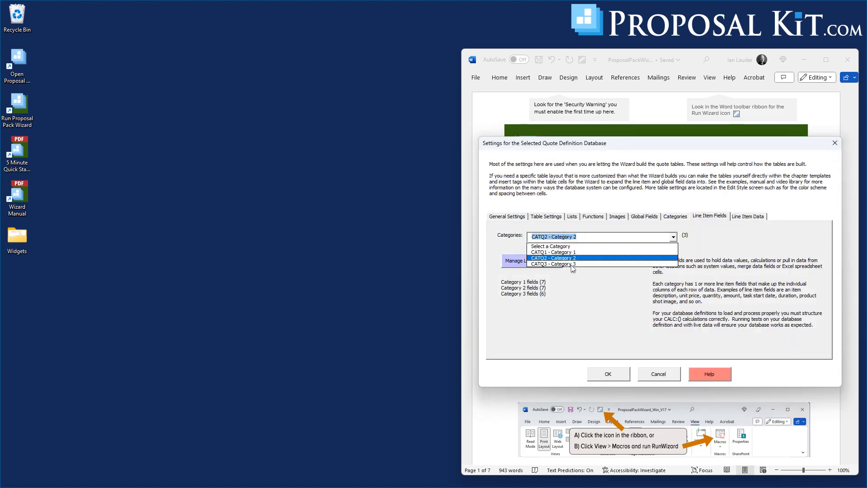
left_click(572, 263)
left_click(547, 261)
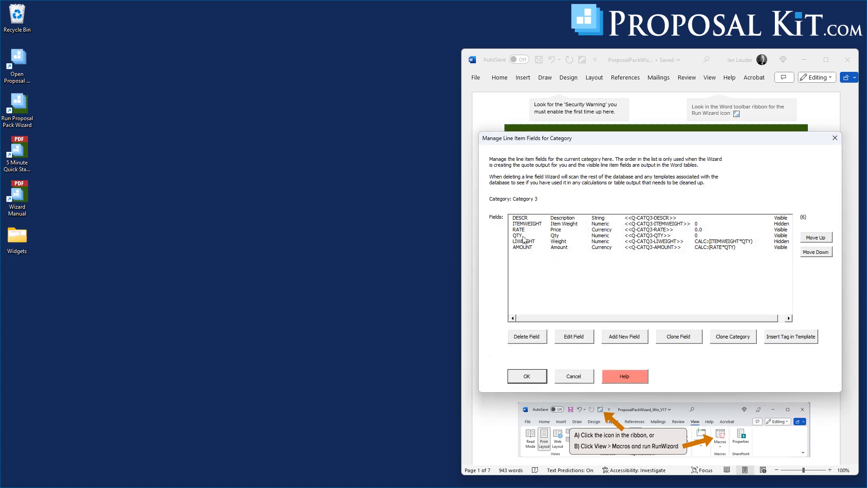
left_click(627, 337)
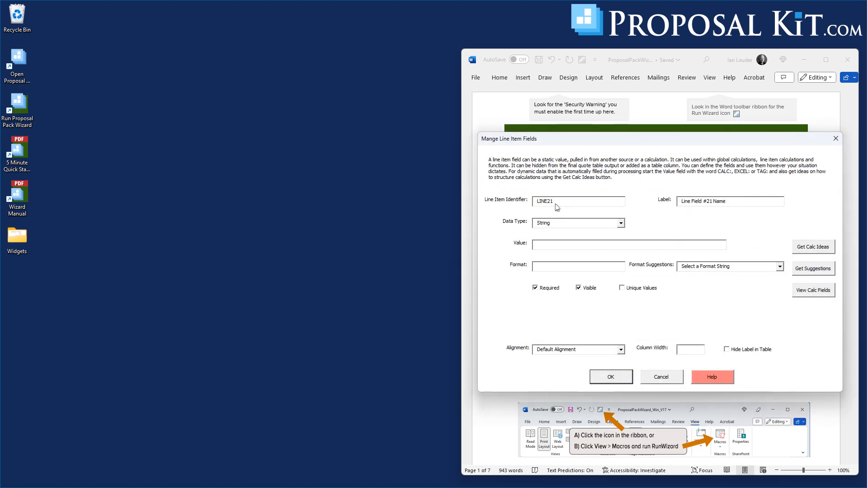
type("IMG")
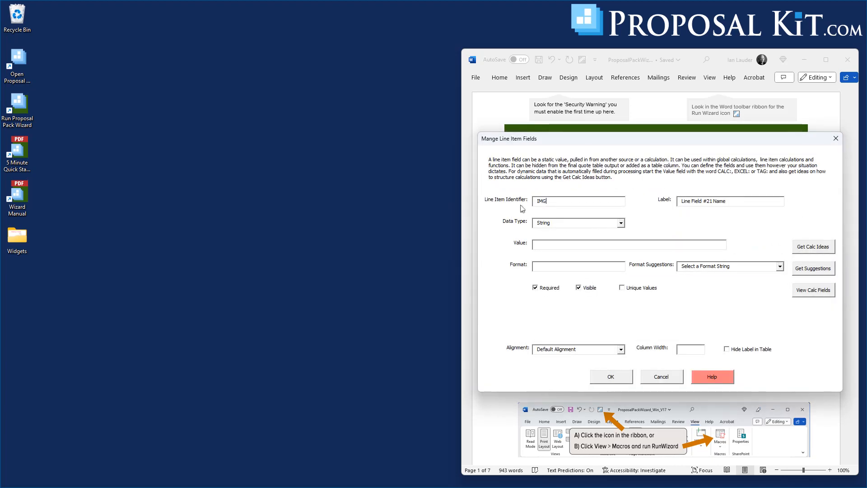
key("Tab")
type("Im")
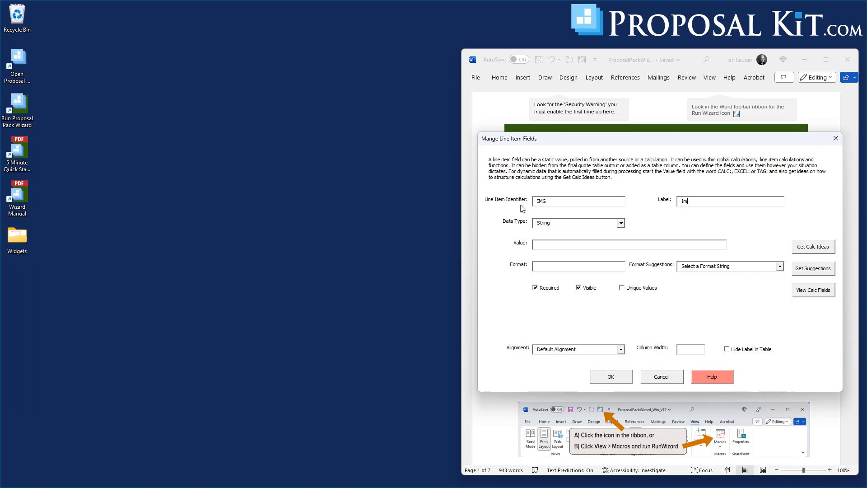
- Set the Category 3 IMG field's data type to Image and its default value to Missing, and save the field
left_click(568, 222)
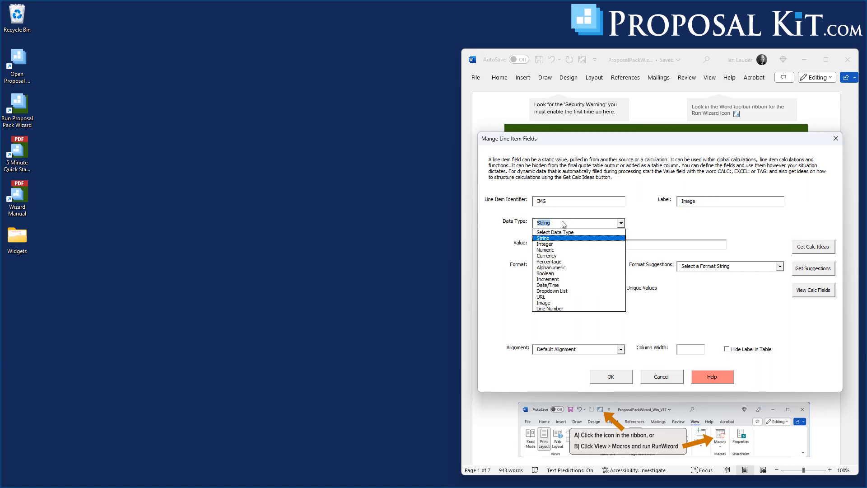
left_click(546, 302)
left_click(548, 246)
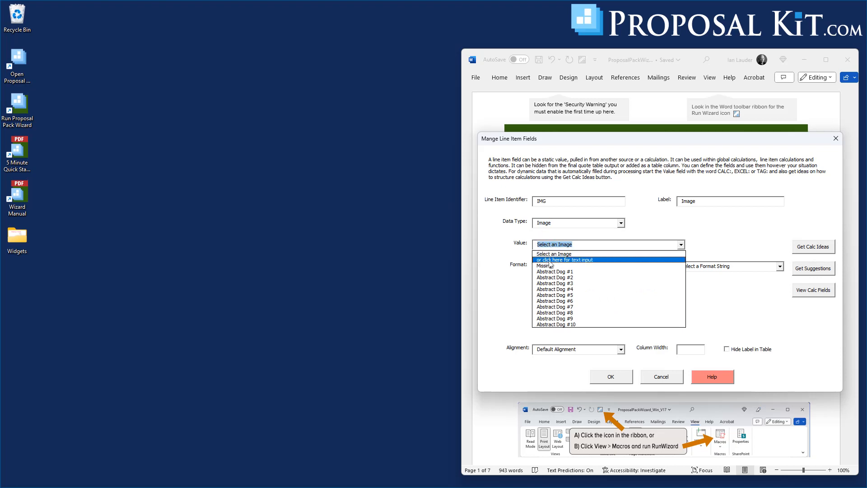
left_click(551, 264)
left_click(609, 377)
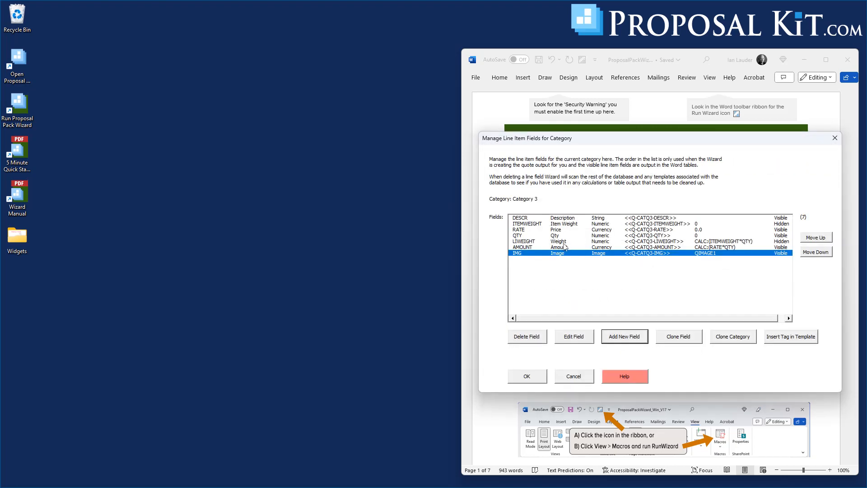
- Move the IMG field up to directly below DESCR in Category 3, and save the field list and the definition's settings
left_click(815, 237)
left_click(815, 237)
left_click(815, 237)
left_click(815, 237)
left_click(815, 237)
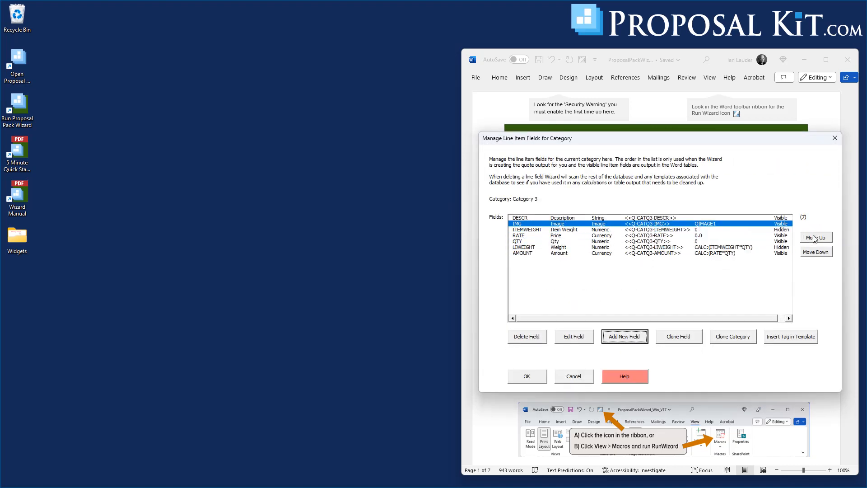
left_click(526, 377)
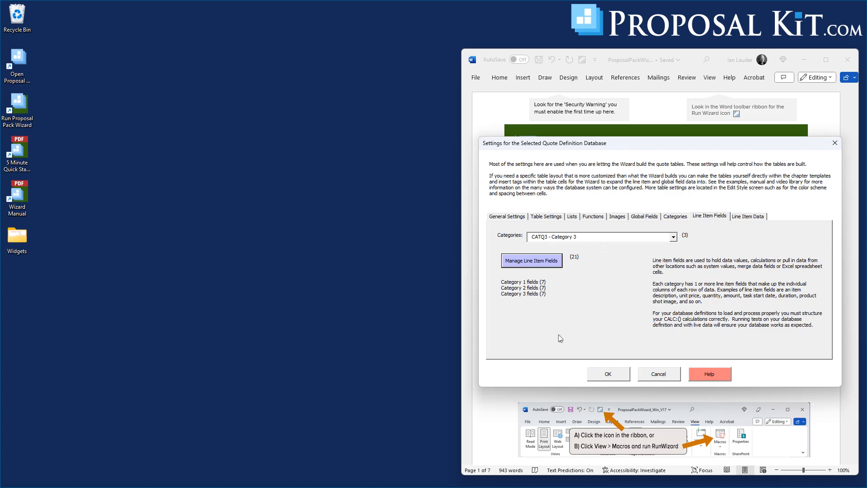
left_click(608, 374)
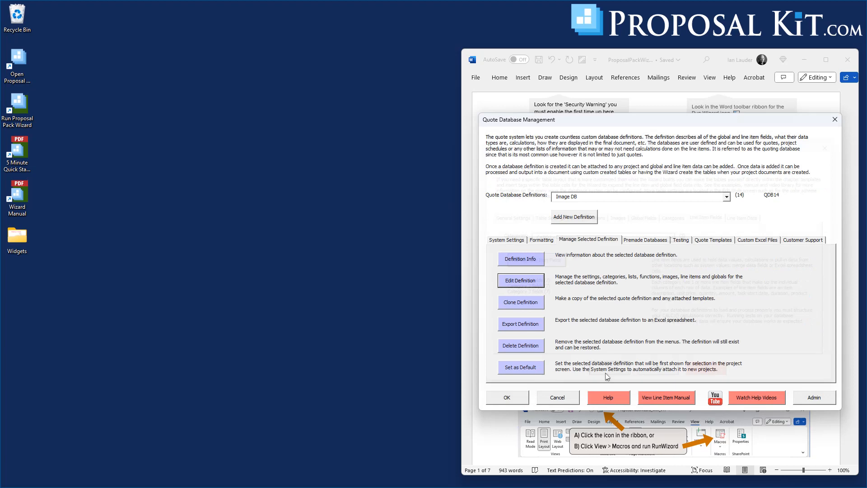
- Run the database definition test on Image DB to generate its test report
left_click(682, 243)
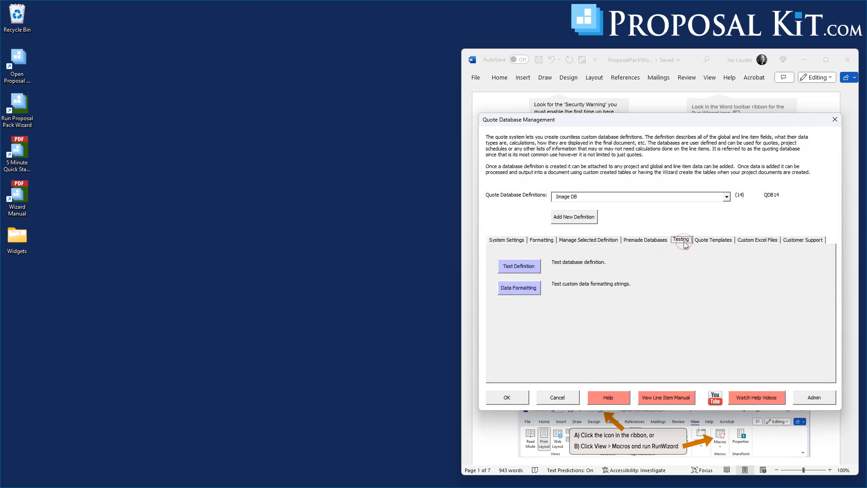
left_click(516, 266)
left_click(588, 257)
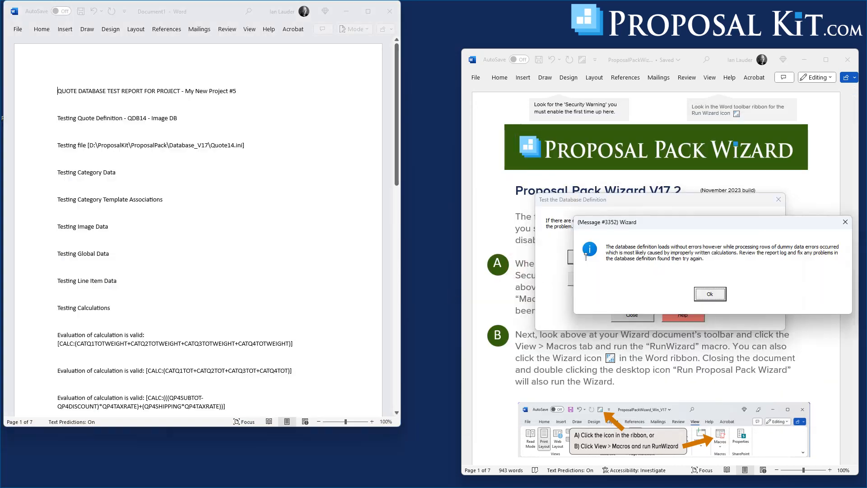
- Close the test results and report, and open the global fields list in the Image DB definition's settings
left_click(703, 295)
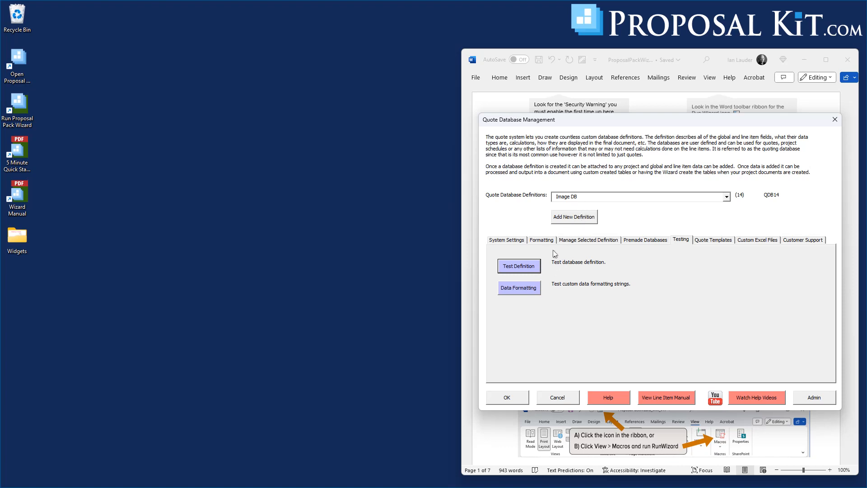
left_click(573, 240)
left_click(519, 287)
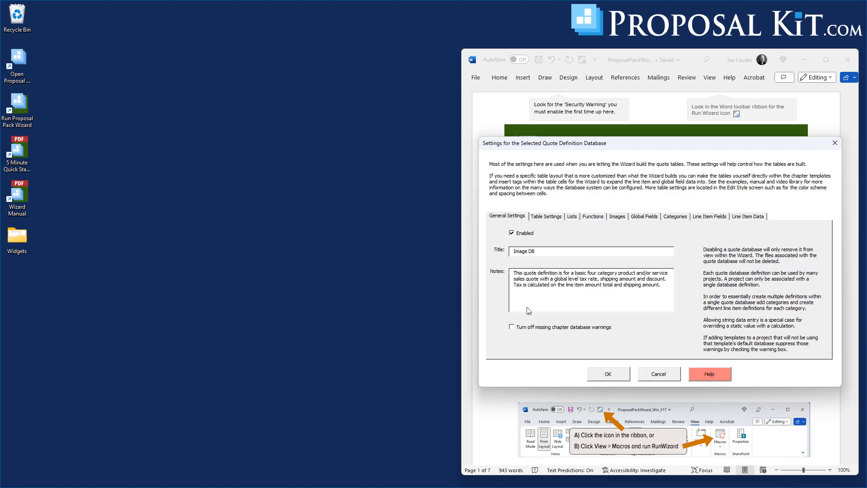
left_click(648, 217)
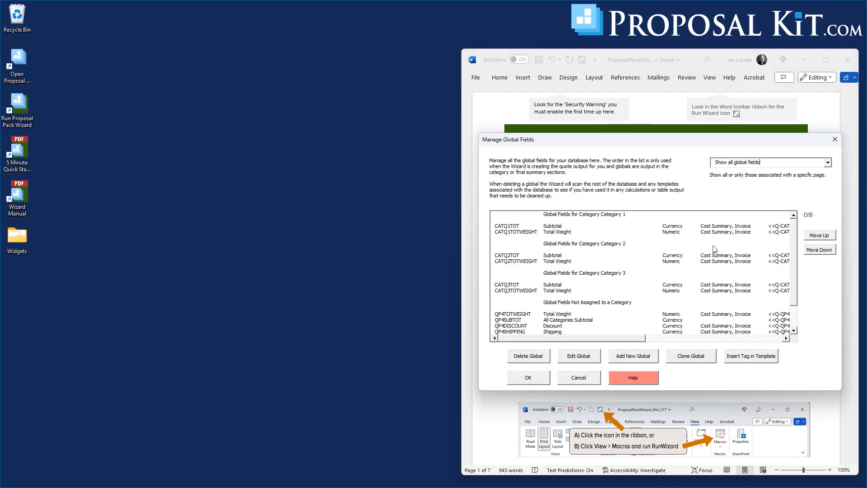
- Remove CATQ4TOTWEIGHT from the QP4TOTWEIGHT global's calculation, leaving CALC:(CATQ1TOTWEIGHT+CATQ2TOTWEIGHT+CATQ3TOTWEIGHT), and save the field
left_click_drag(793, 236, 795, 268)
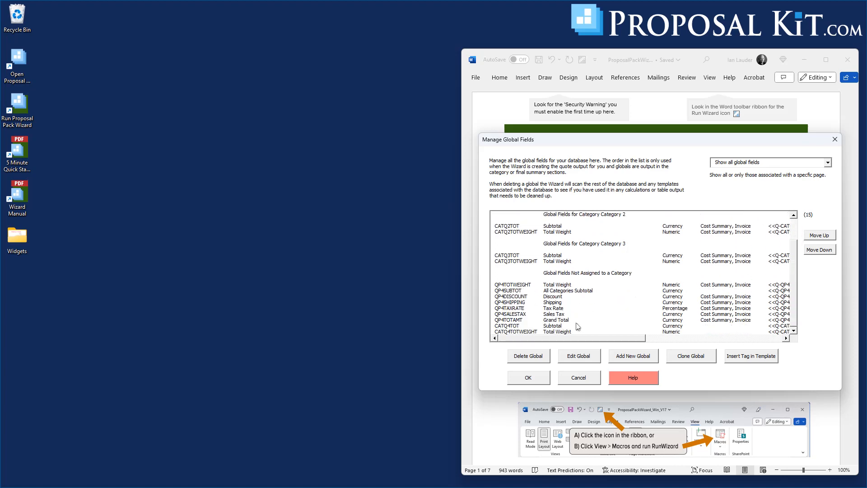
mouse_move(579, 338)
left_mouse_down()
mouse_move(712, 335)
mouse_move(576, 335)
left_mouse_up()
left_click(507, 286)
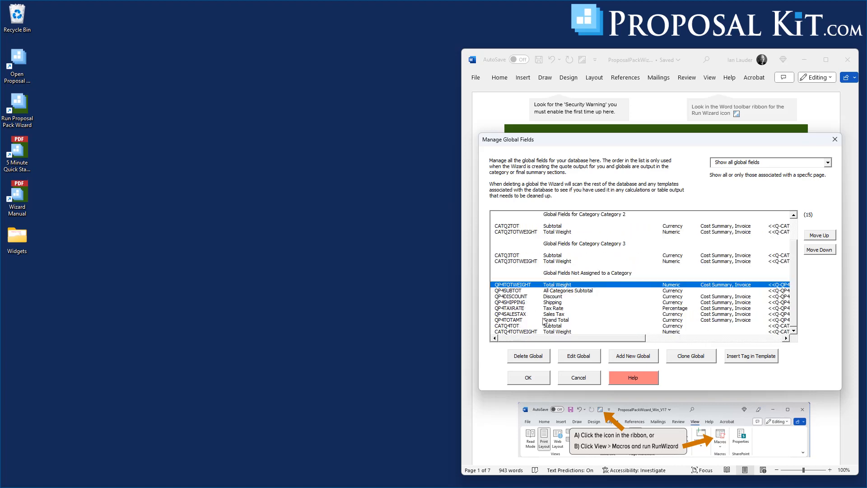
left_click(579, 357)
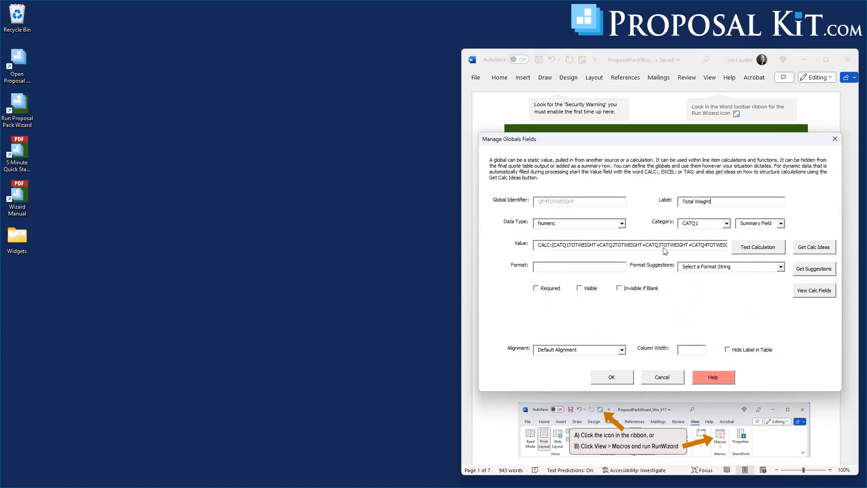
left_click(687, 245)
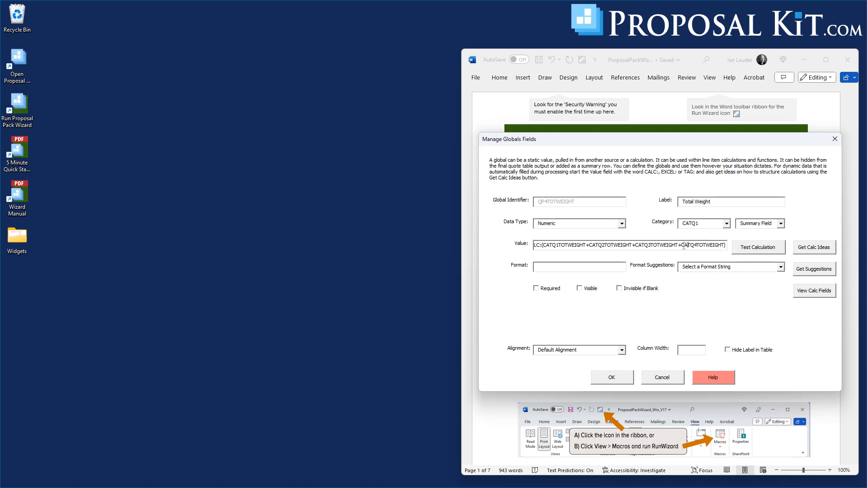
left_click(679, 245)
key("Delete")
key("Delete")
key("Delete")
key("Delete")
key("Delete")
key("Delete")
key("Delete")
key("Delete")
key("Delete")
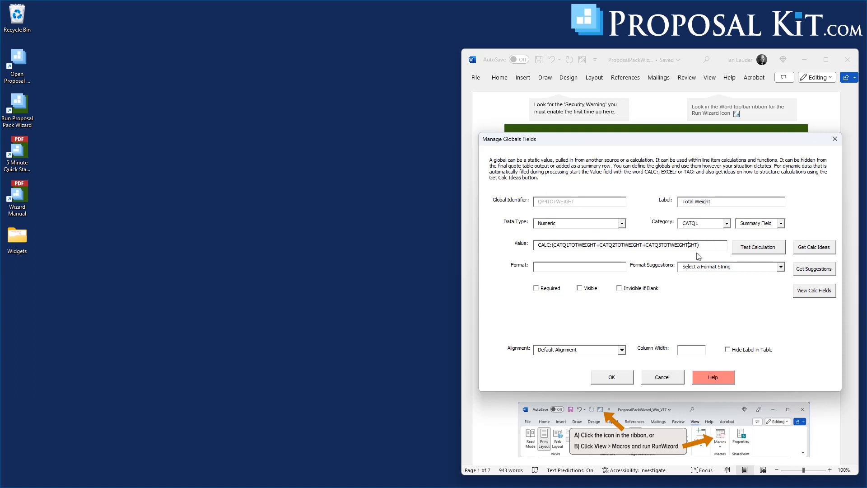
left_click(612, 376)
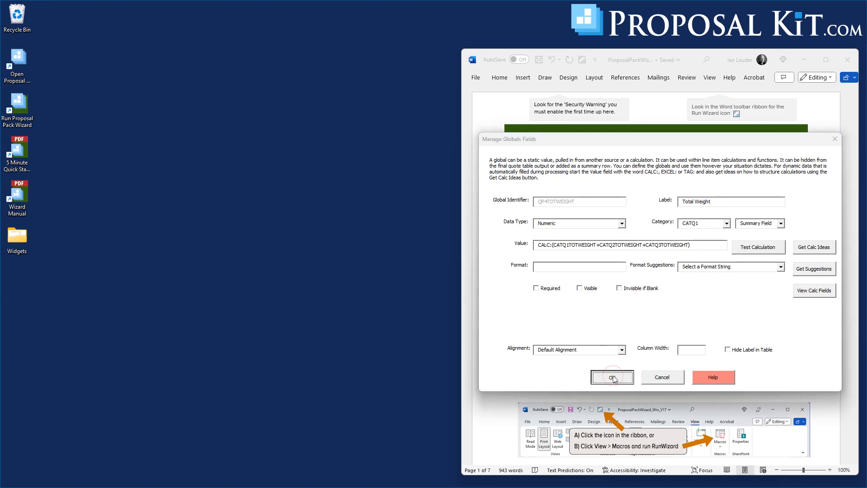
- Remove CATQ4TOT from the QP4SUBTOT global's calculation, leaving CALC:(CATQ1TOT+CATQ2TOT+CATQ3TOT), and save the field
left_click_drag(793, 255, 797, 297)
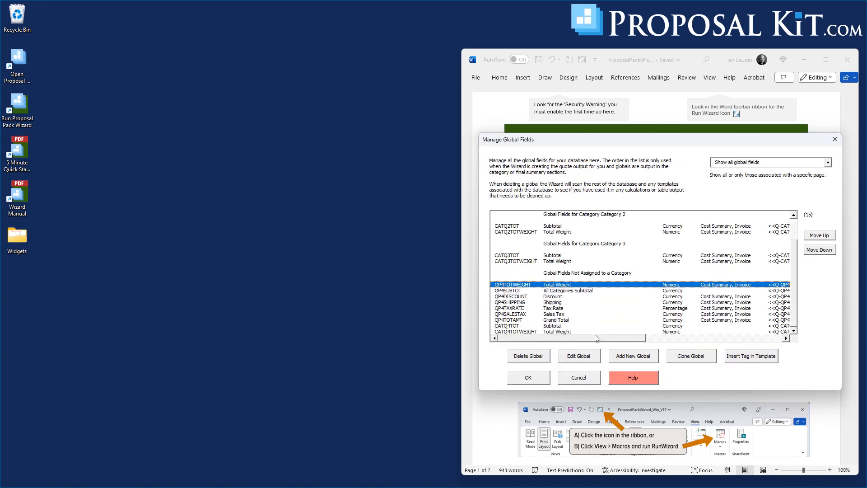
left_click_drag(599, 338, 728, 340)
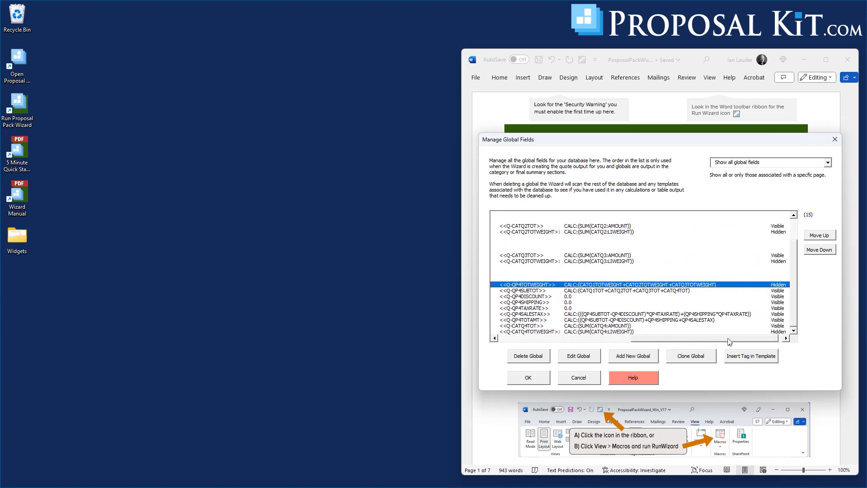
left_click(635, 290)
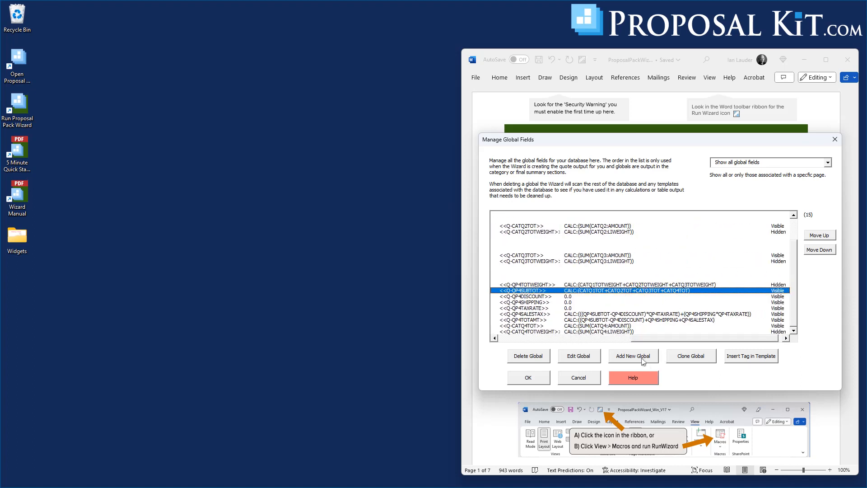
left_click(578, 356)
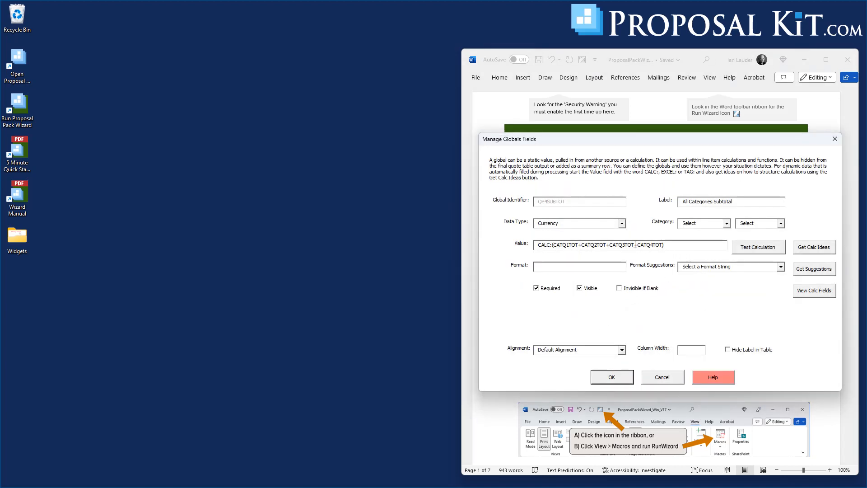
left_click(635, 244)
key("Delete")
key("Delete")
key("Delete")
key("Delete")
key("Delete")
key("Delete")
left_click(607, 379)
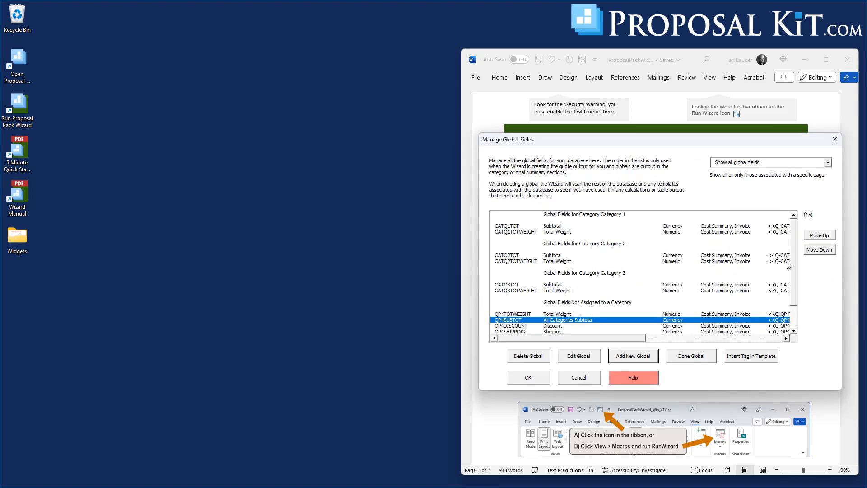
- Delete the CATQ4TOT Subtotal global field that is not assigned to a category
left_click_drag(794, 260, 795, 289)
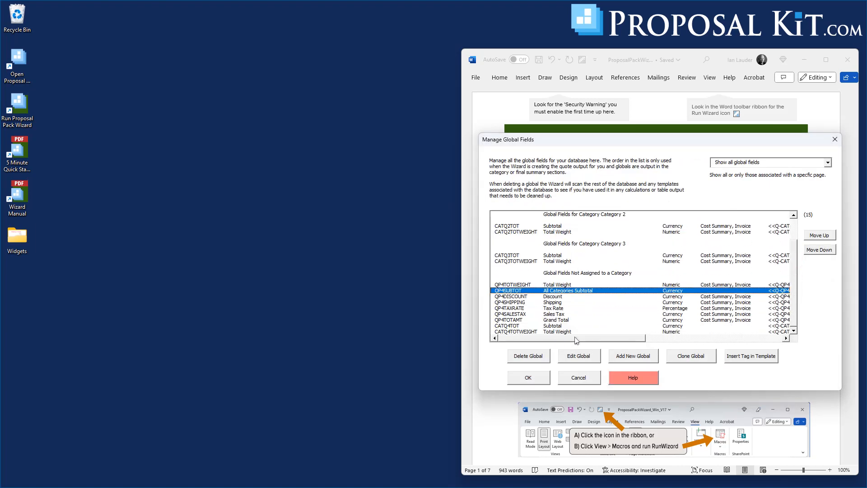
left_click_drag(574, 337, 671, 335)
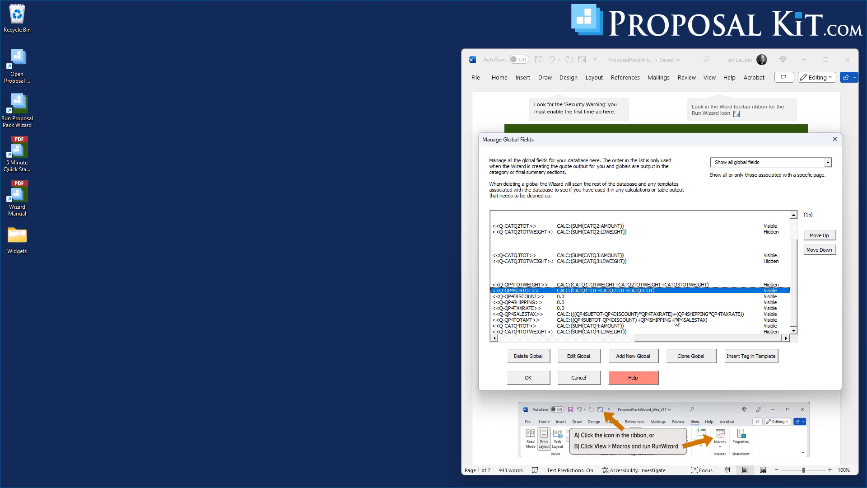
left_click(507, 325)
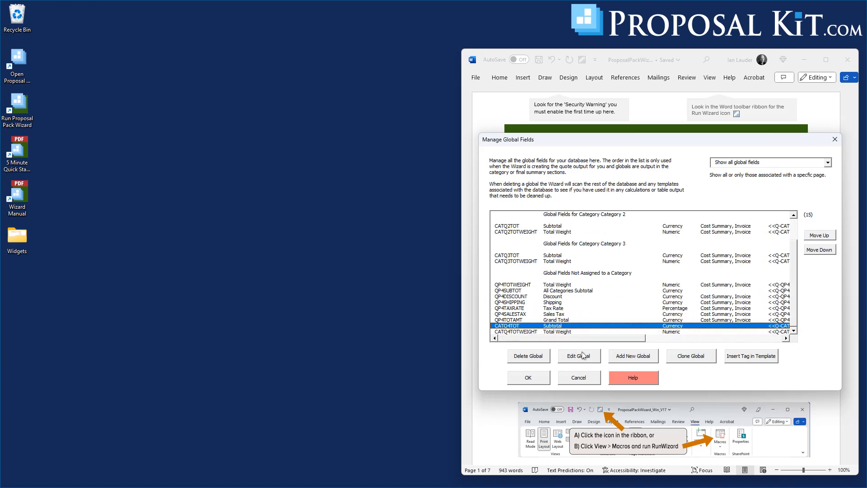
left_click(532, 357)
left_click(656, 294)
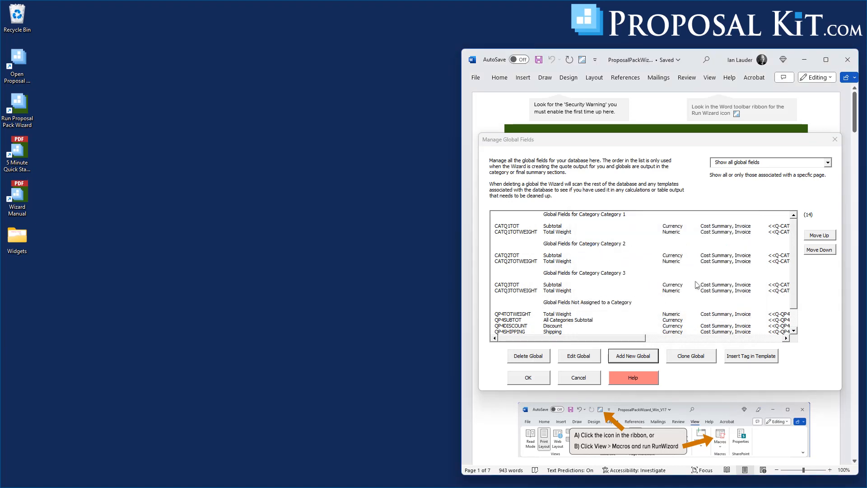
- Delete the unassigned CATQ4TOTWEIGHT global field, and save the global field list and the definition's settings
left_click_drag(794, 245, 797, 271)
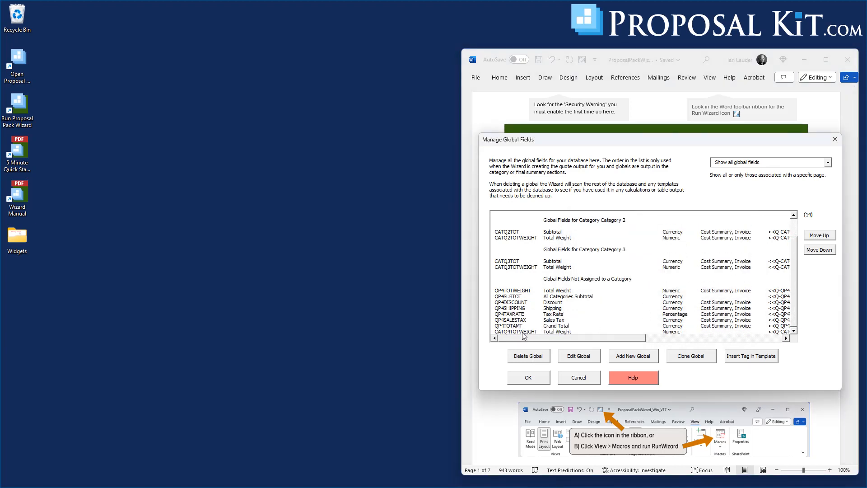
left_click(524, 332)
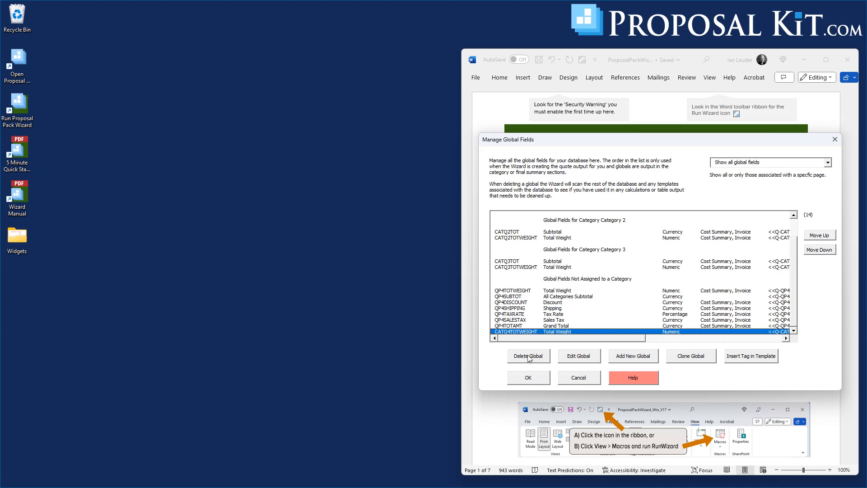
left_click(524, 356)
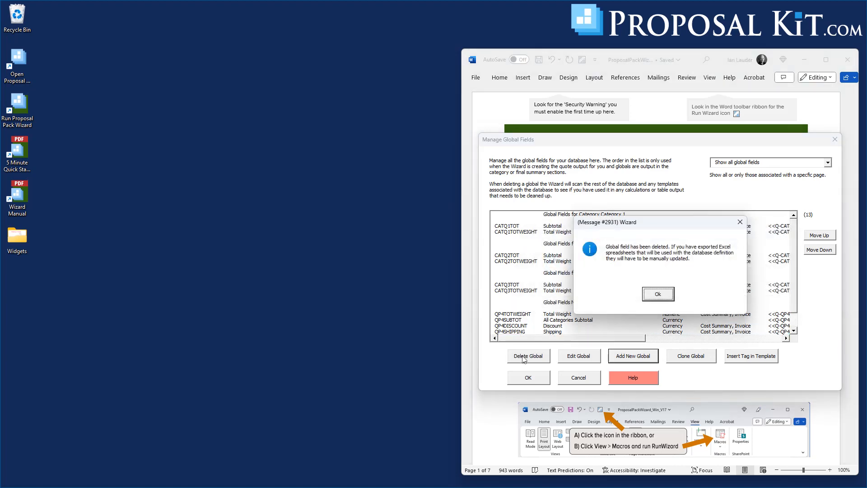
left_click(659, 293)
left_click(532, 380)
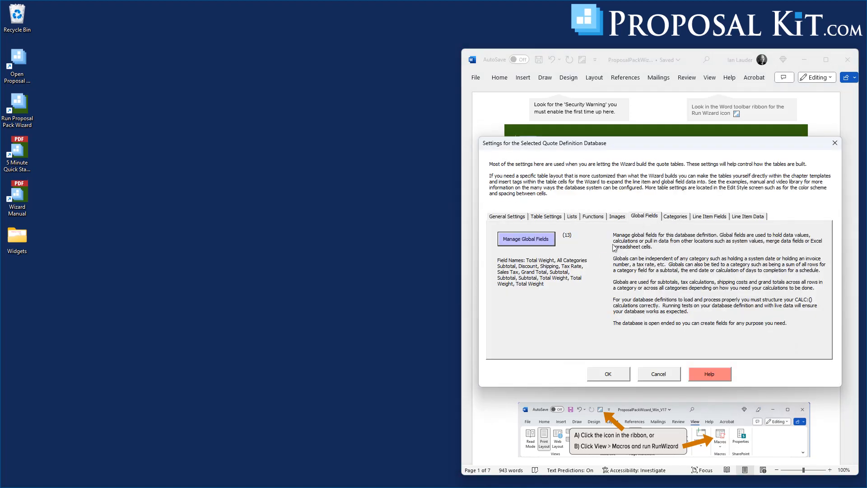
left_click(614, 375)
- Rerun the database definition test on Image DB, and close the generated report and the test dialog
left_click(680, 241)
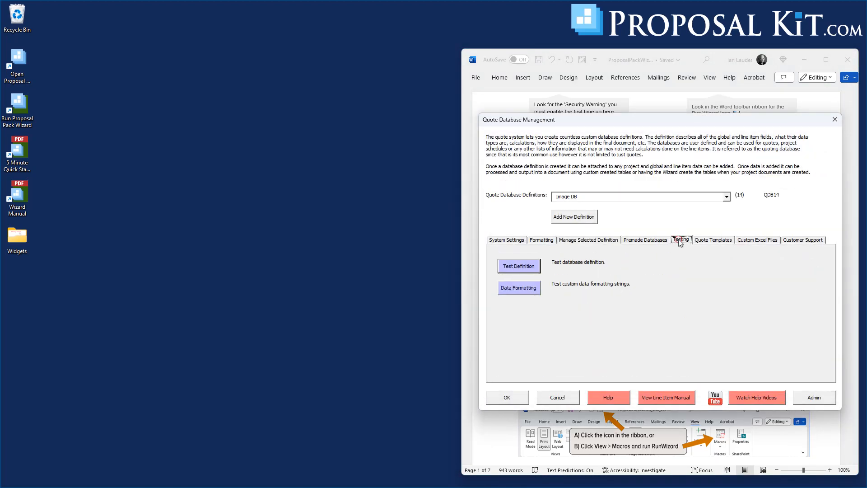
left_click(519, 266)
left_click(582, 256)
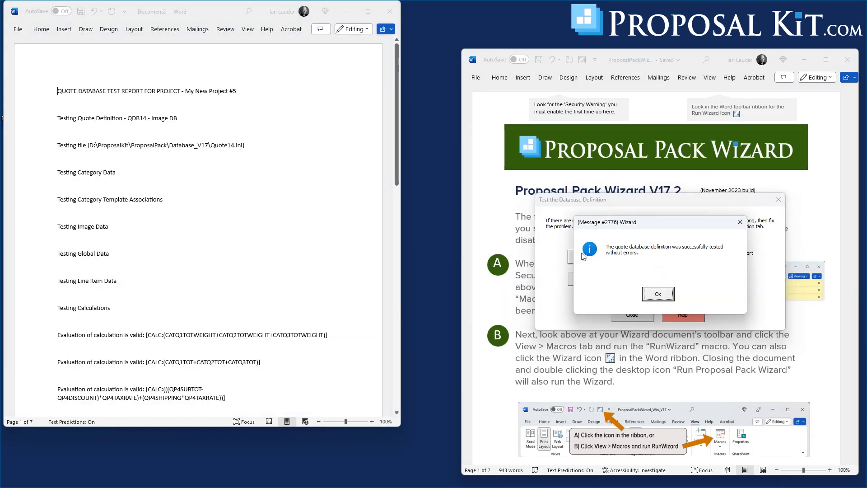
left_click(663, 294)
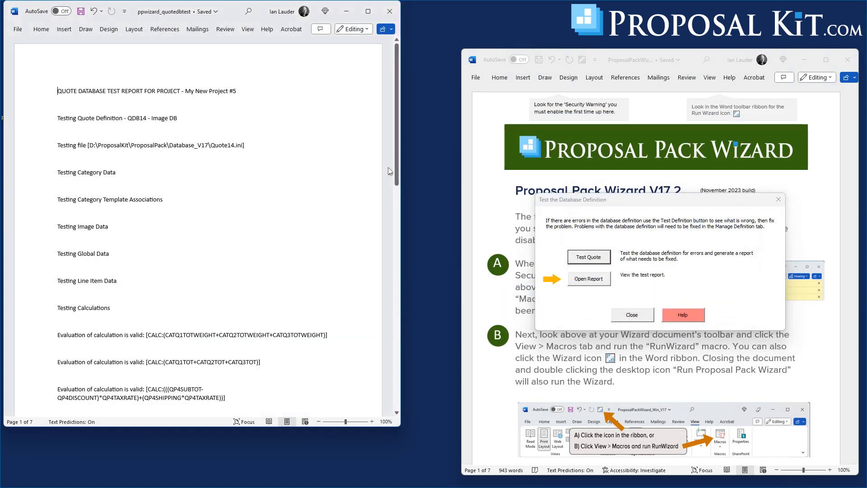
left_click(389, 12)
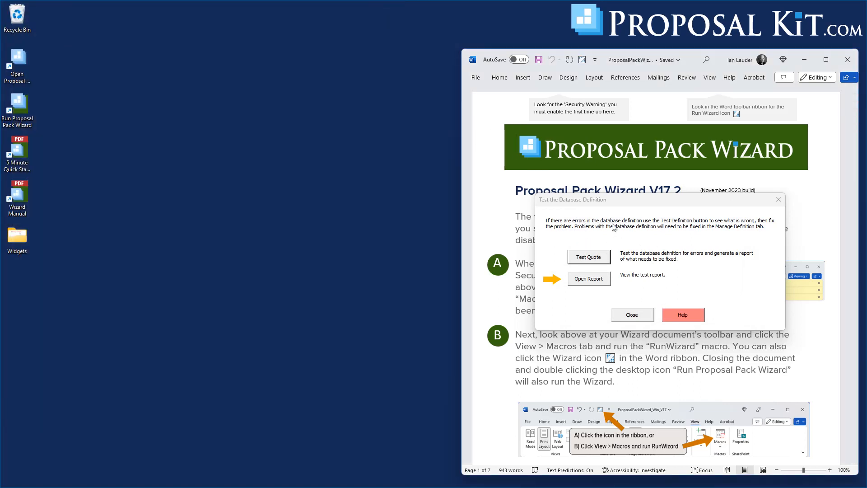
left_click_drag(631, 202, 622, 187)
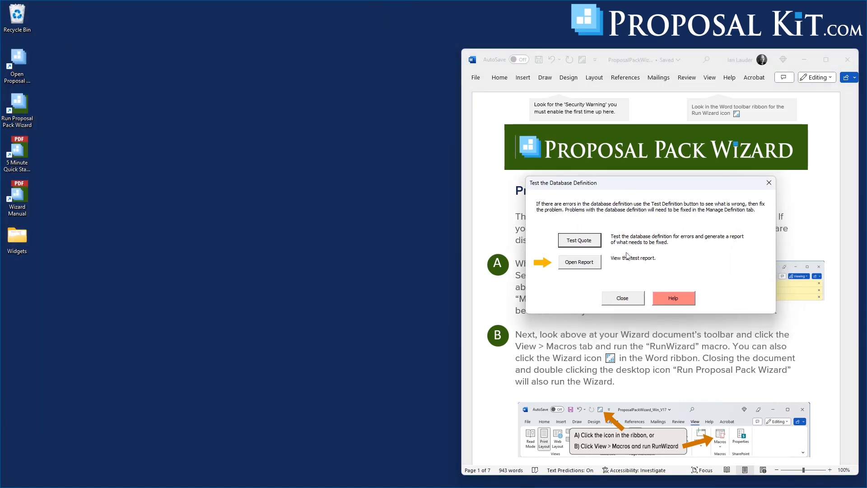
left_click(635, 300)
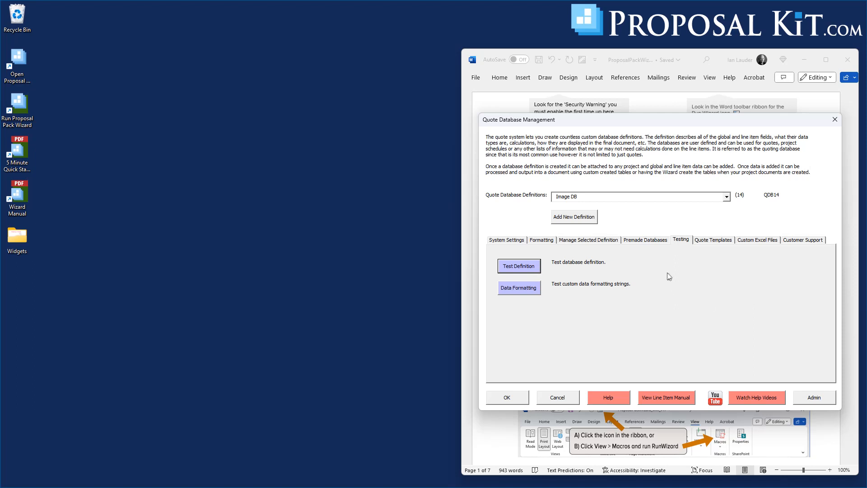
- Edit the Image DB definition and start a new premade line item for CATQ1 - Category 1
left_click(577, 240)
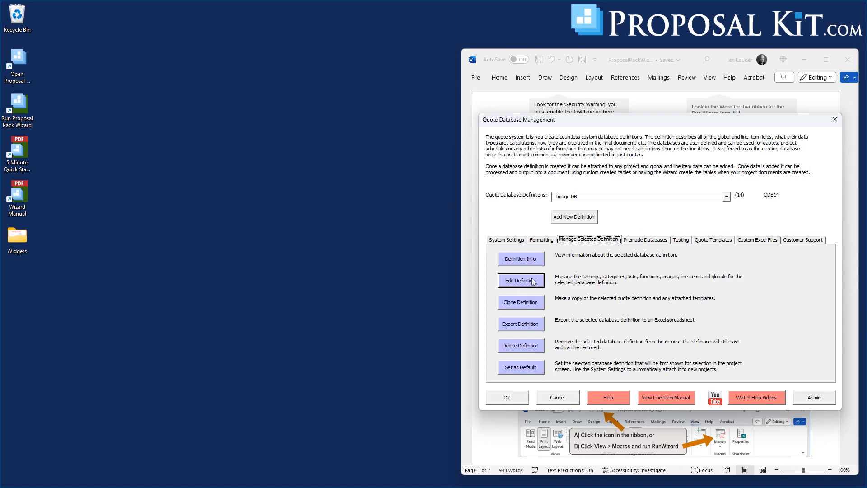
left_click(514, 282)
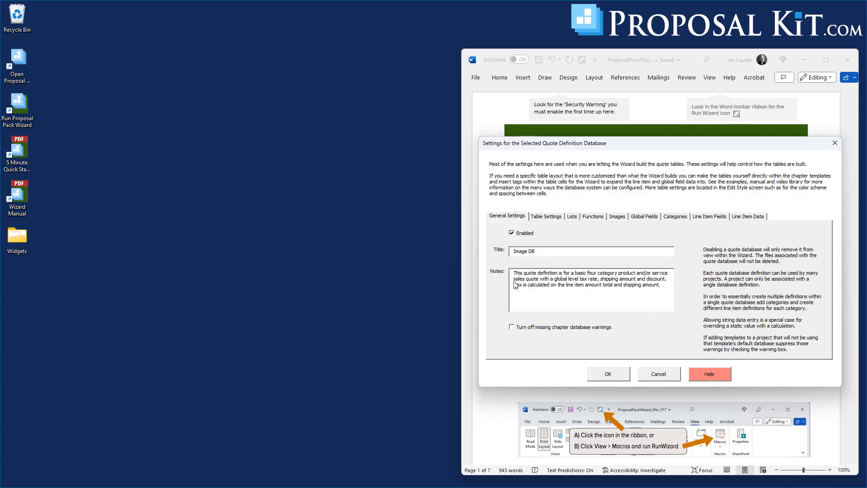
left_click(747, 217)
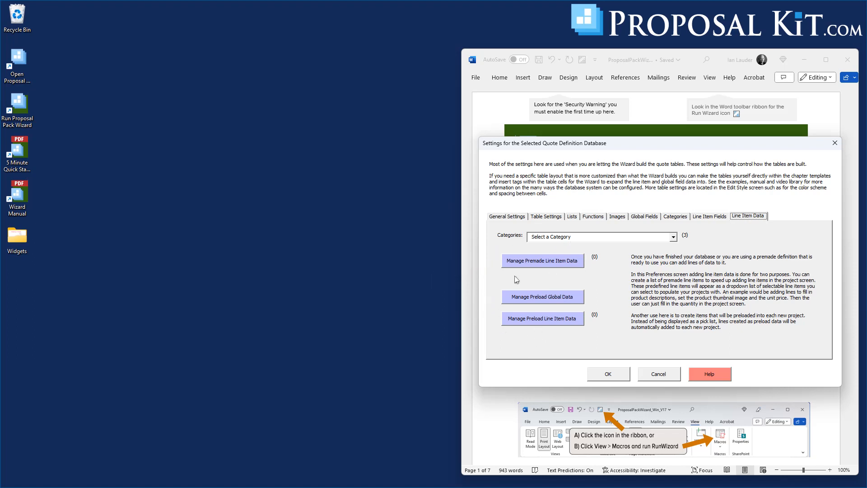
left_click(560, 237)
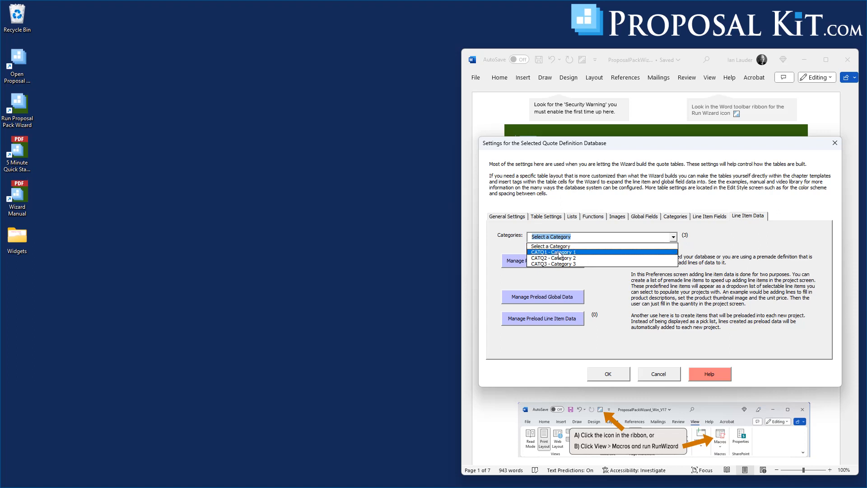
left_click(559, 253)
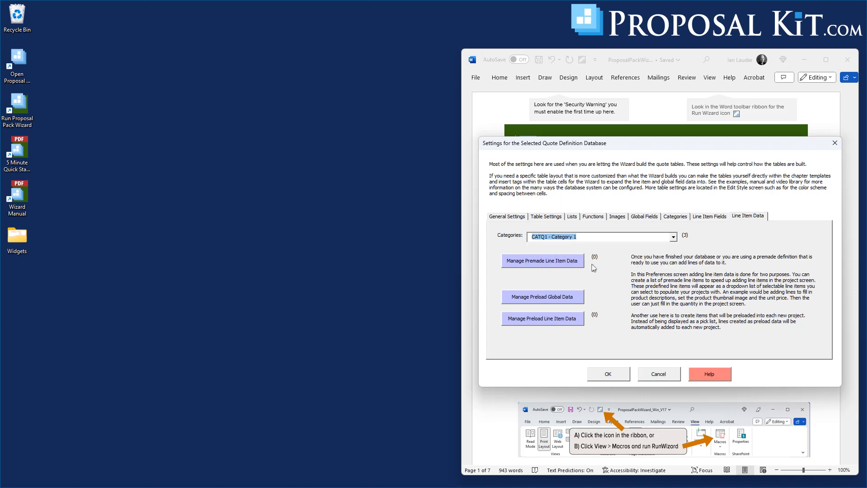
left_click(532, 261)
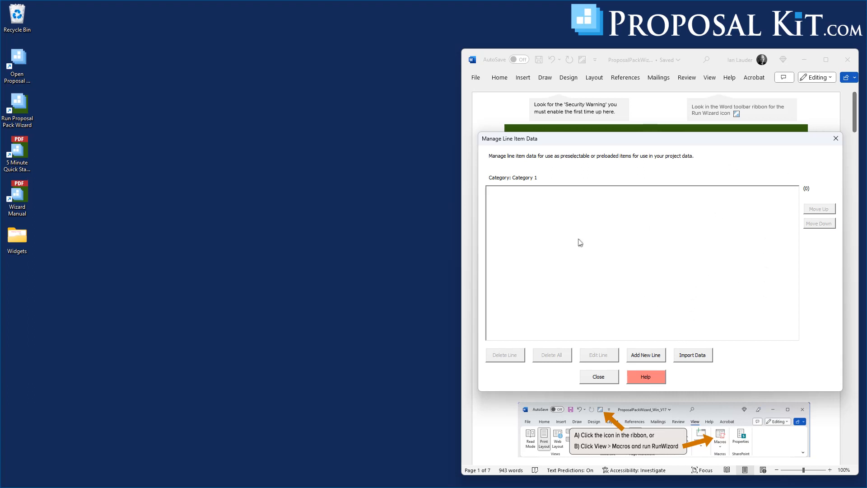
left_click(645, 356)
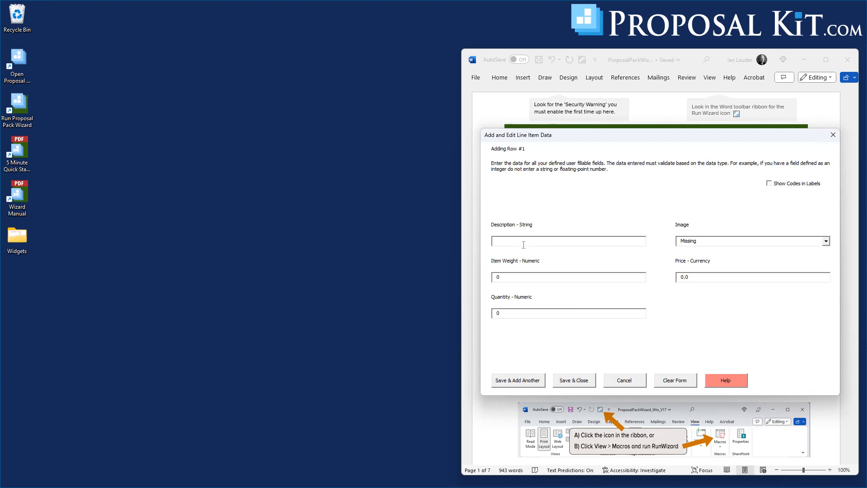
- Switch to File Explorer and view the images in the Art subfolder of the desktop's Widgets folder
left_click(15, 237)
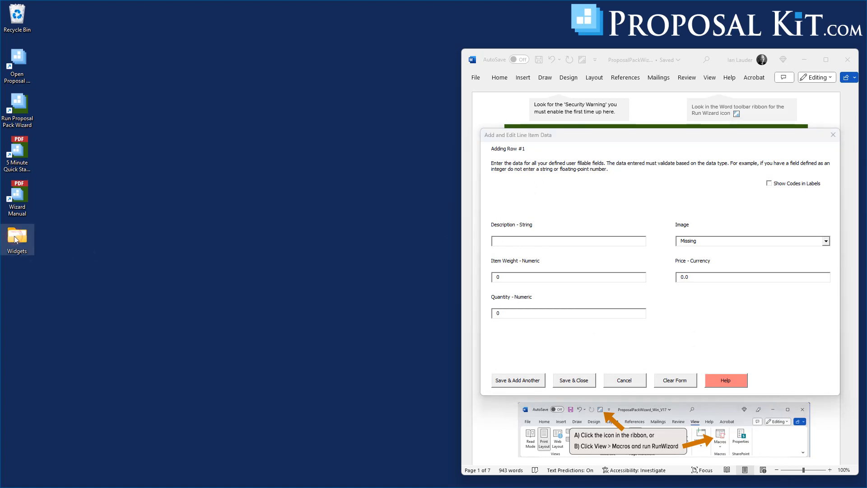
double_click(15, 239)
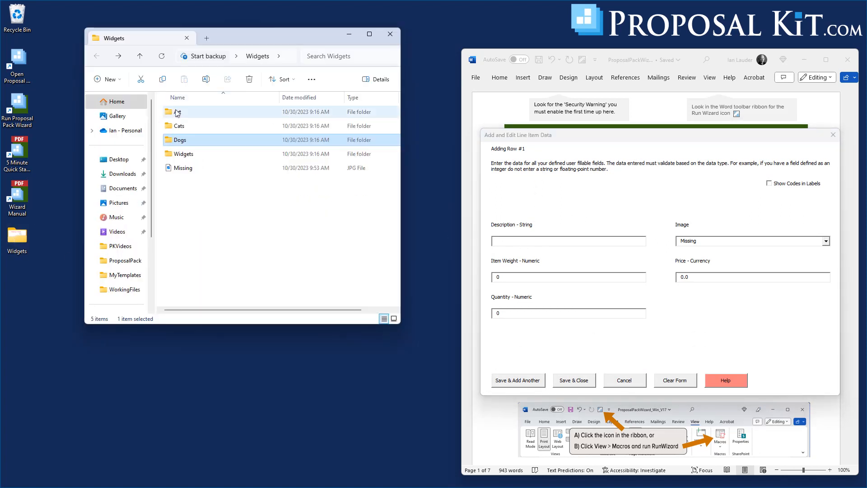
double_click(172, 112)
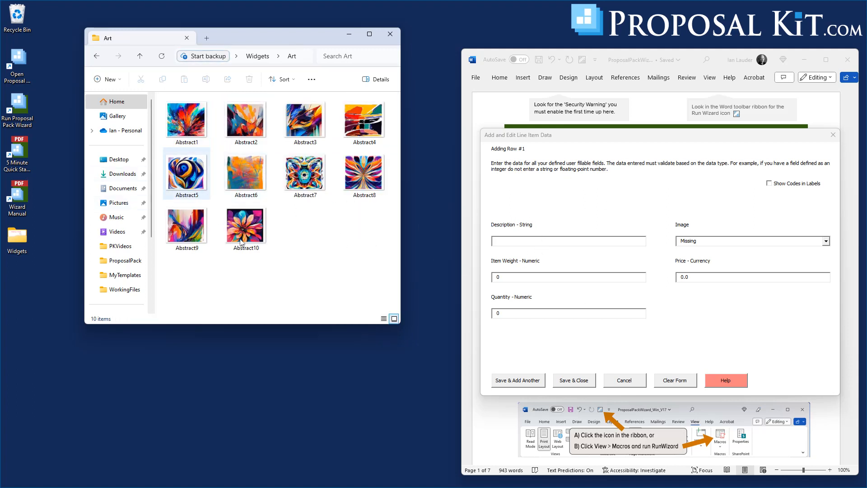
- Enter "Abstract Art #1" as the line's description and choose the Abstract Art #1 image for it
left_click(527, 244)
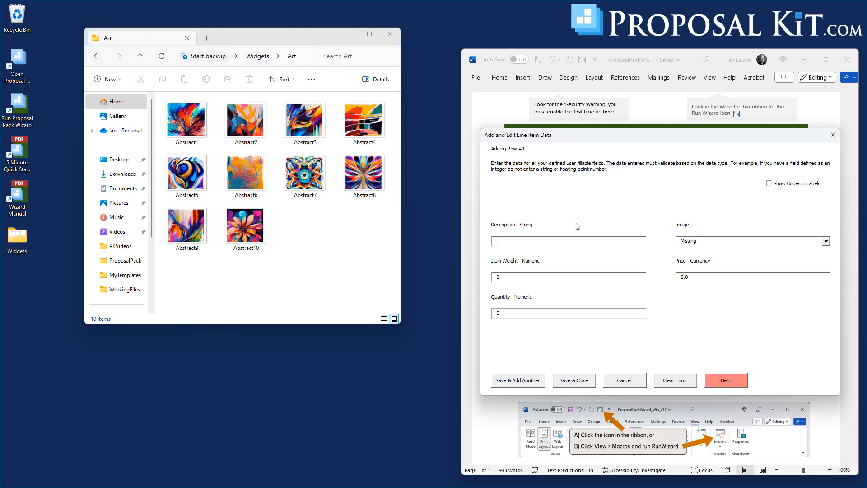
type("Abstract Art #1")
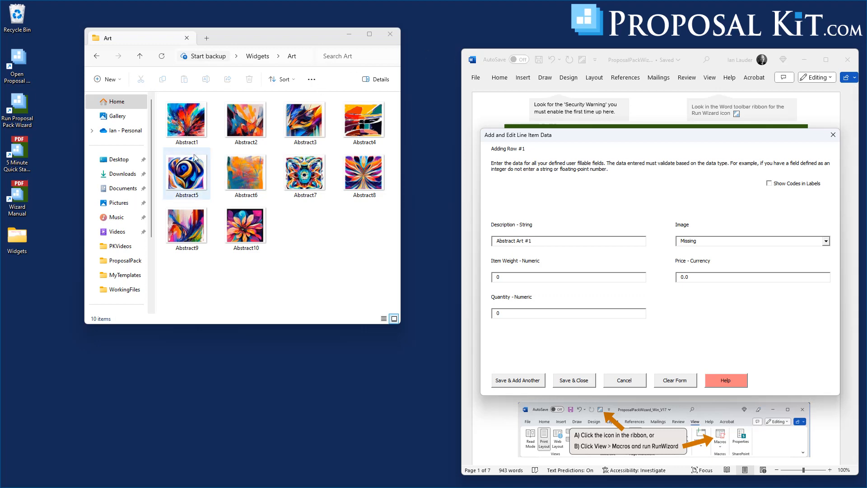
left_click(175, 122)
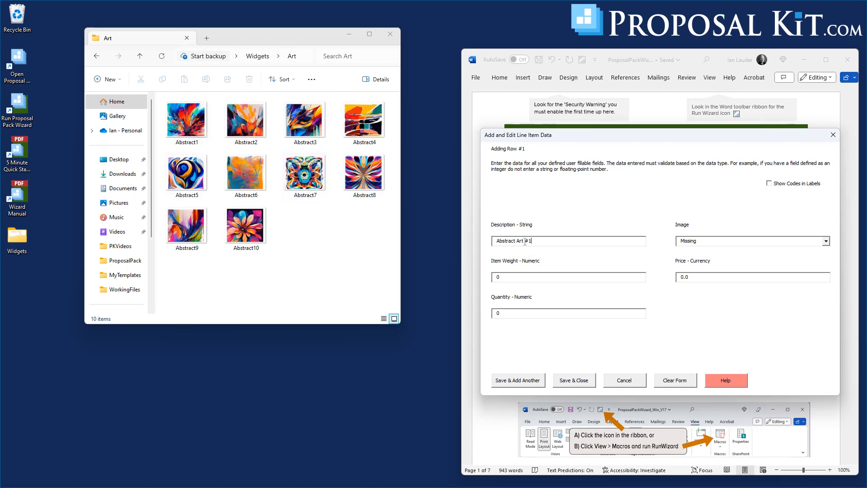
left_click(703, 242)
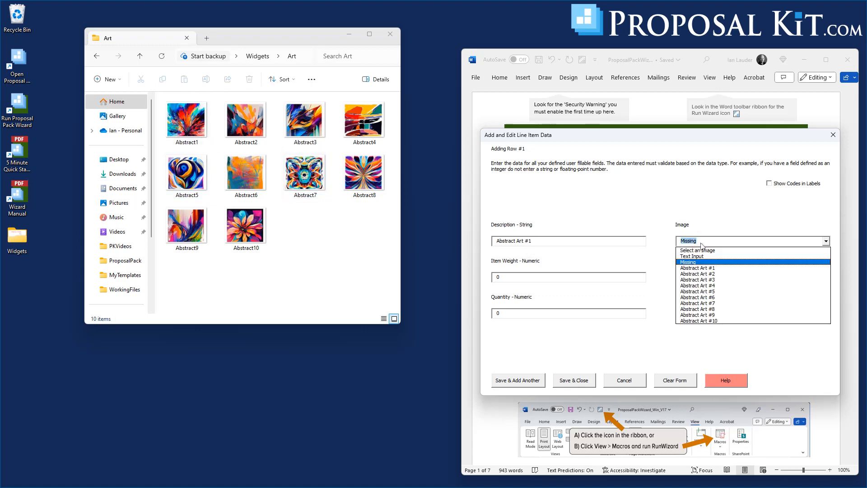
left_click(705, 268)
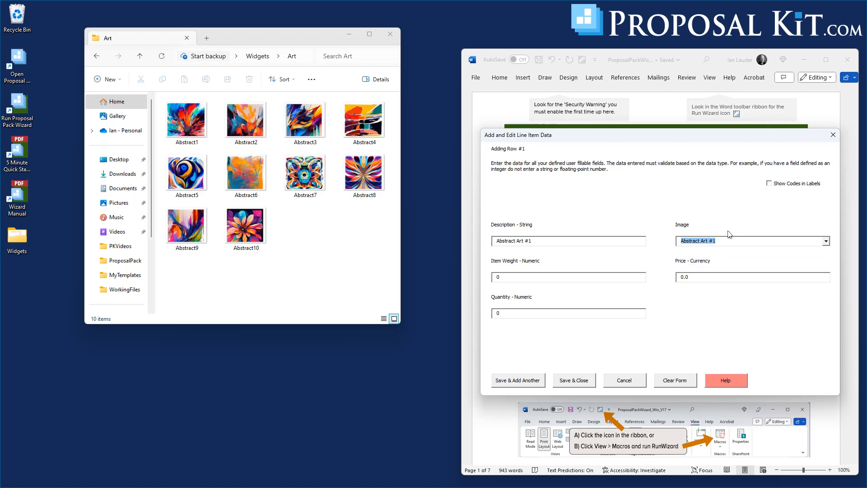
- Set the line's item weight to 1, price to 100.0 and quantity to 1, and save it to add another
left_click(504, 277)
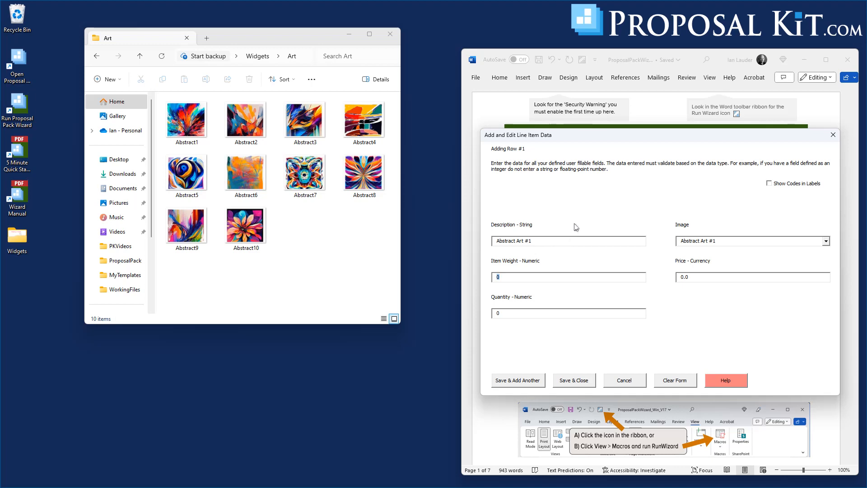
type("1")
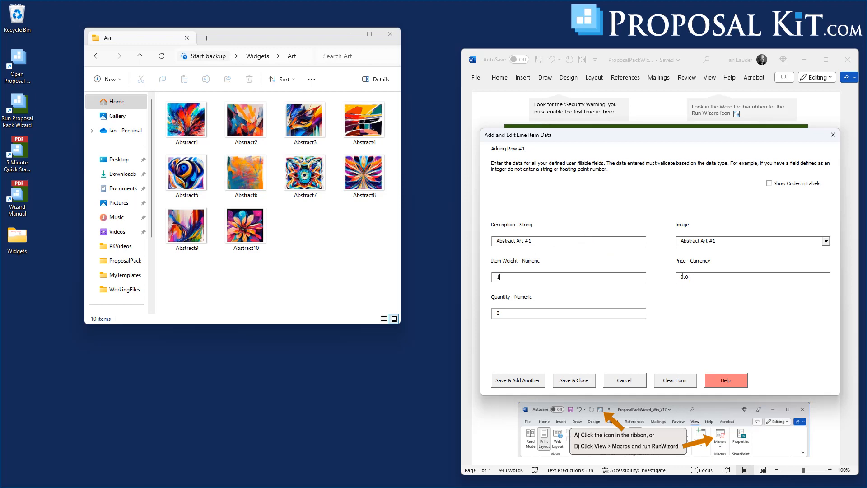
left_click_drag(684, 275, 672, 278)
type("00")
left_click(499, 313)
left_click_drag(499, 313, 495, 313)
type("1")
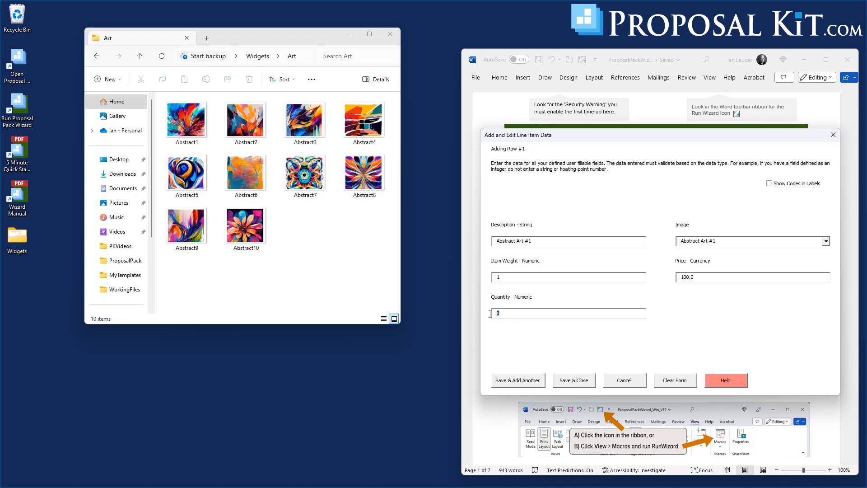
left_click(519, 382)
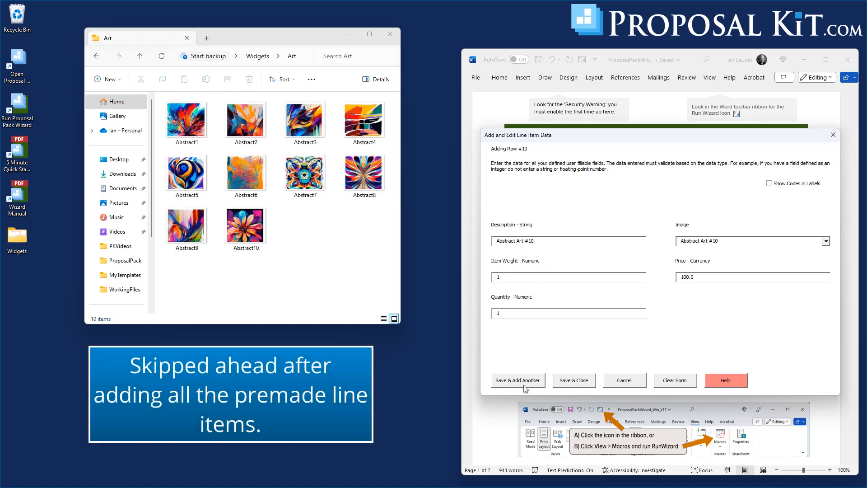
- Save the Abstract Art #10 line and close its form, and show the images in the Widgets folder's Cats subfolder
left_click(572, 382)
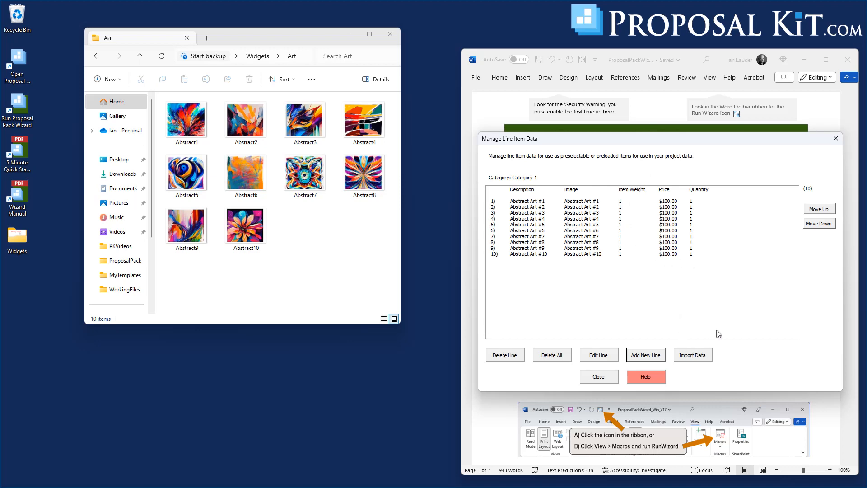
key("Tab")
left_click(258, 57)
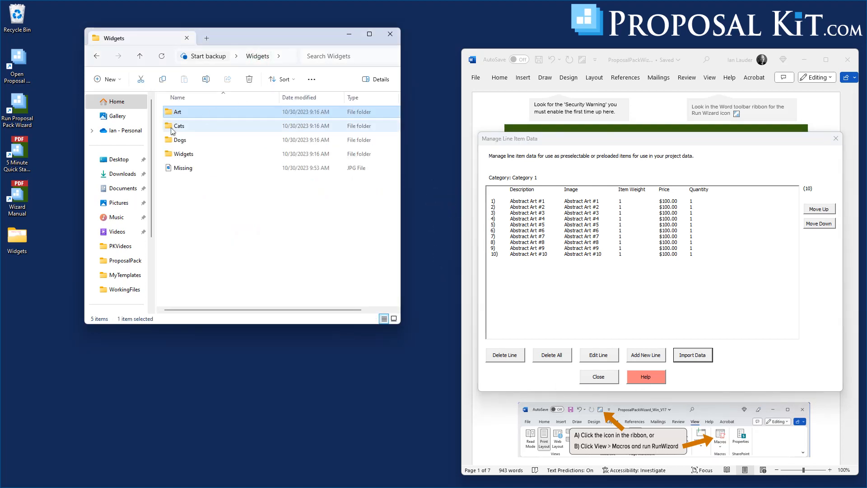
double_click(172, 131)
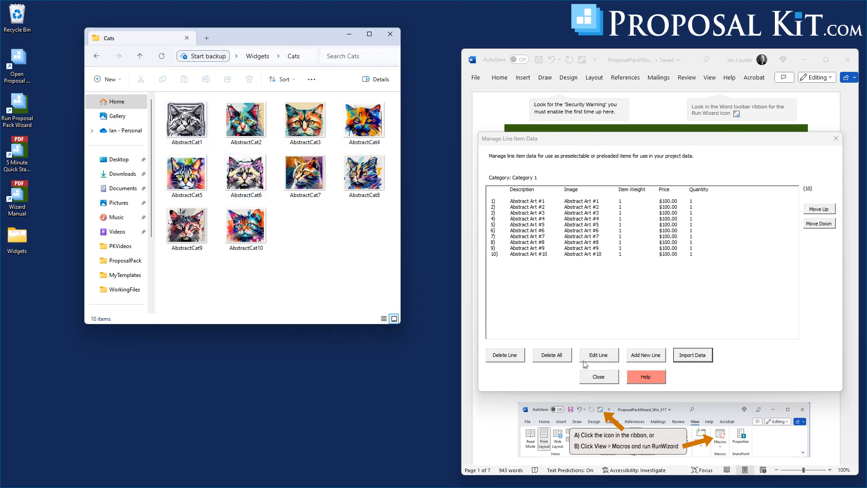
- Close Category 1's premade line items and select CATQ2 - Category 2 for line item data
left_click(598, 378)
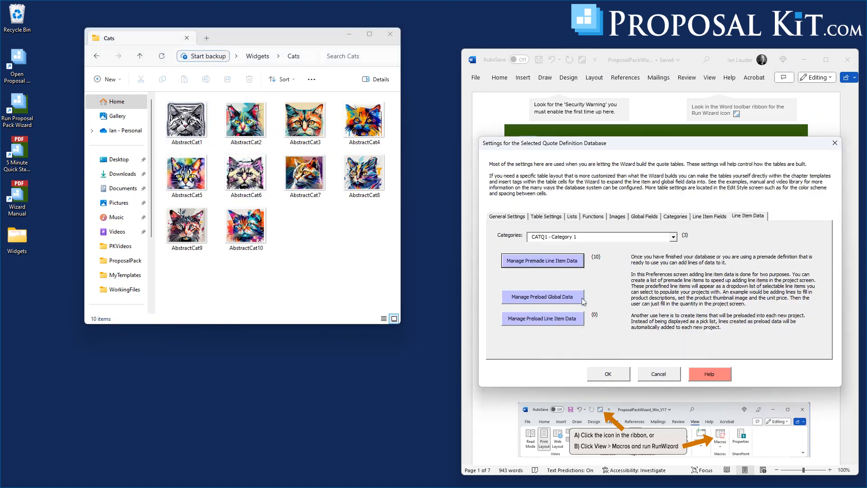
left_click(574, 238)
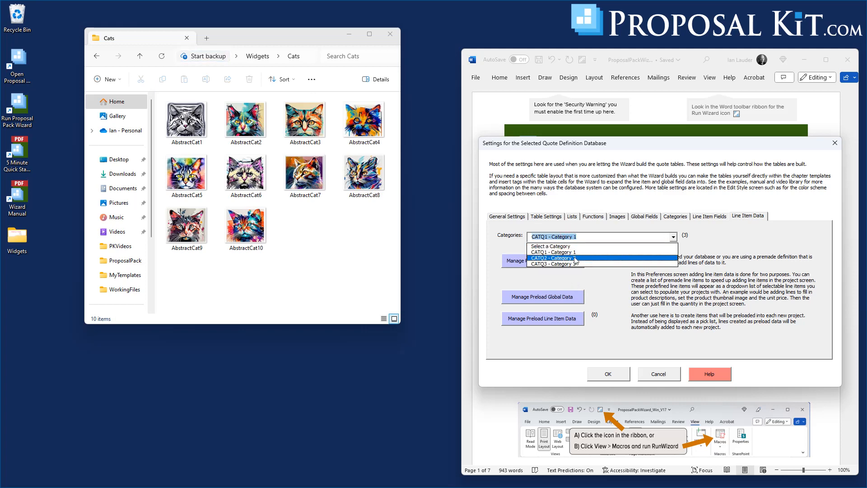
left_click(574, 258)
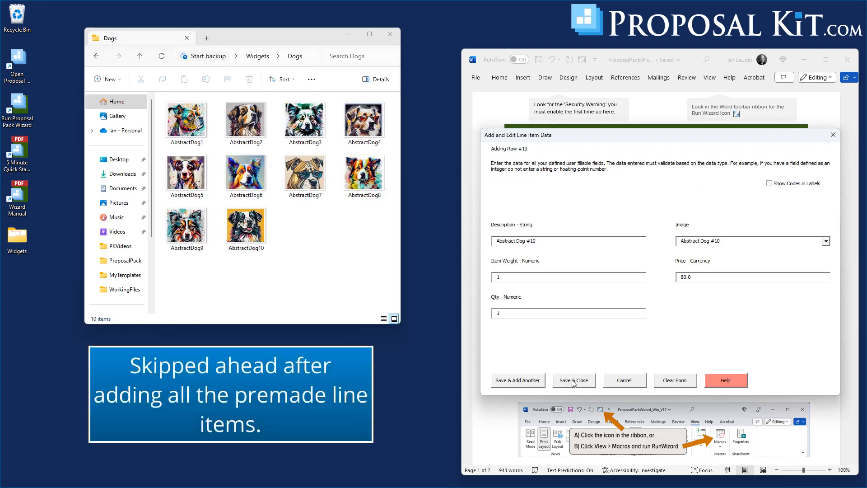
- Save Category 3's Abstract Dog #10 premade line with weight 1, price 80.0 and quantity 1, and close the line list and the Dogs folder
left_click(570, 380)
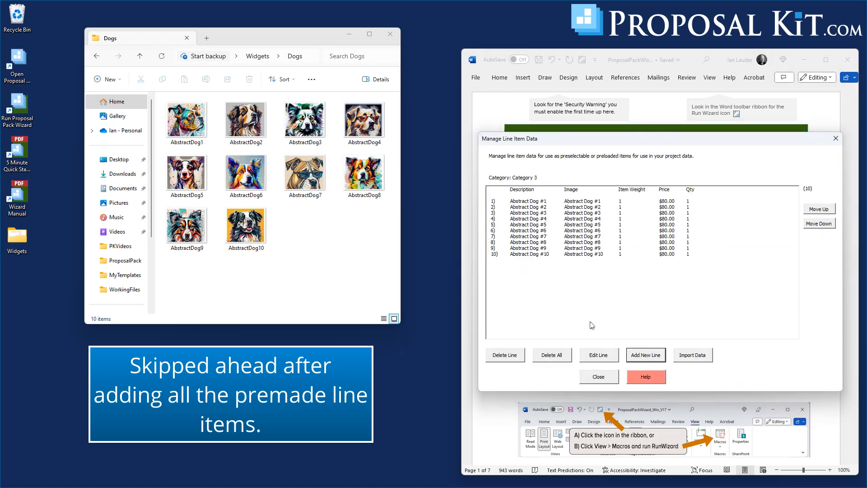
left_click(597, 377)
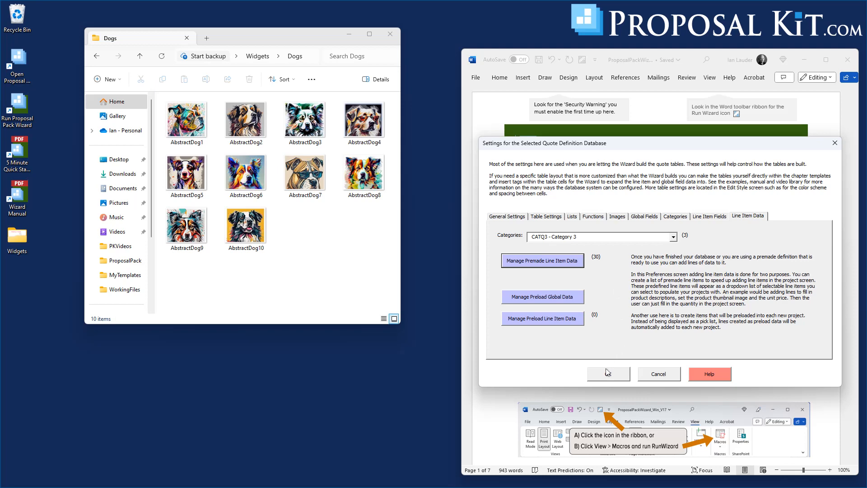
left_click(389, 34)
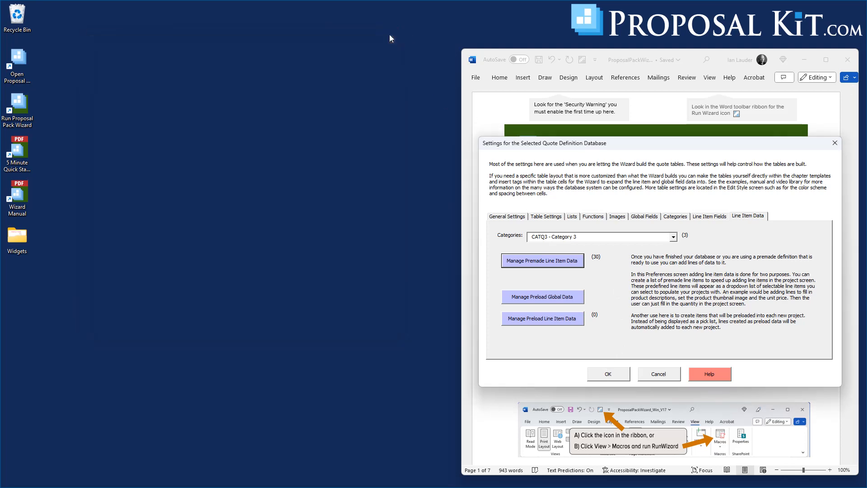
- Save the Image DB definition's settings, and confirm the quote database management and master preferences
left_click(611, 372)
left_click(511, 396)
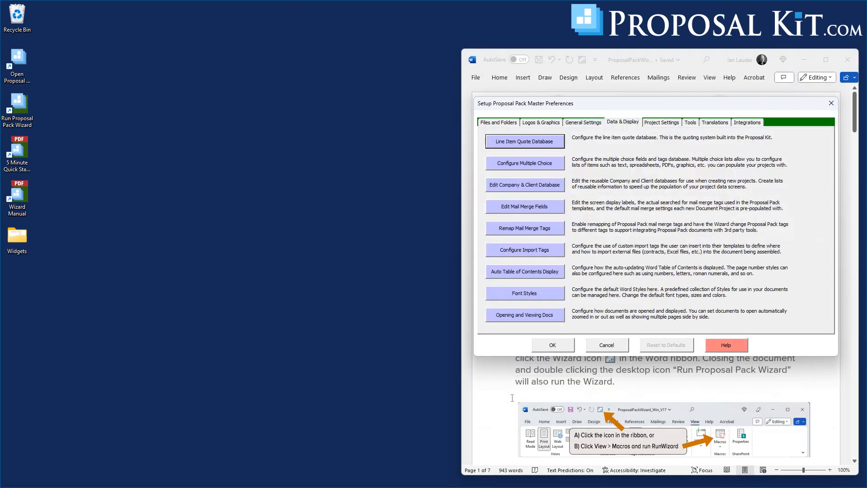
left_click(549, 345)
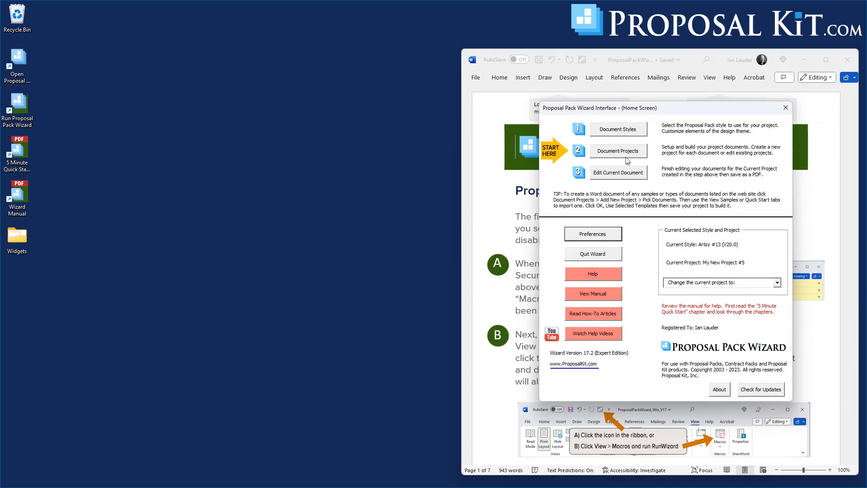
- Add a new document project and save it with its default settings to open its line item quote setup
left_click(620, 156)
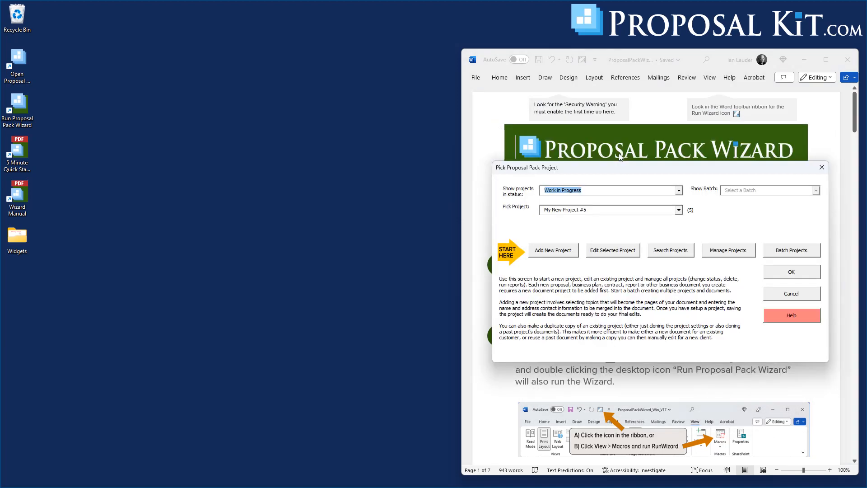
left_click(559, 251)
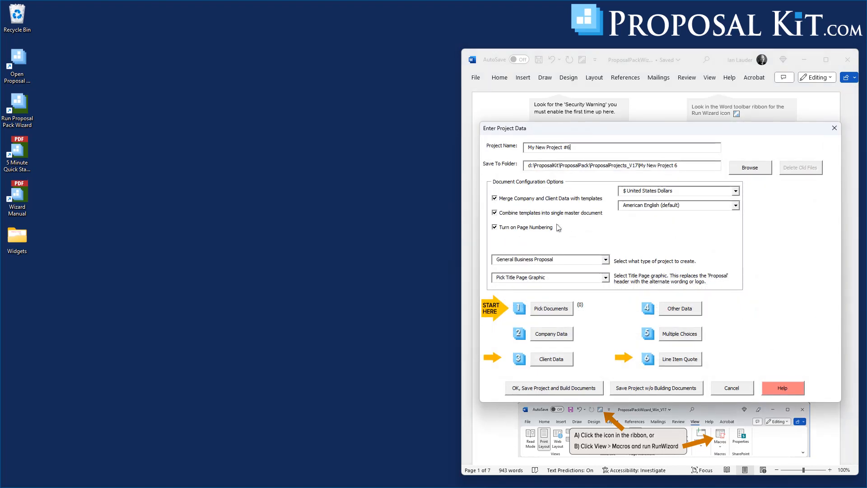
left_click(684, 360)
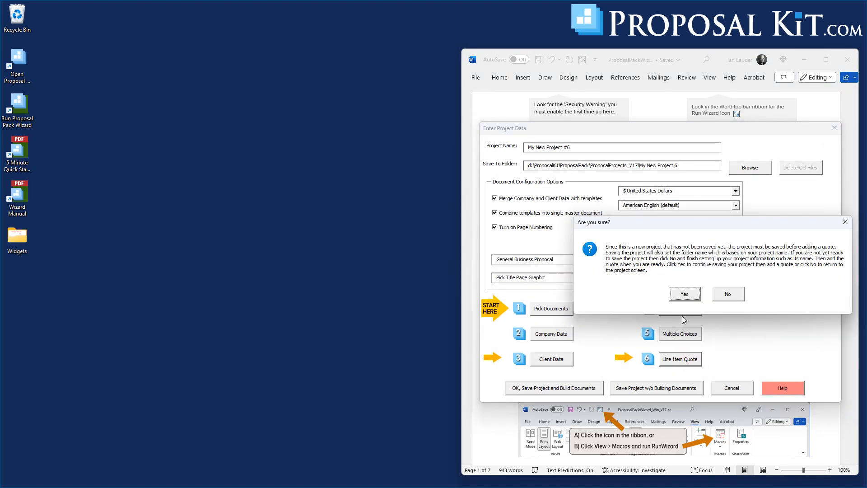
left_click(682, 296)
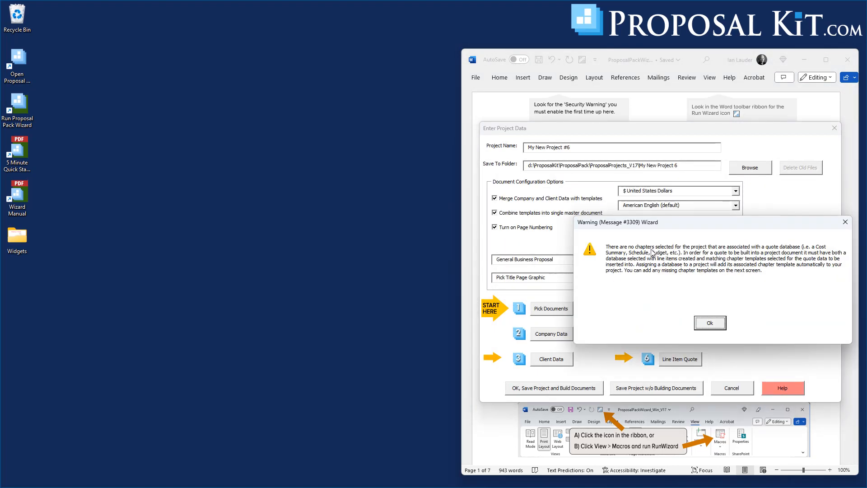
left_click(698, 320)
- Associate the Image DB database with the project's quote and open its line item and global data
left_click(613, 199)
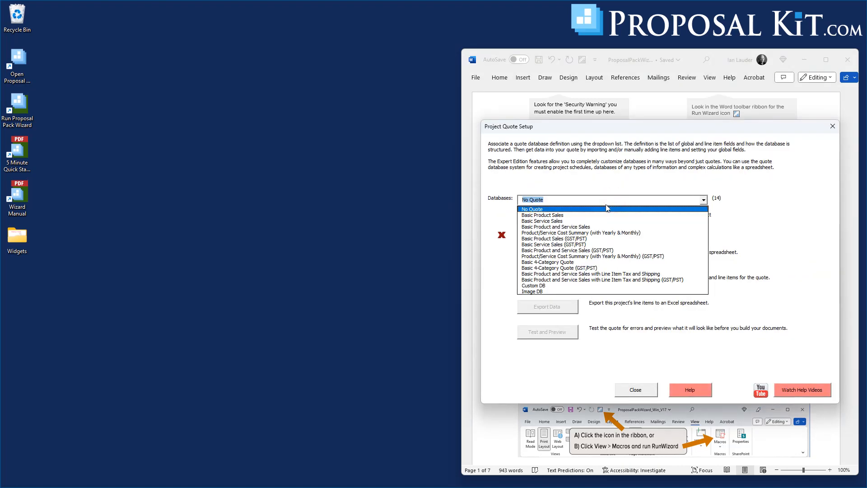
left_click(533, 292)
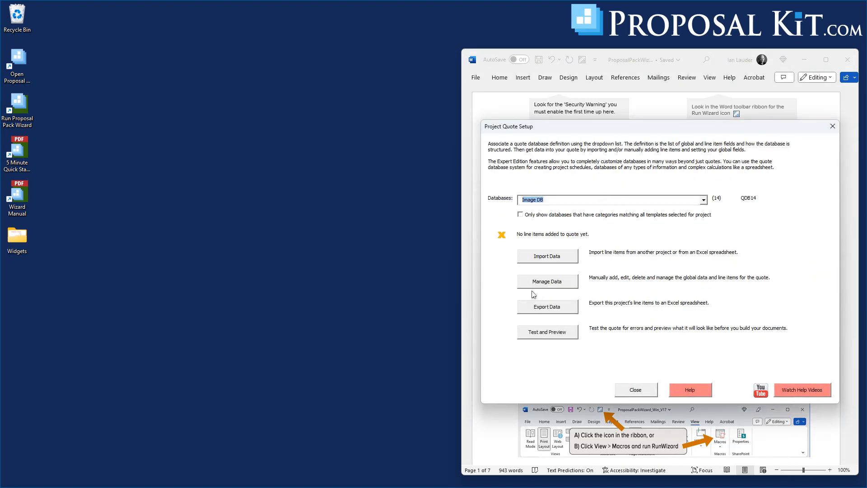
left_click(556, 283)
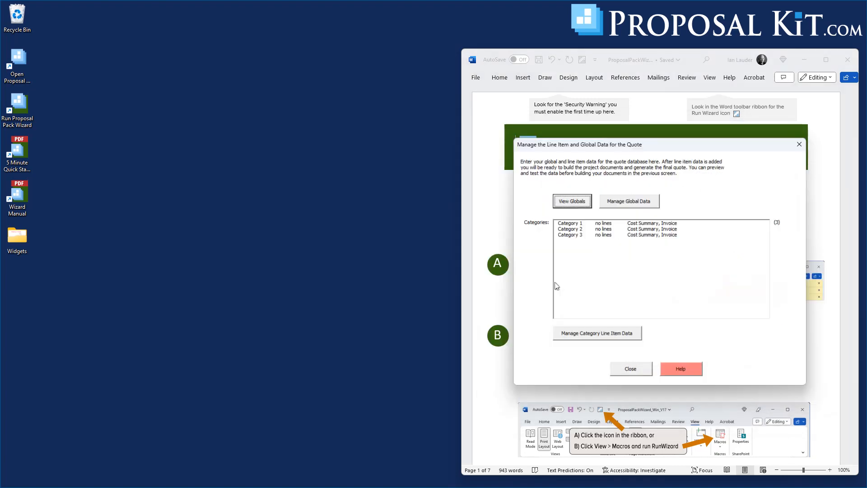
- Add the premade row Abstract Art #2 as a line item in Category 1, keeping its preset values
left_click(569, 224)
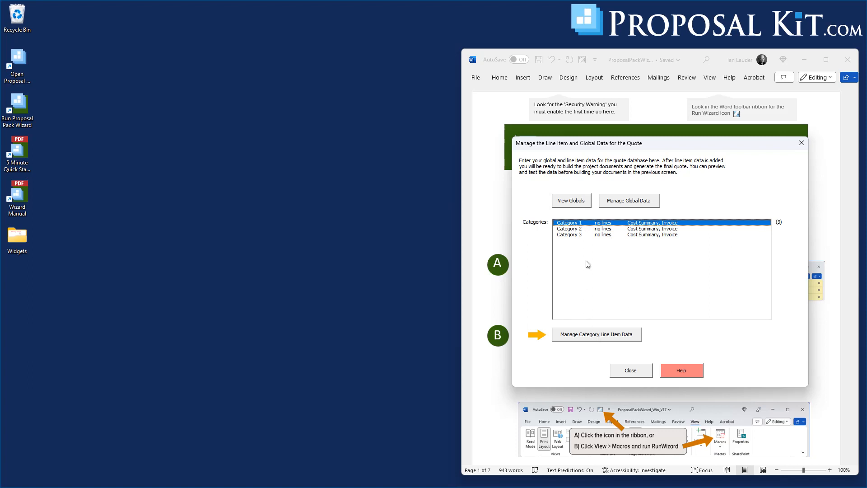
left_click(593, 336)
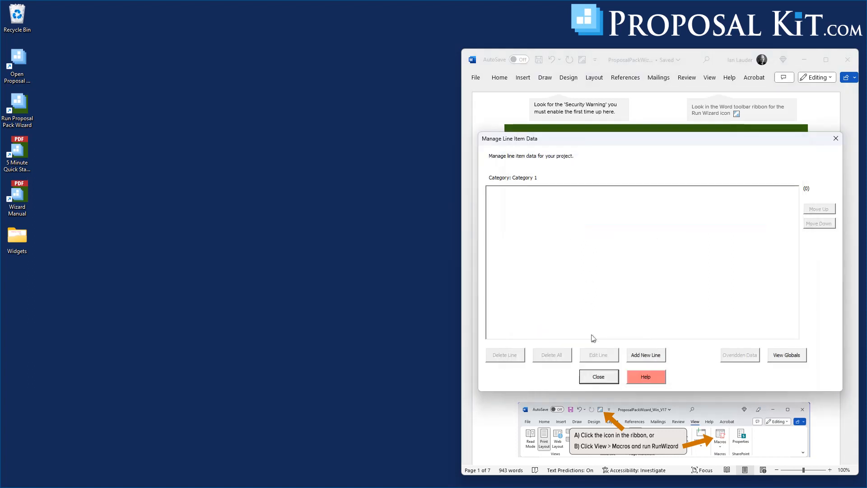
left_click(657, 354)
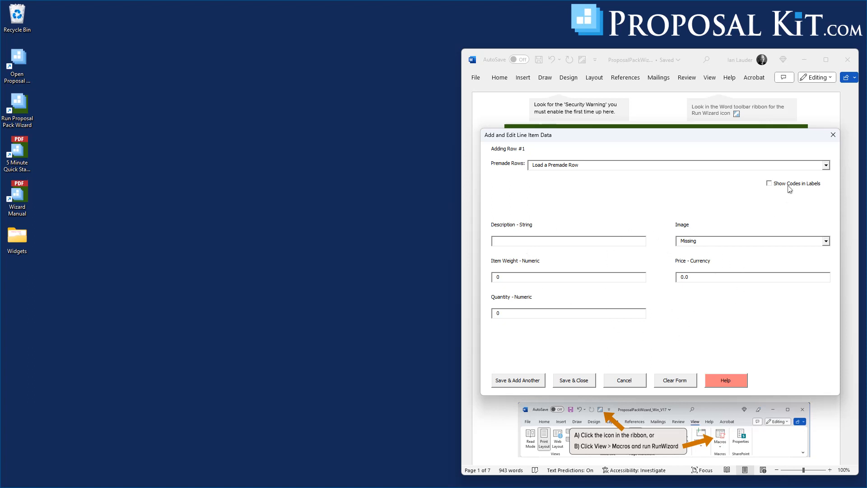
left_click(826, 165)
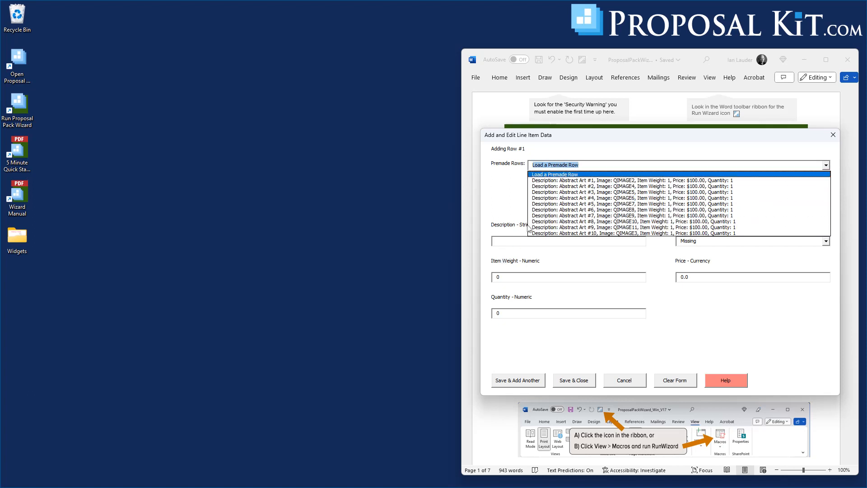
left_click(583, 190)
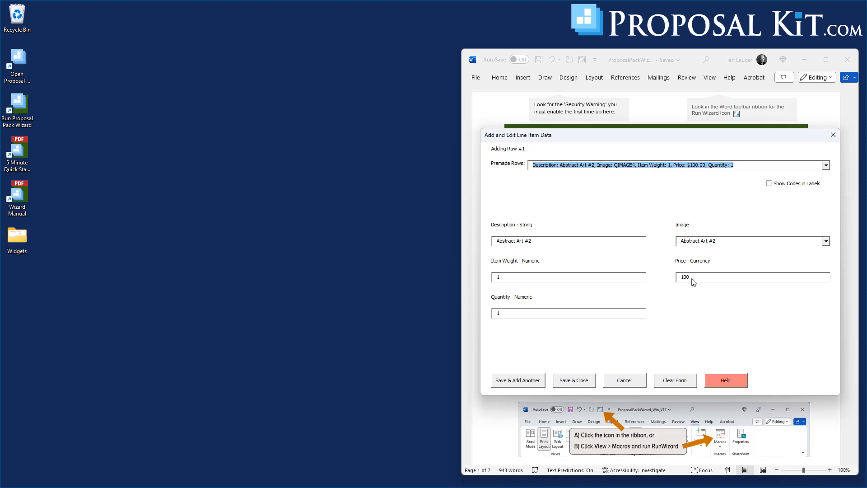
left_click(522, 380)
- Add the premade row Abstract Art #6 to Category 1 with quantity 5
left_click(552, 165)
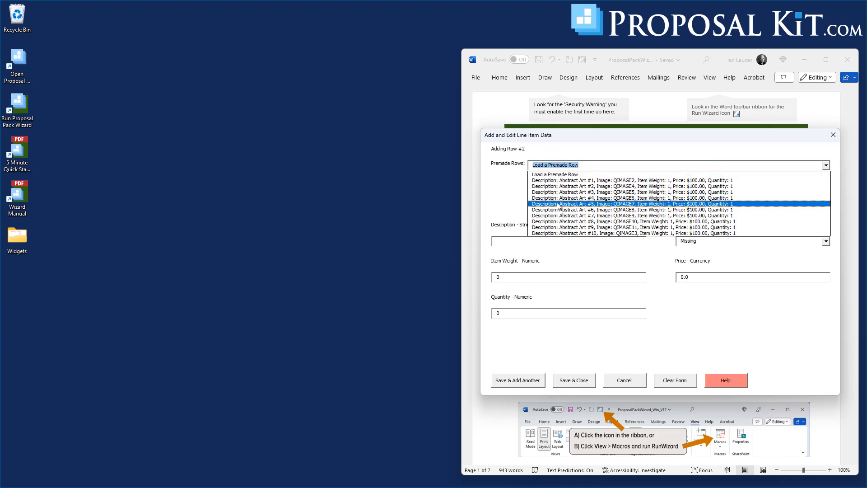
left_click(560, 210)
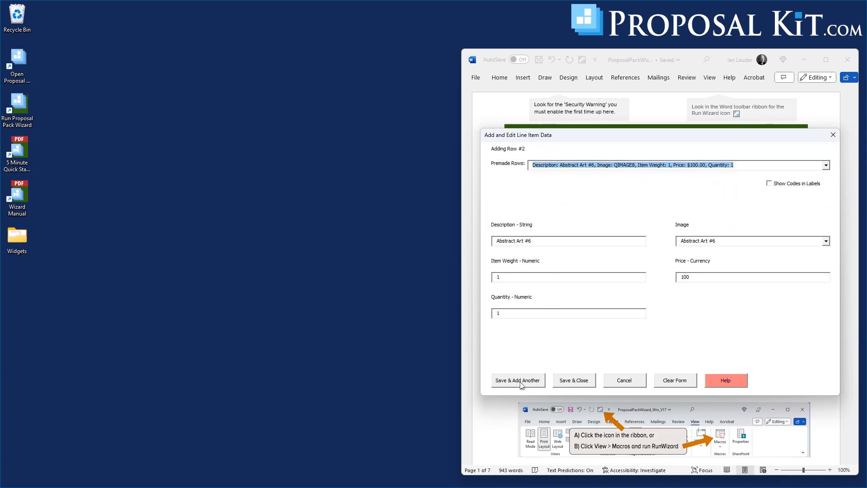
double_click(502, 313)
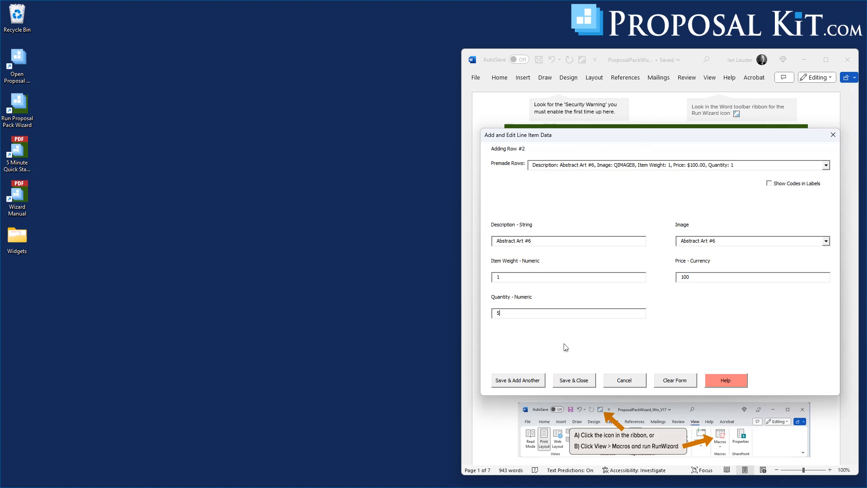
left_click(513, 383)
- Add the premade row Abstract Art #9 with quantity 3 and close Category 1's line items
left_click(586, 165)
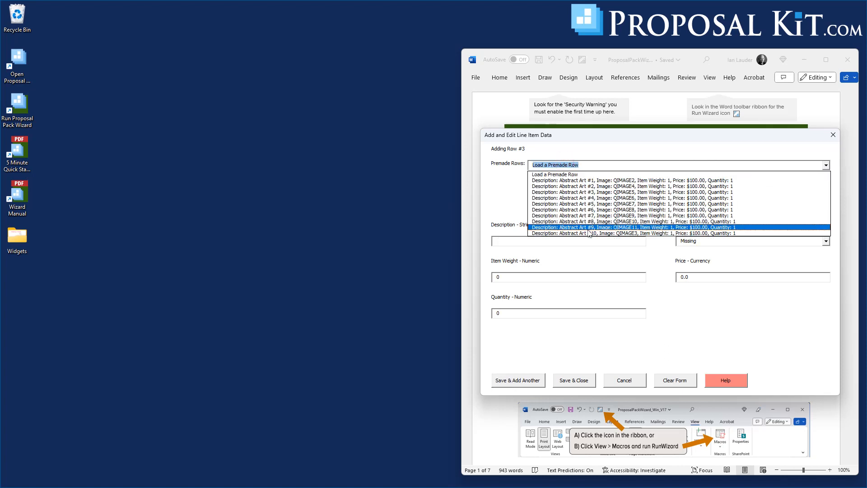
left_click(589, 229)
left_click_drag(507, 312, 476, 316)
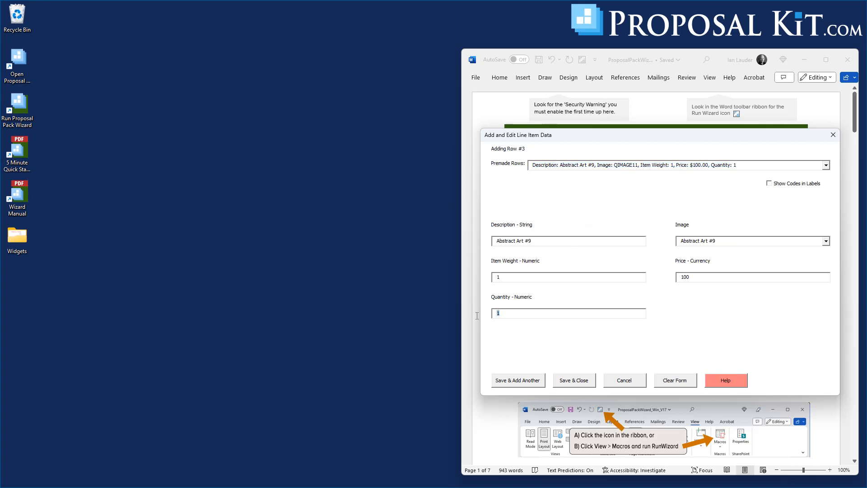
type("3")
left_click(570, 380)
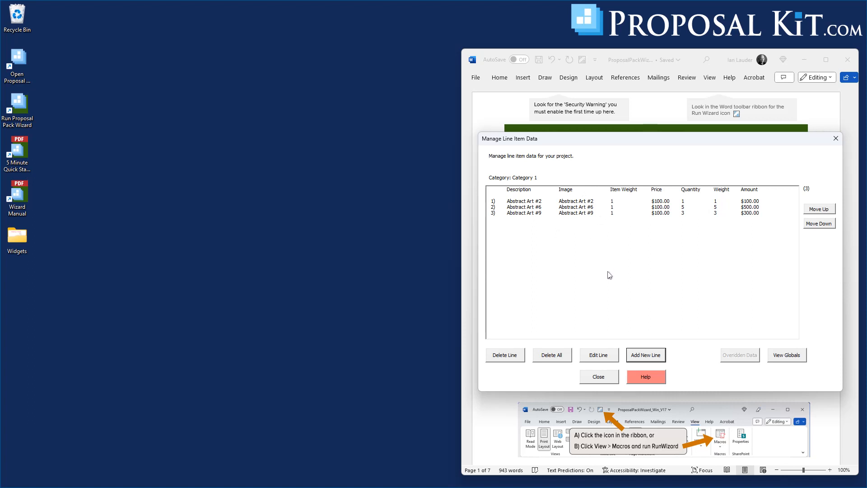
left_click(596, 379)
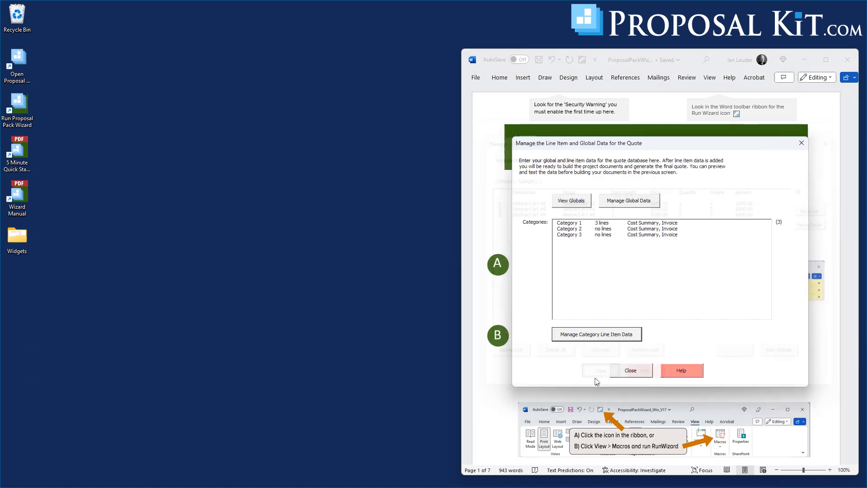
- Add the premade row Abstract Cat #1 to Category 2 with quantity 10
left_click(572, 229)
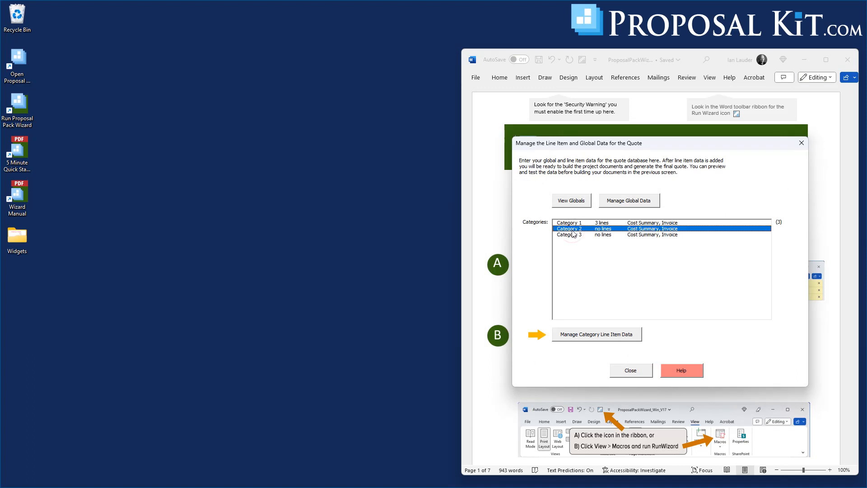
left_click(596, 337)
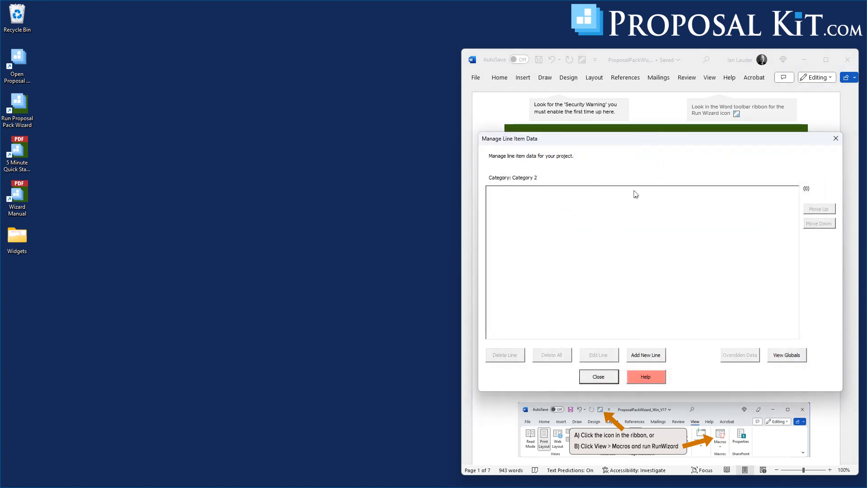
left_click(649, 355)
left_click(565, 165)
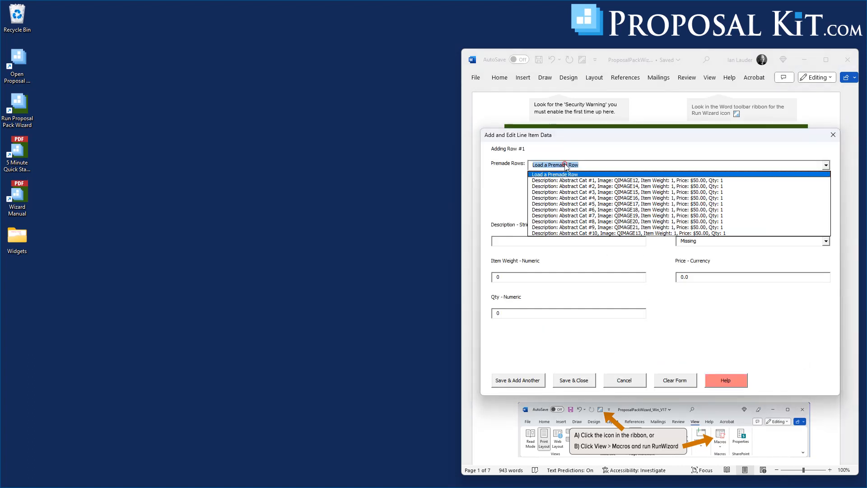
left_click(553, 180)
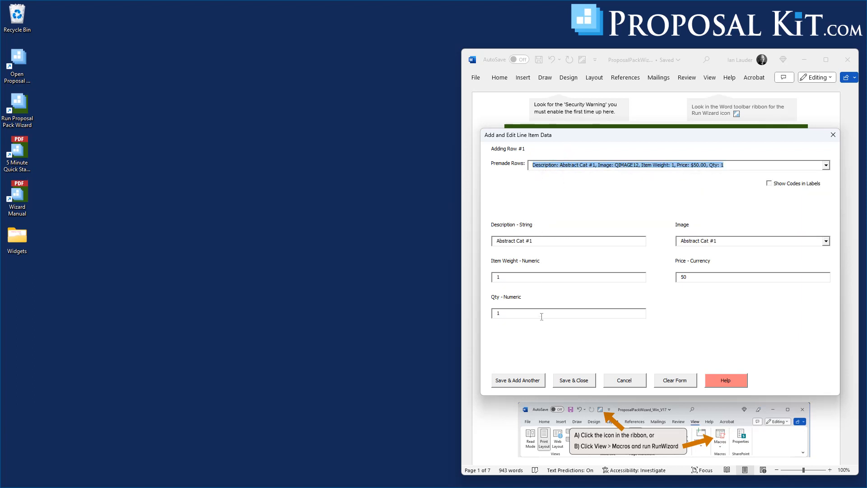
left_click(506, 310)
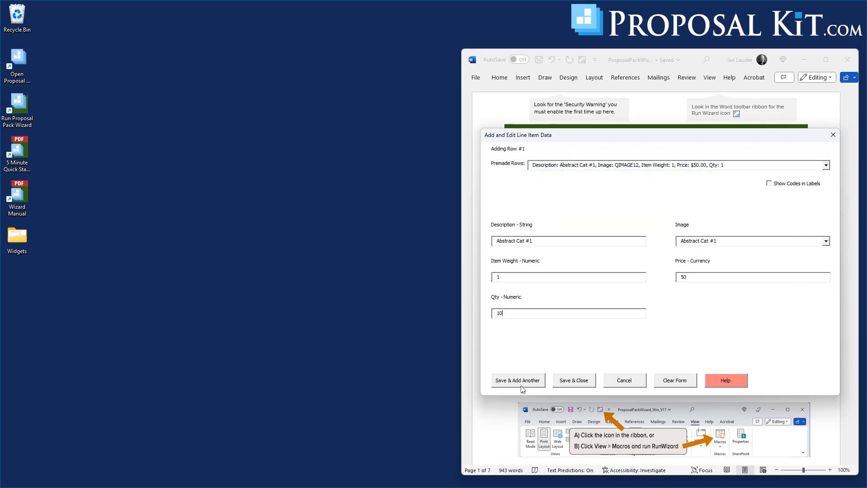
type("0")
left_click(521, 384)
- Add the premade row Abstract Cat #6 to Category 2 with quantity 5
left_click(565, 167)
left_click(570, 214)
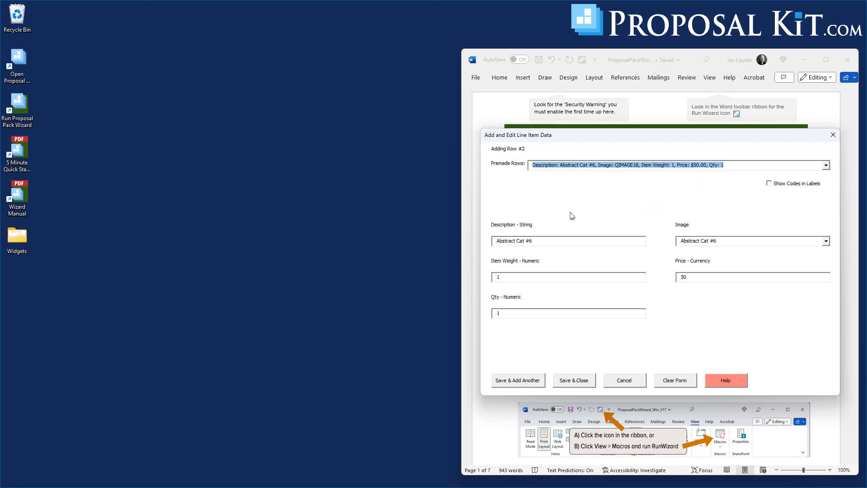
left_click(508, 313)
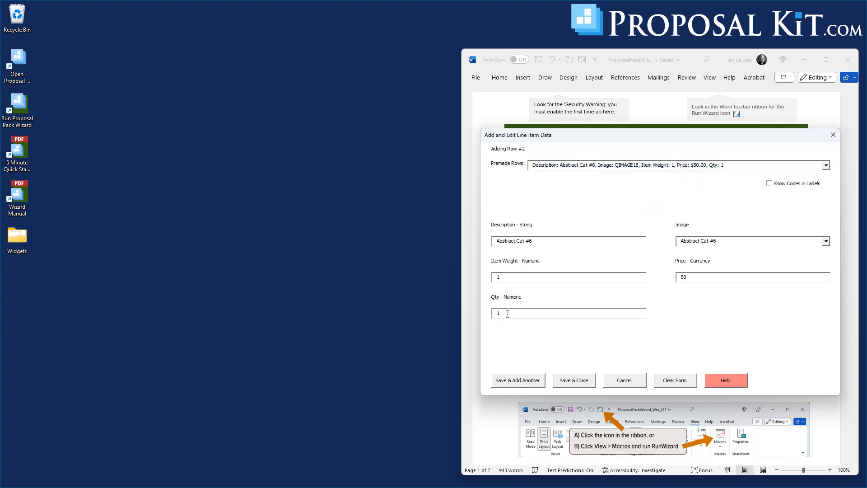
left_click(531, 383)
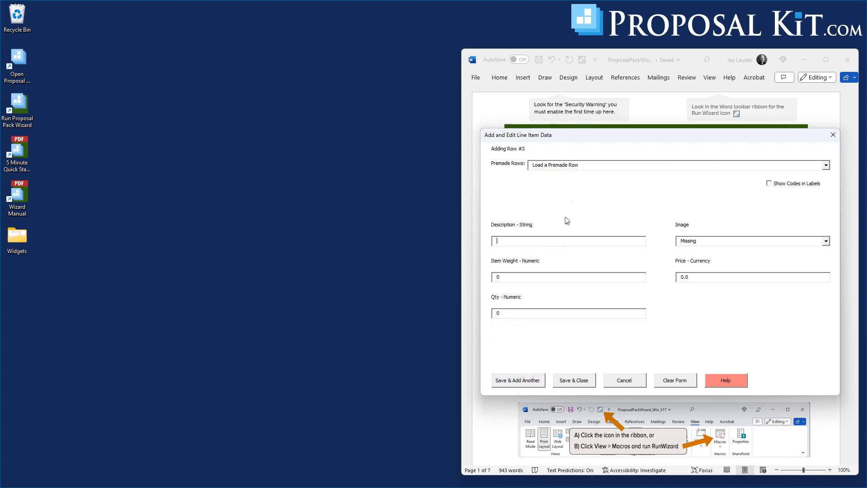
- Add the premade row Abstract Cat #7 with quantity 7 and close Category 2's line items
left_click(570, 165)
left_click(569, 216)
left_click_drag(508, 313, 492, 314)
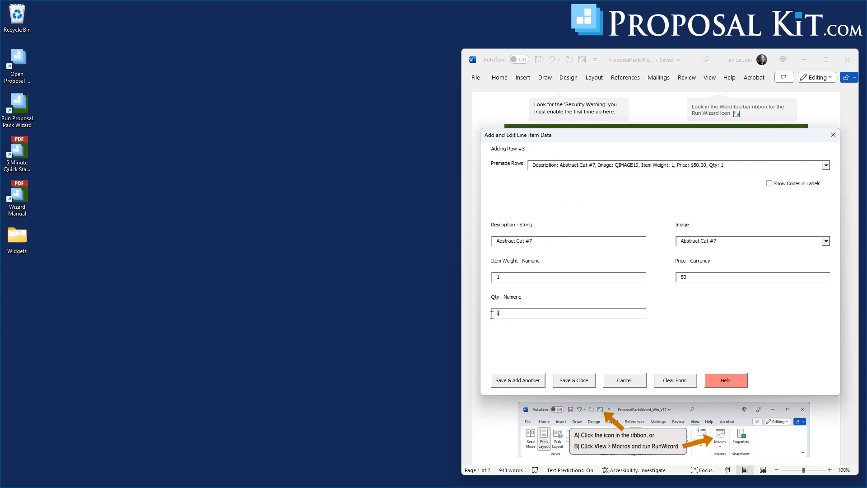
left_click(569, 380)
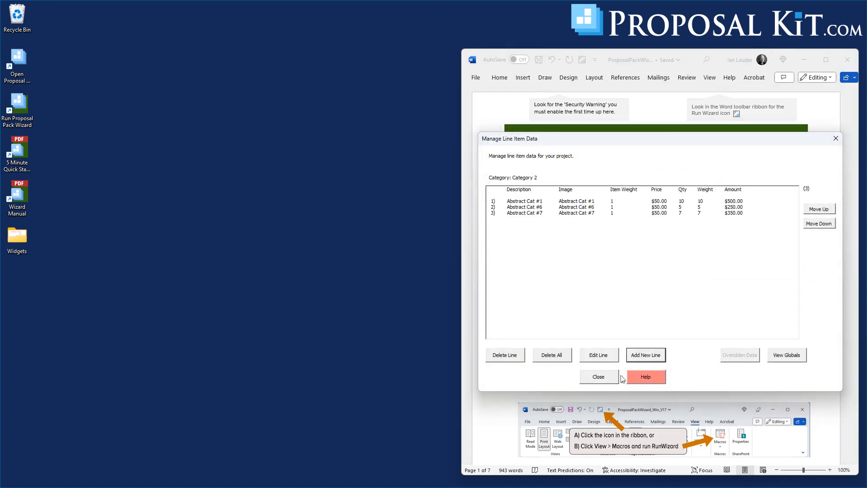
left_click(598, 377)
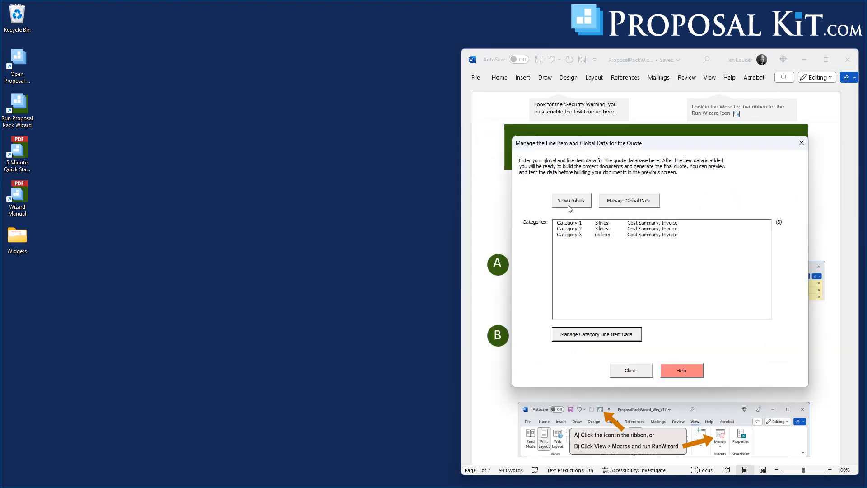
- Add the premade row Abstract Dog #3 to Category 3 with quantity 6
left_click(595, 234)
left_click(601, 334)
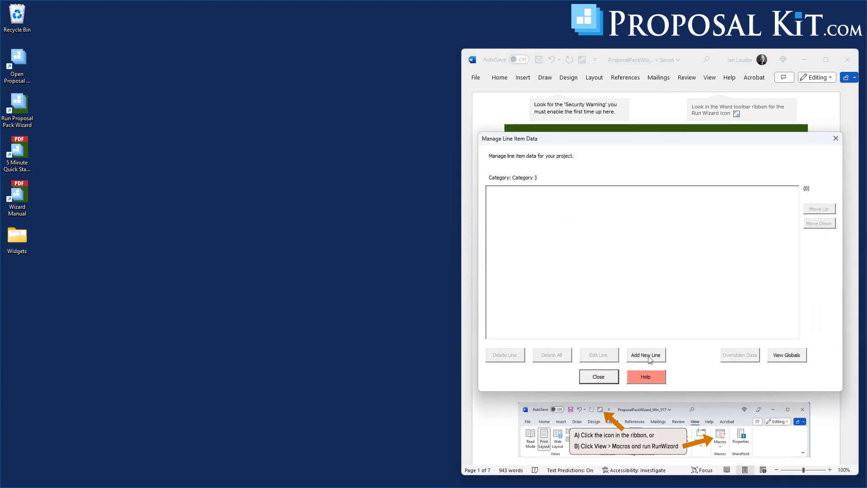
left_click(645, 355)
left_click(552, 165)
left_click(567, 191)
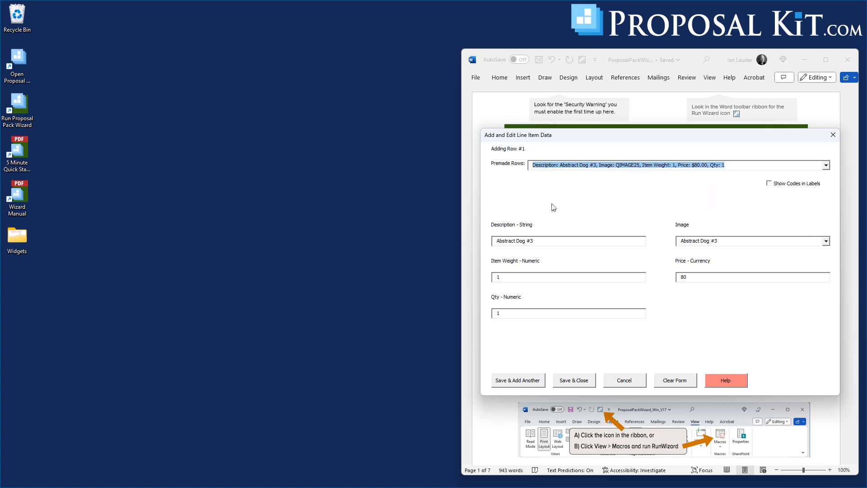
double_click(507, 313)
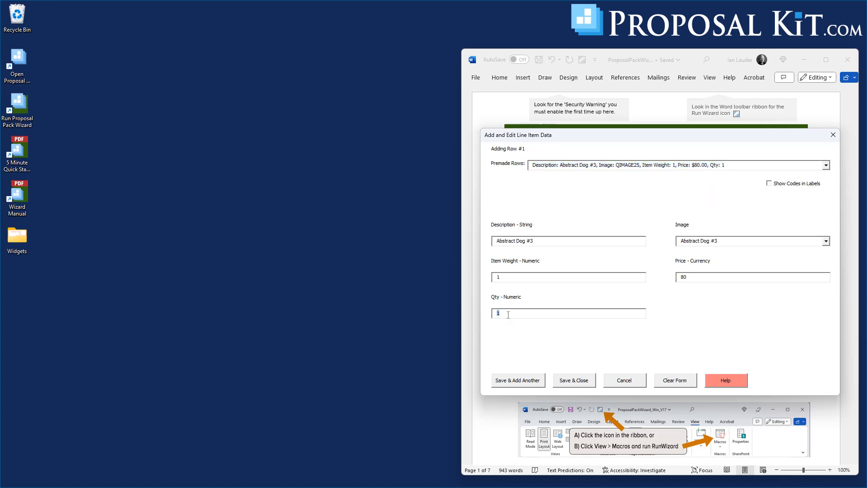
type("6")
left_click(522, 381)
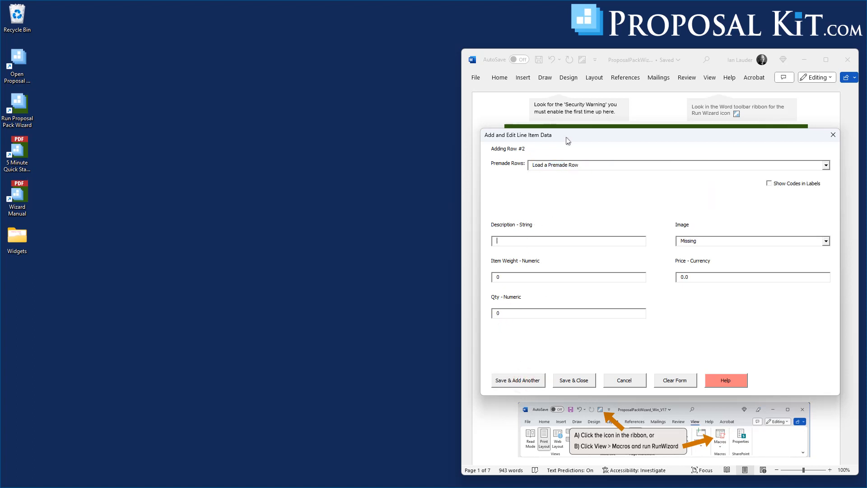
- Add the premade row Abstract Dog #7 to Category 3 with quantity 5
left_click(568, 166)
left_click(579, 215)
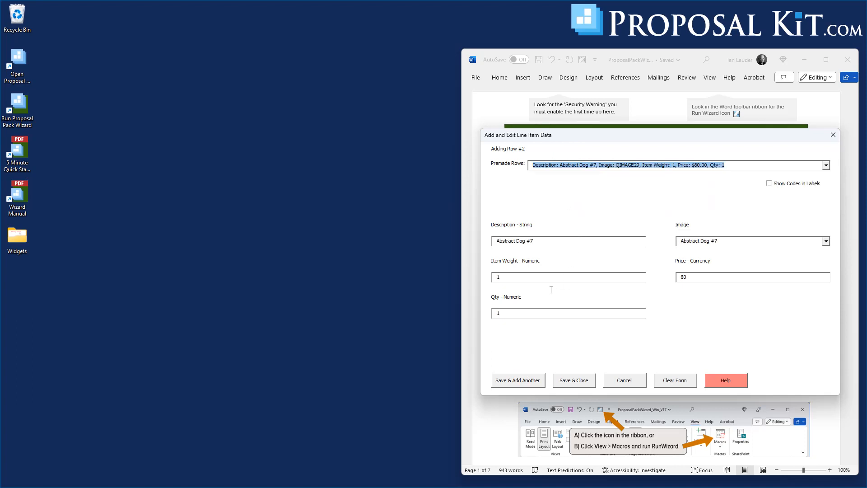
double_click(516, 311)
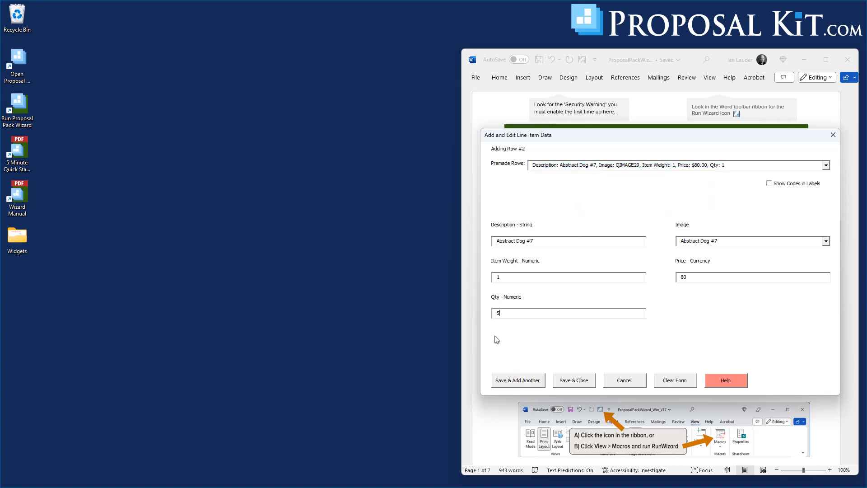
left_click(517, 381)
- Add the premade row Abstract Dog #8 with quantity 10 and close Category 3's line items
left_click(597, 167)
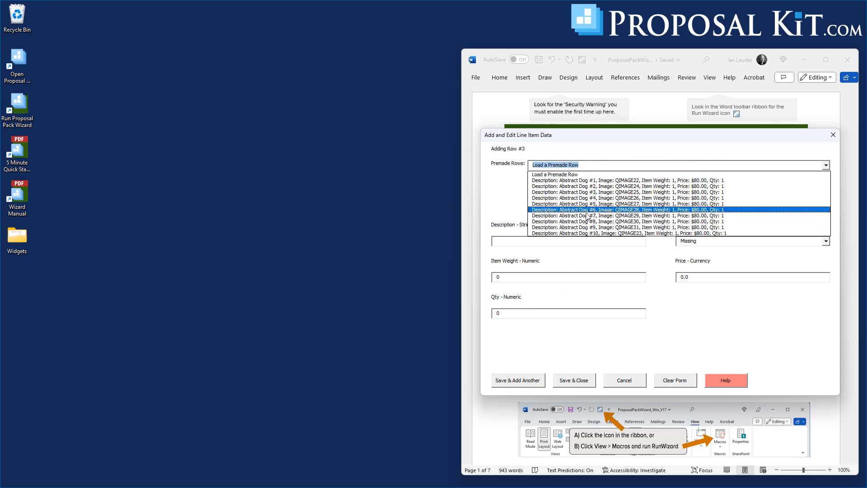
left_click(590, 221)
left_click(503, 312)
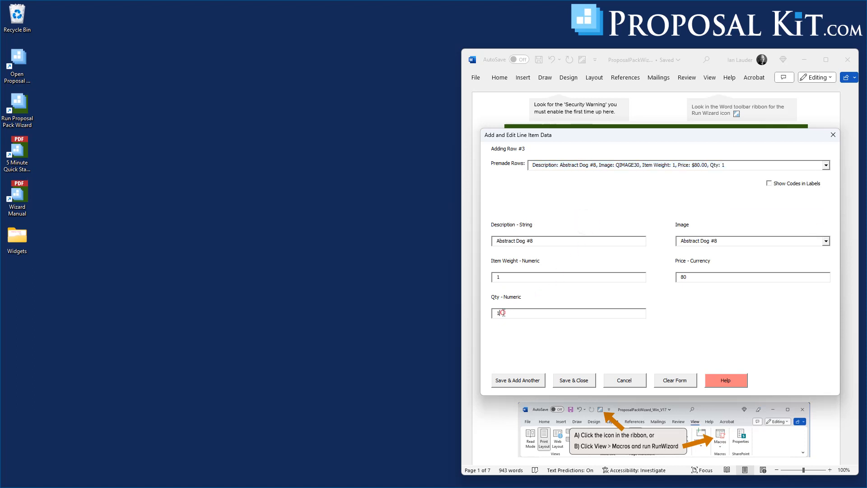
left_click(575, 381)
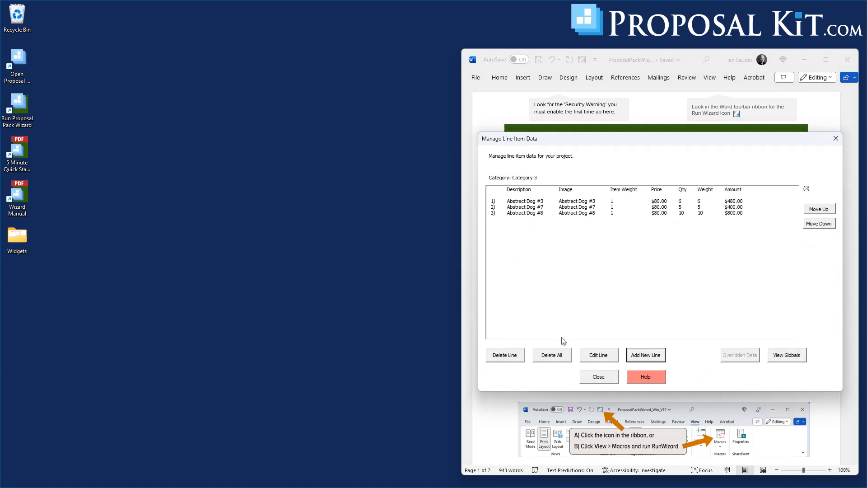
left_click(596, 378)
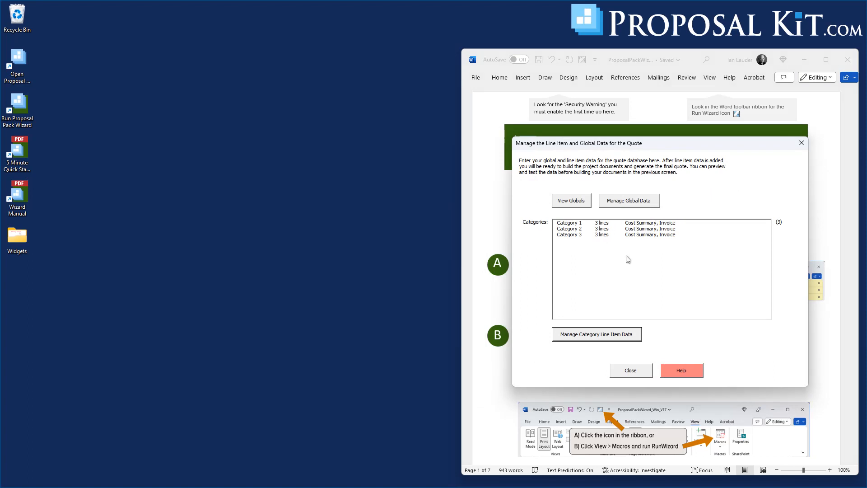
- Set the quote's global discount to 40 and review the calculated global values
left_click(626, 199)
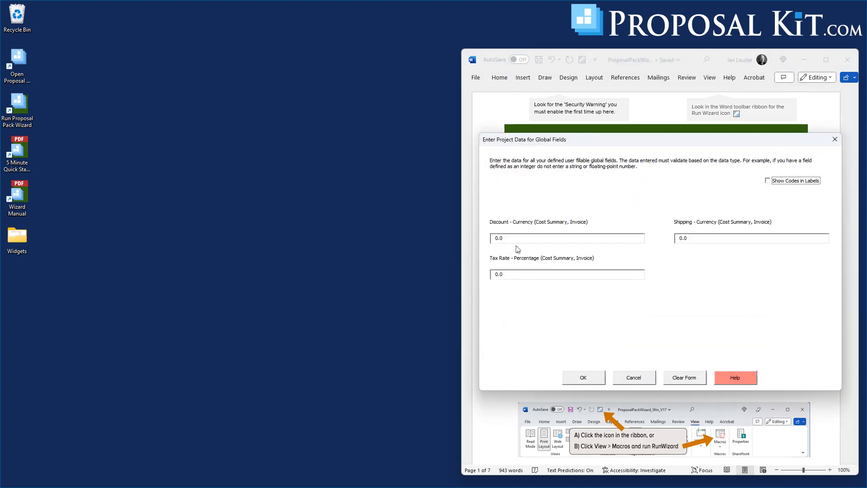
double_click(496, 238)
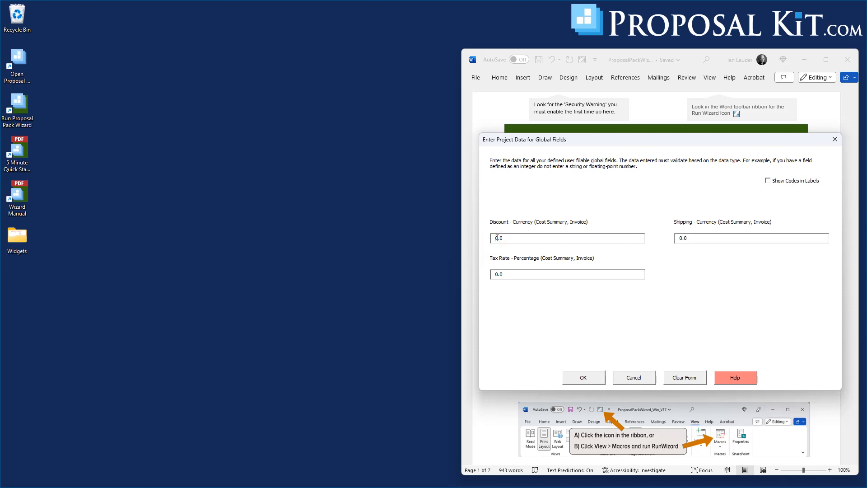
type("40.0")
left_click(596, 378)
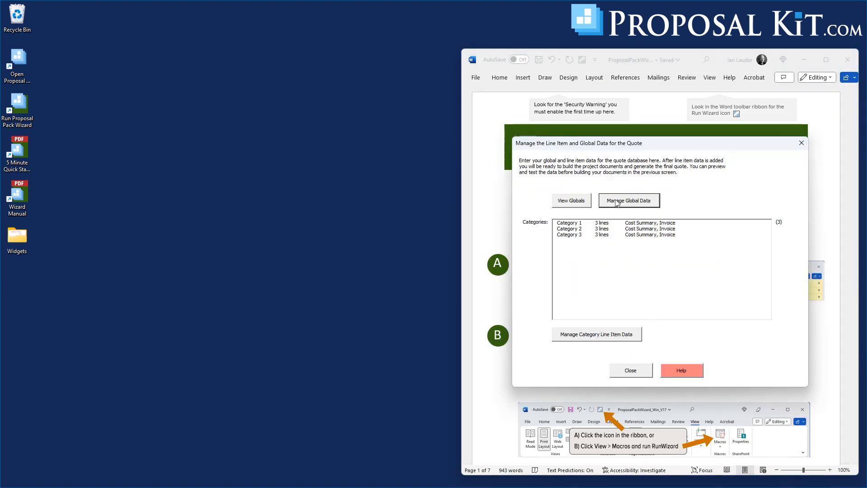
left_click(580, 203)
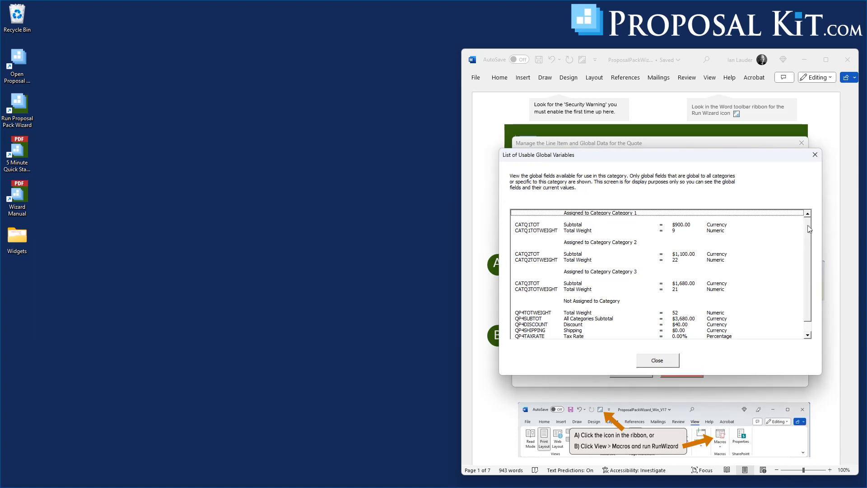
scroll(808, 229, "down", 1)
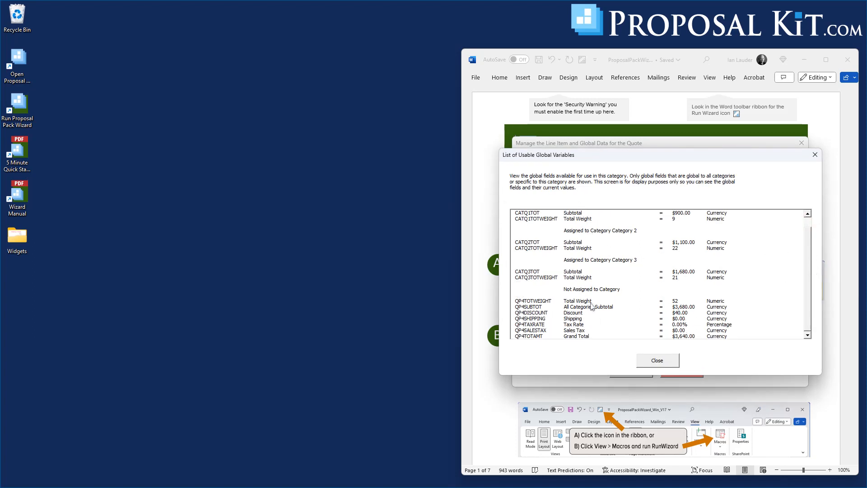
left_click(657, 361)
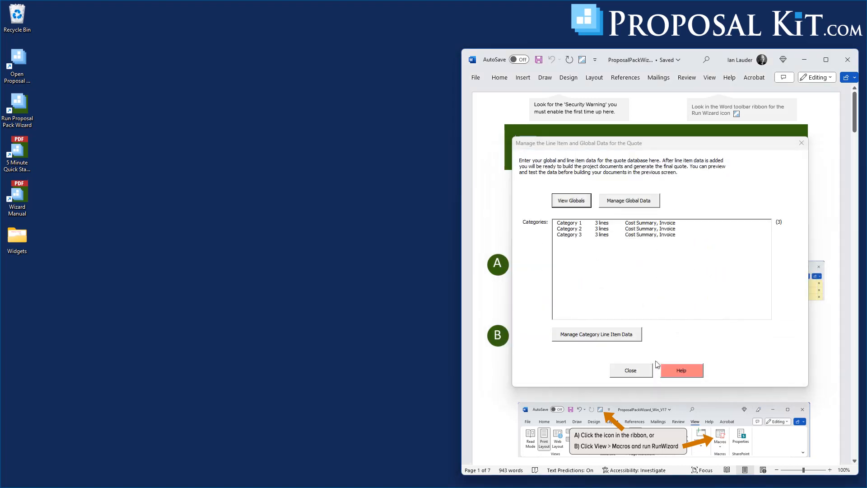
- Set the quote's global shipping to 75 and tax rate to 6 percent, and finish managing the quote data
left_click(621, 201)
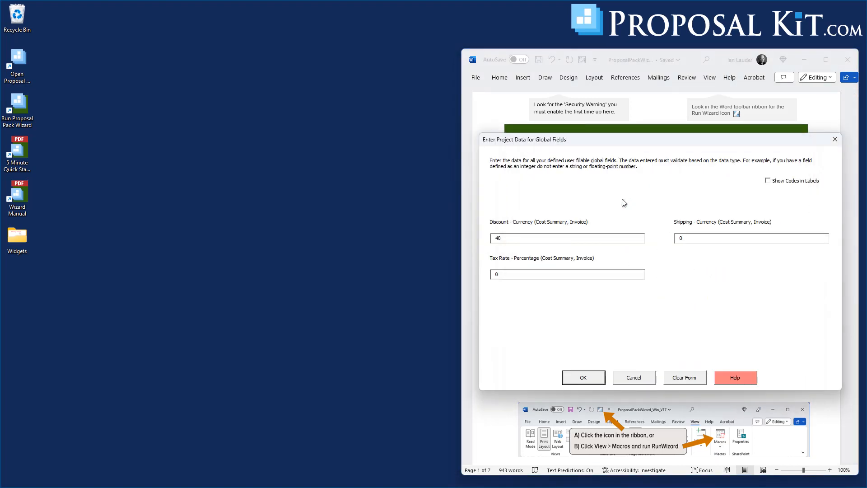
left_click(676, 240)
left_click(495, 275)
left_click(585, 378)
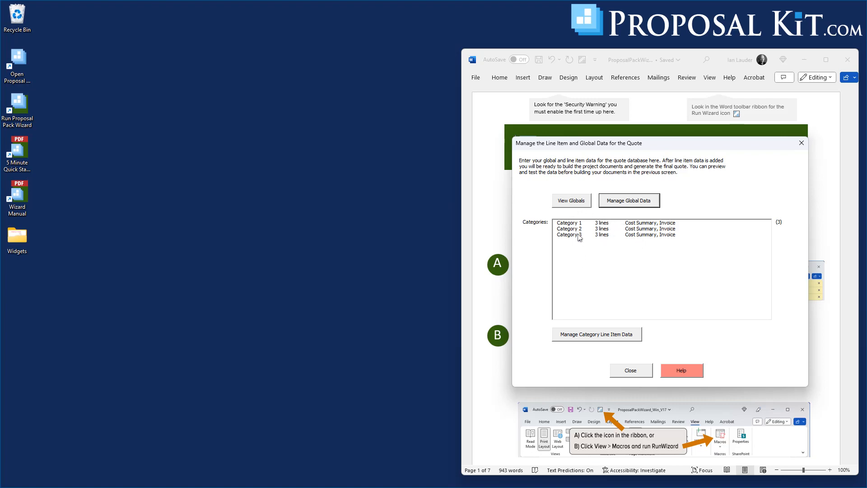
left_click(626, 377)
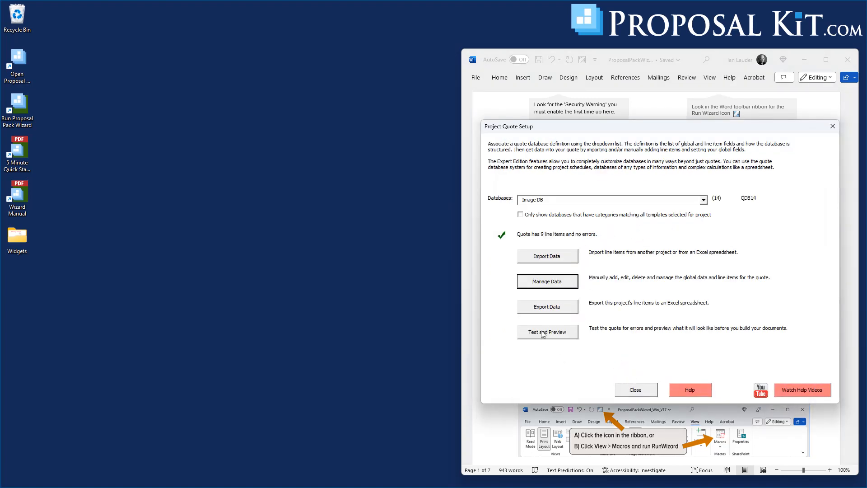
- Generate a preview version of the project's quote
left_click(543, 333)
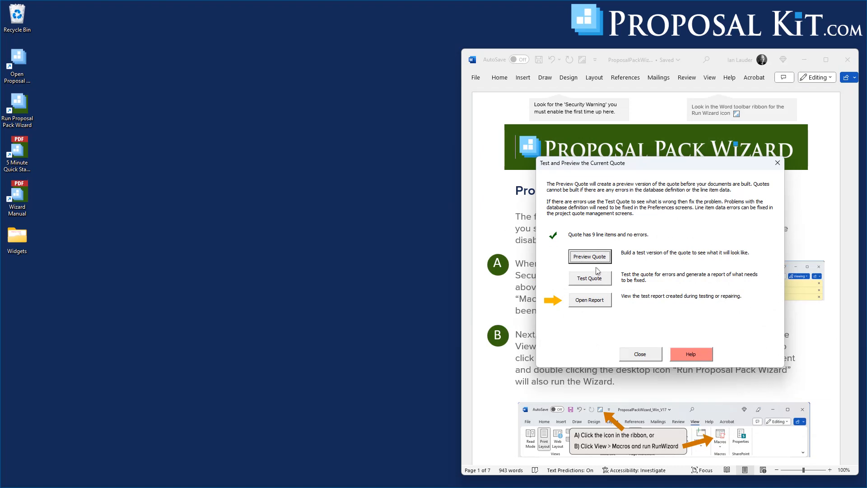
left_click(585, 259)
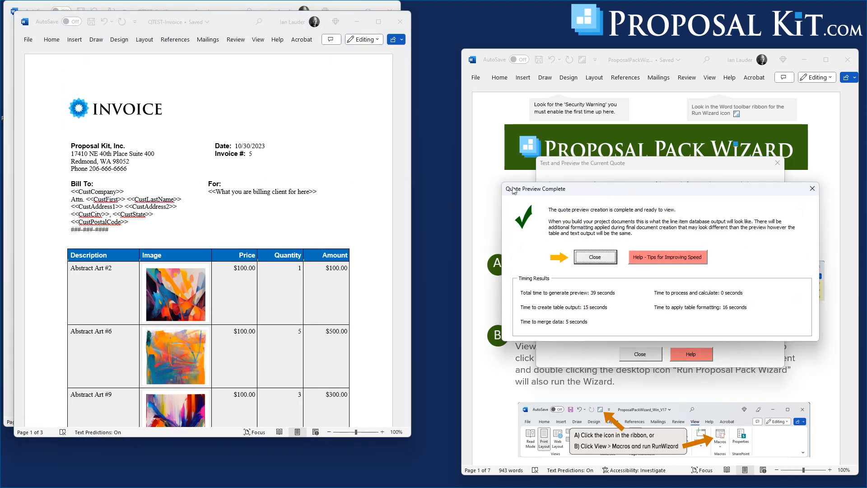
left_click(603, 256)
- Examine the line items, images and totals in the preview invoice and cost summary, and close them and the quote setup
left_click_drag(239, 20, 655, 31)
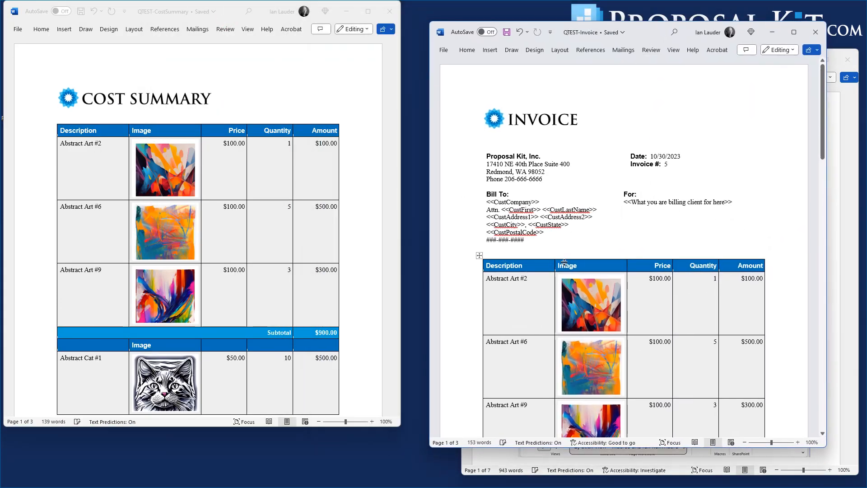
scroll(632, 201, "down", 3)
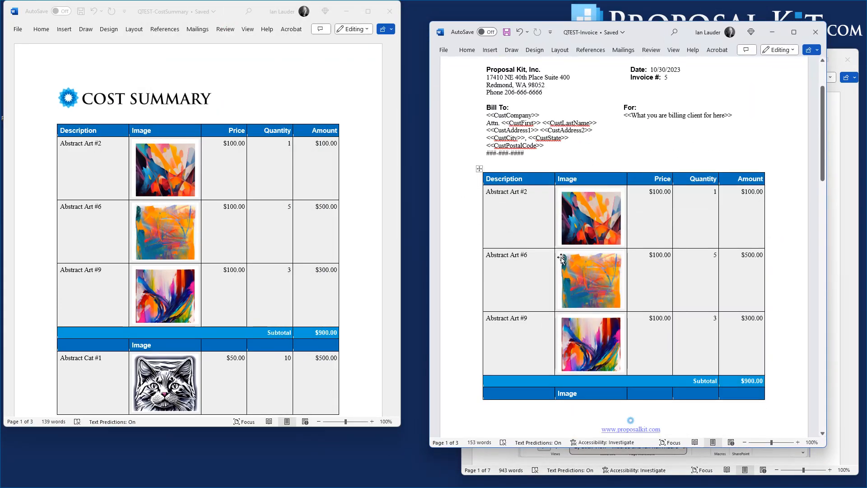
scroll(656, 263, "down", 20)
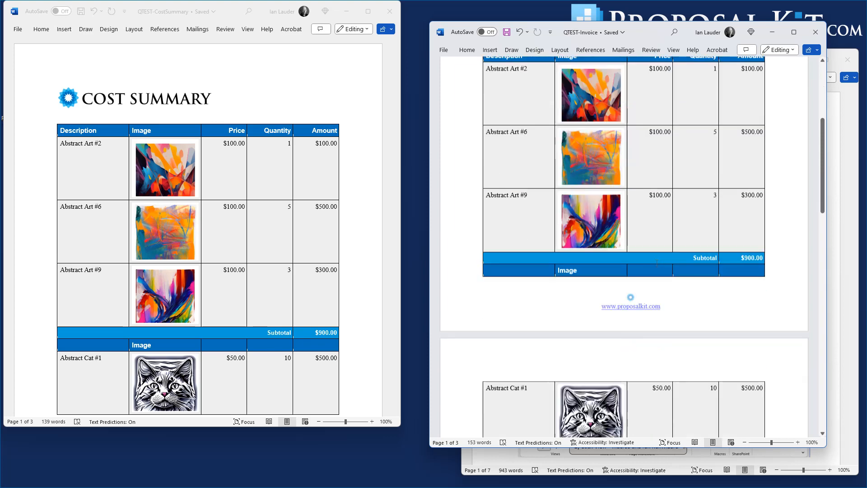
scroll(657, 262, "down", 8)
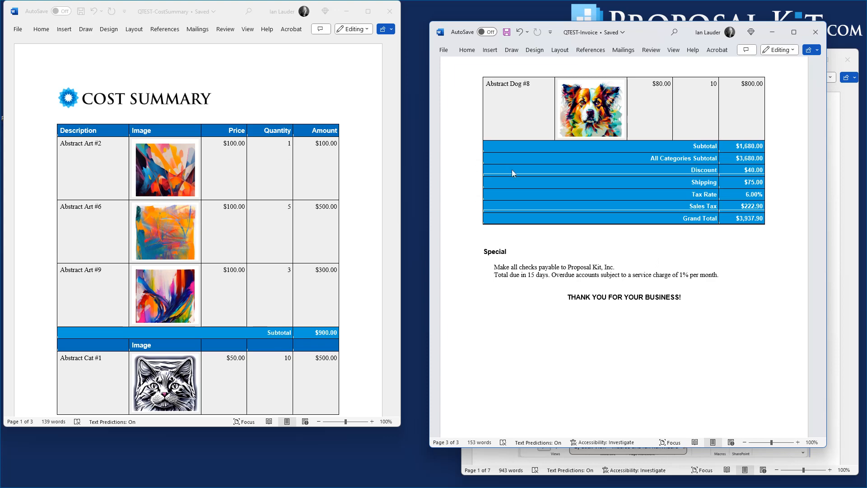
scroll(728, 308, "up", 5)
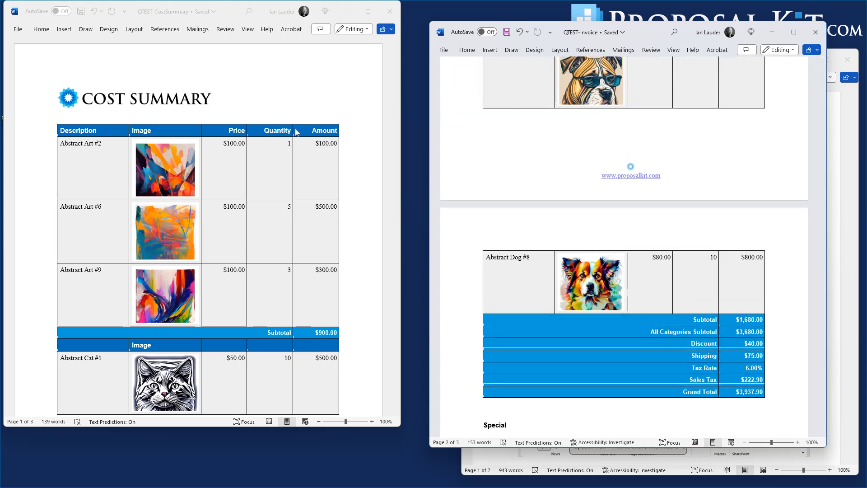
scroll(296, 132, "down", 12)
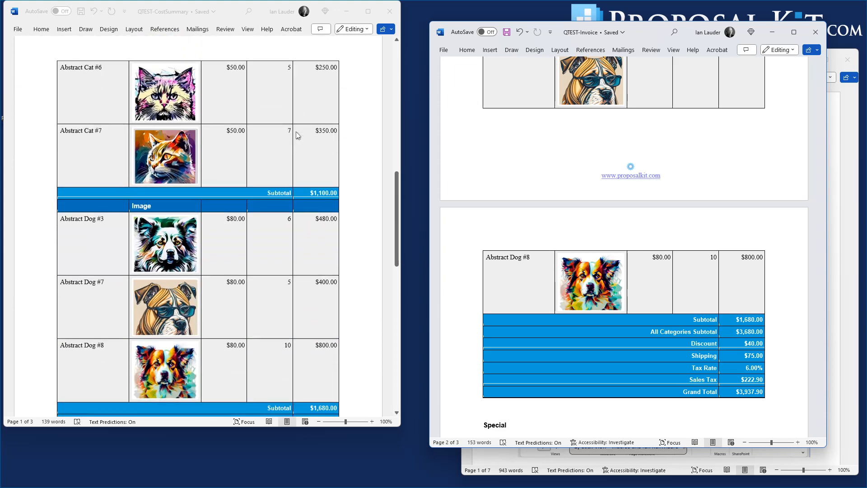
scroll(296, 131, "down", 3)
scroll(363, 215, "up", 4)
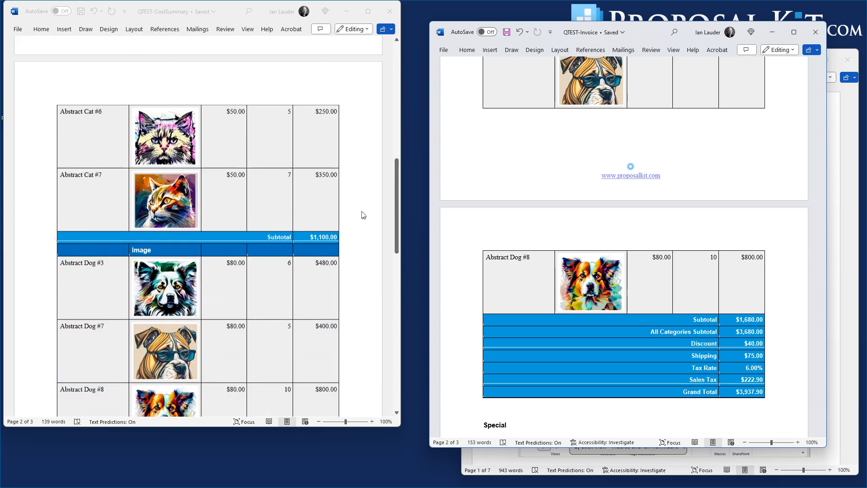
scroll(363, 215, "up", 10)
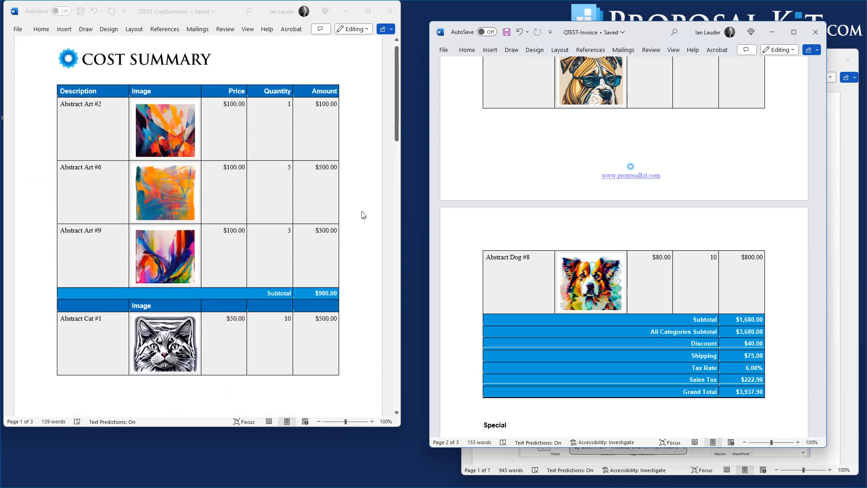
scroll(363, 215, "up", 2)
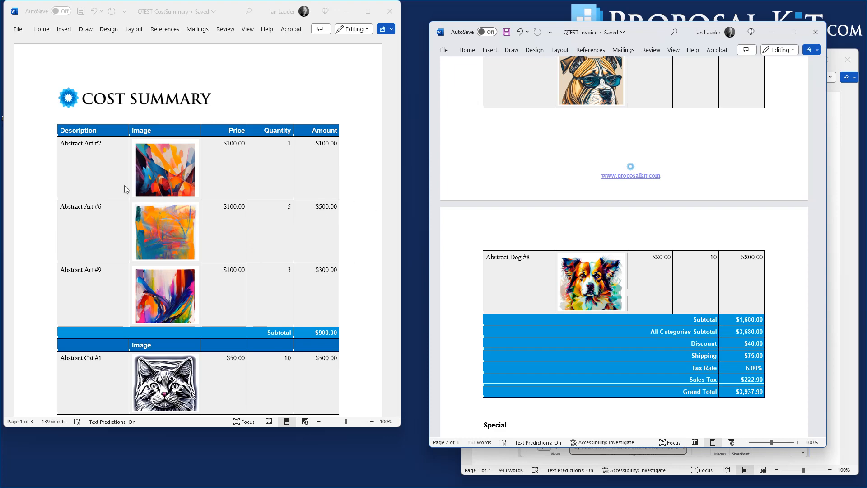
left_click(390, 11)
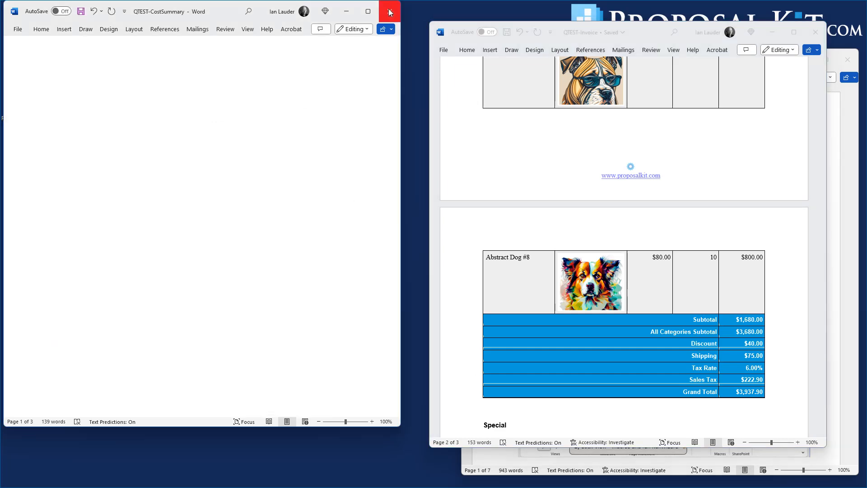
left_click(815, 32)
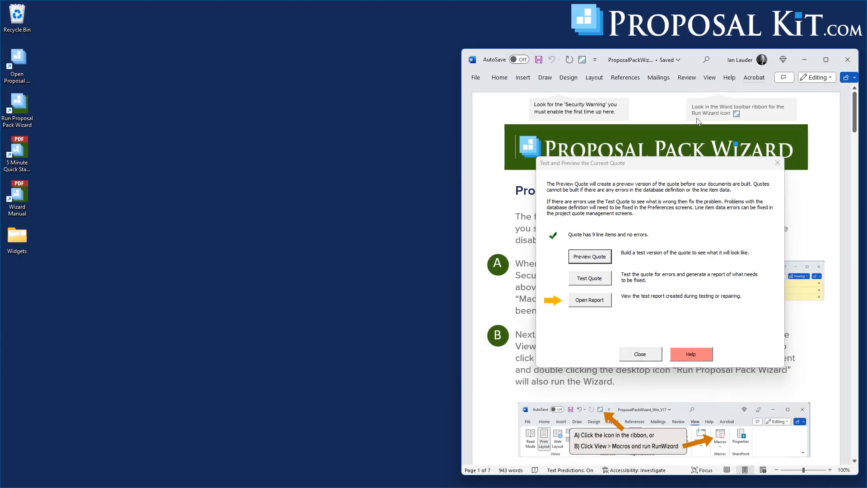
left_click(641, 354)
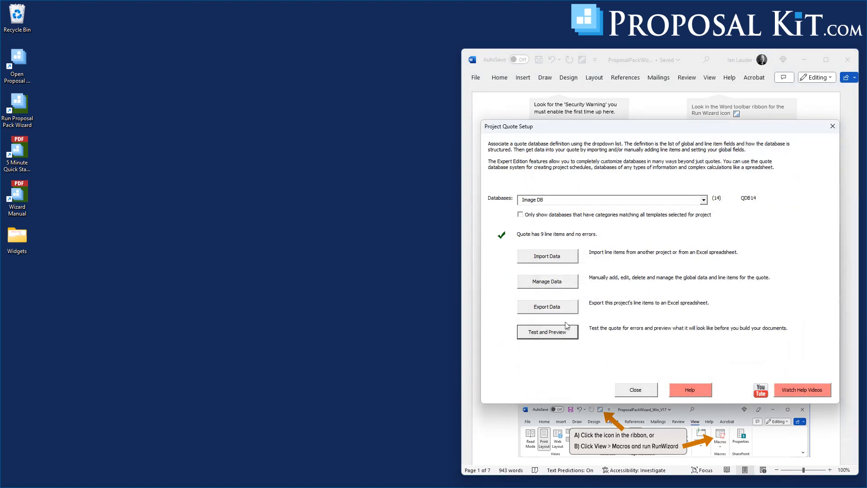
left_click(636, 391)
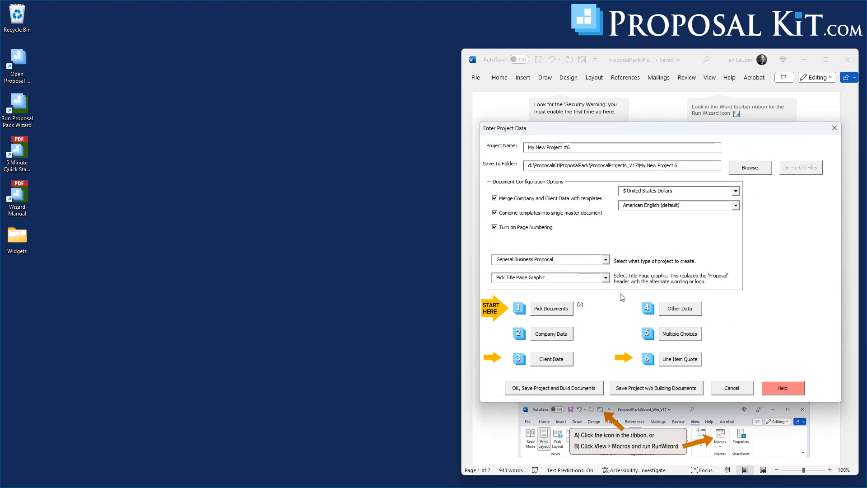
- Add the Cover Letter, Back Page, Title Page and Introduction templates to the project, and save it and build its documents
left_click(550, 310)
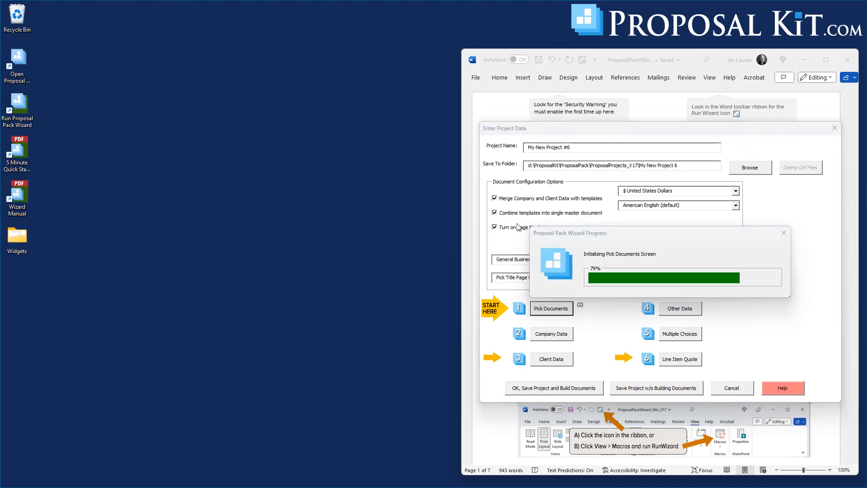
left_click(504, 199)
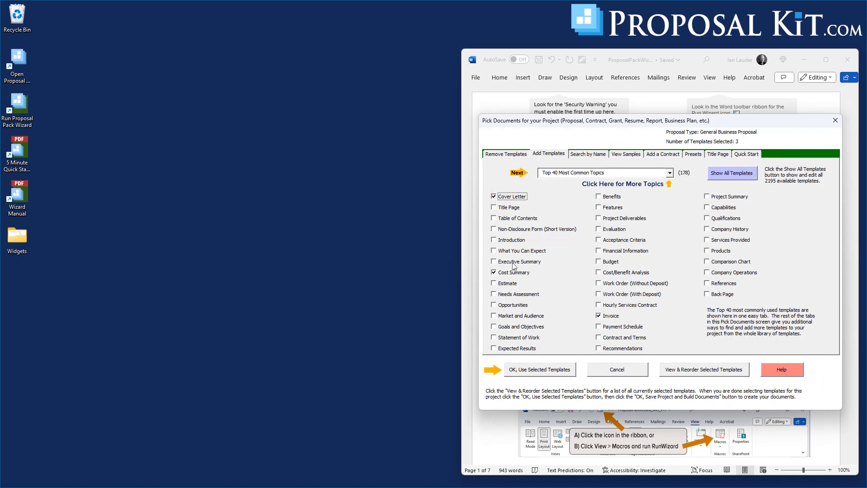
left_click(725, 297)
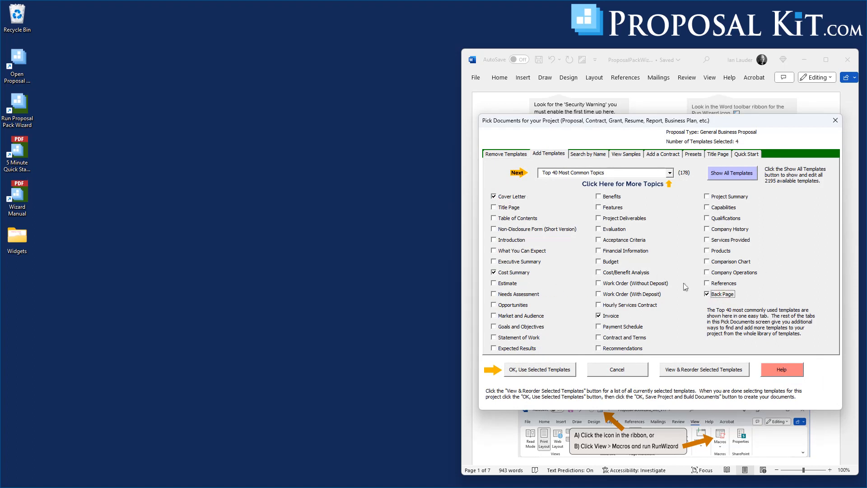
left_click(512, 210)
left_click(503, 243)
left_click(532, 371)
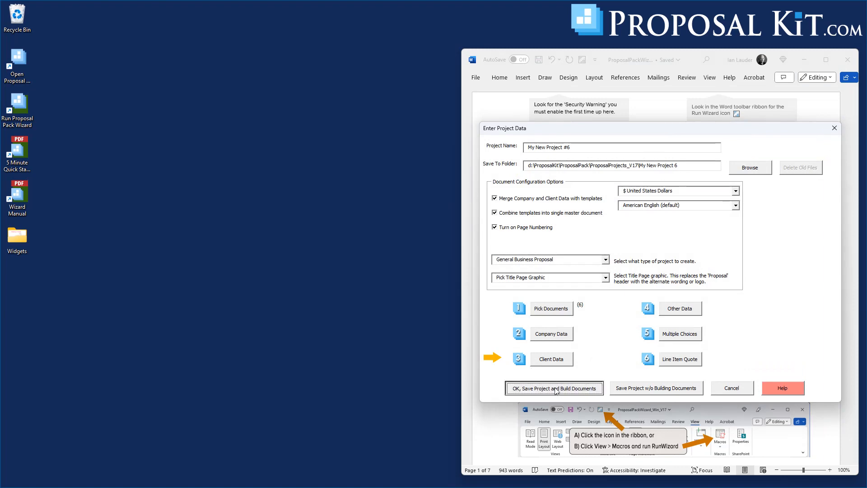
left_click(559, 389)
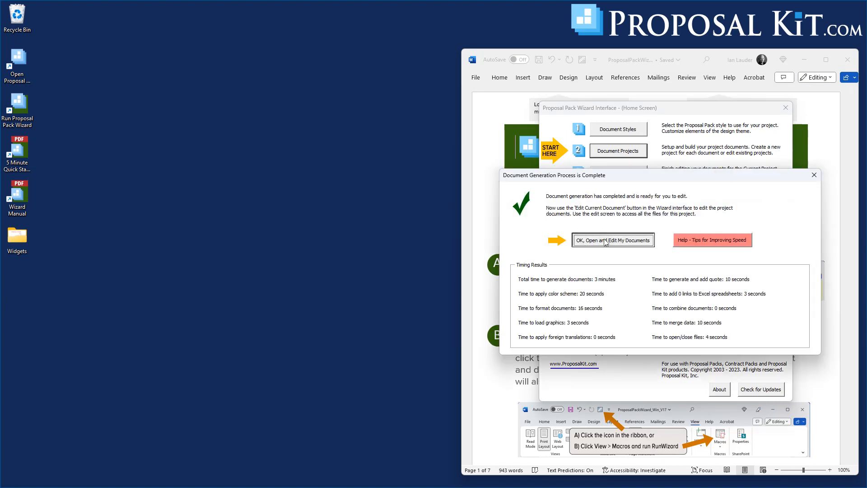
- Open the built project's Combined Project Document and Invoice for editing
left_click(605, 242)
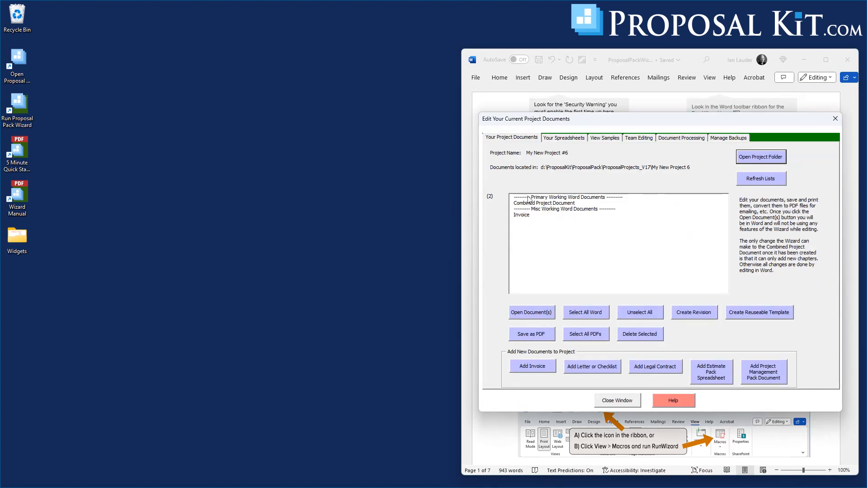
left_click(527, 207)
left_click(528, 203)
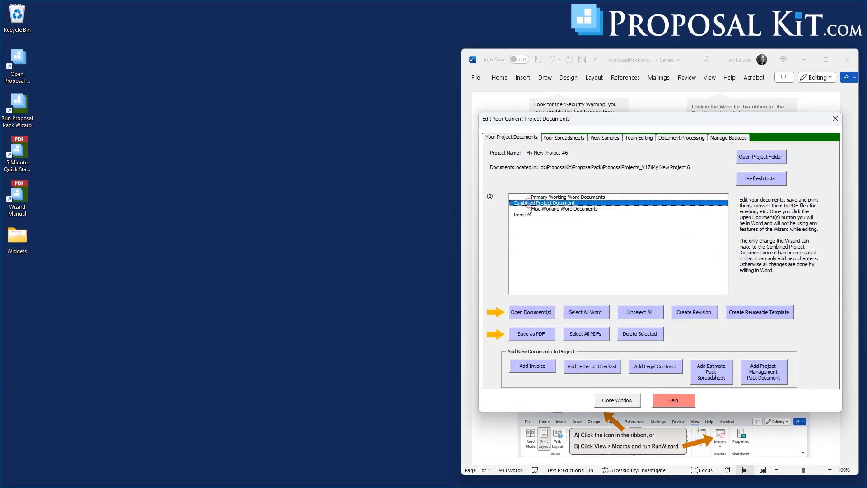
left_click(524, 216)
left_click(537, 313)
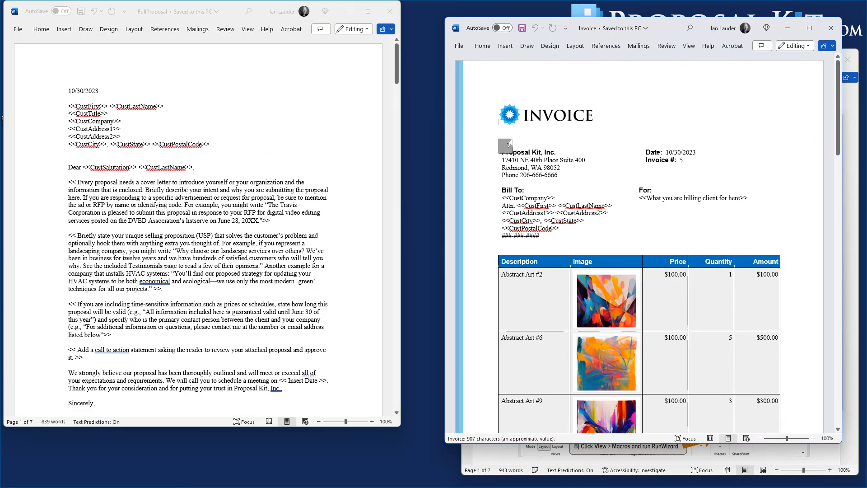
- Examine the invoice's line items and totals and the proposal's Cost Summary pages with their images, and close both documents
left_click_drag(837, 102, 855, 314)
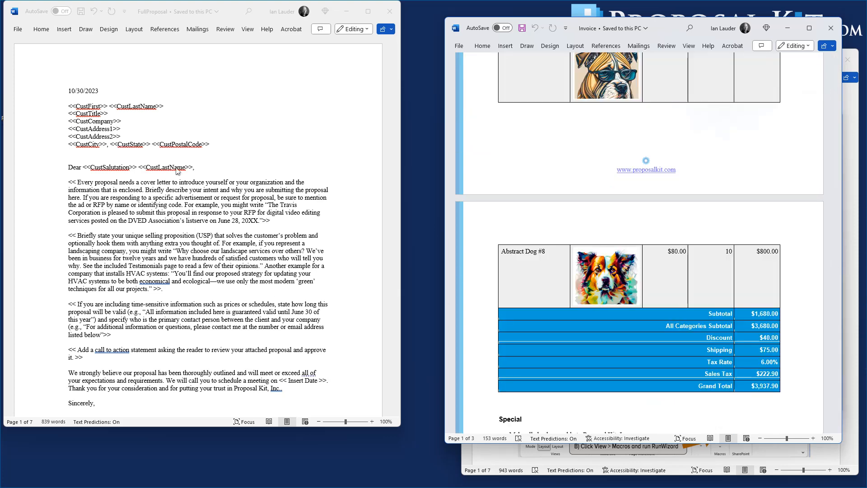
left_click_drag(226, 9, 273, 20)
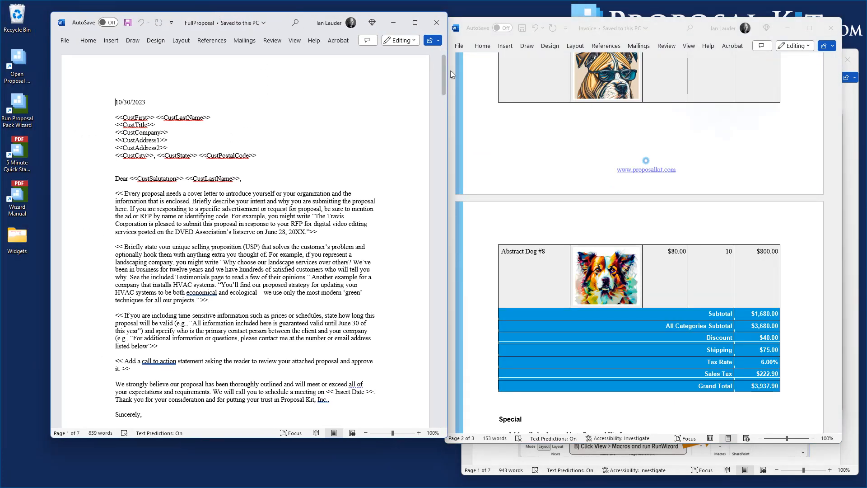
left_click_drag(445, 71, 461, 225)
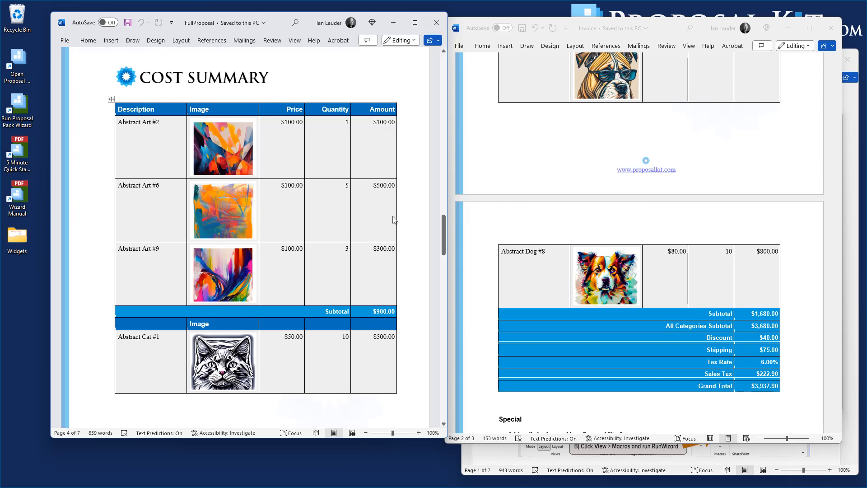
mouse_move(443, 233)
left_mouse_down()
mouse_move(453, 193)
mouse_move(453, 221)
left_mouse_up()
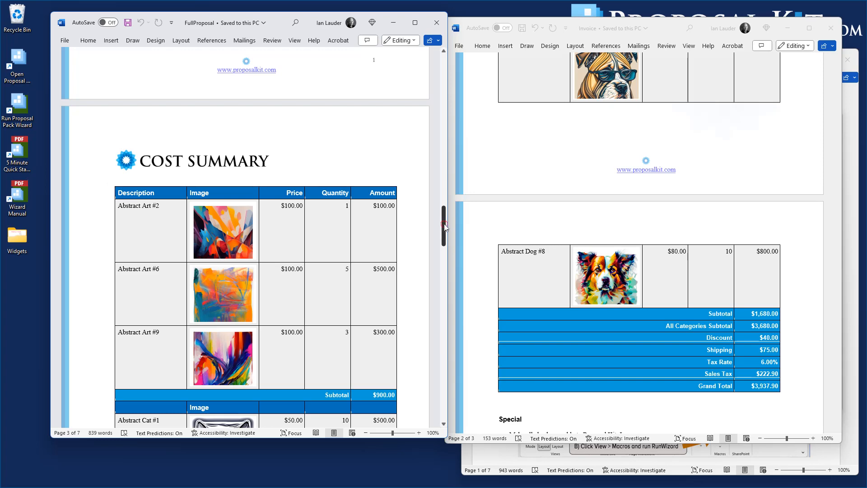
left_click_drag(444, 226, 445, 260)
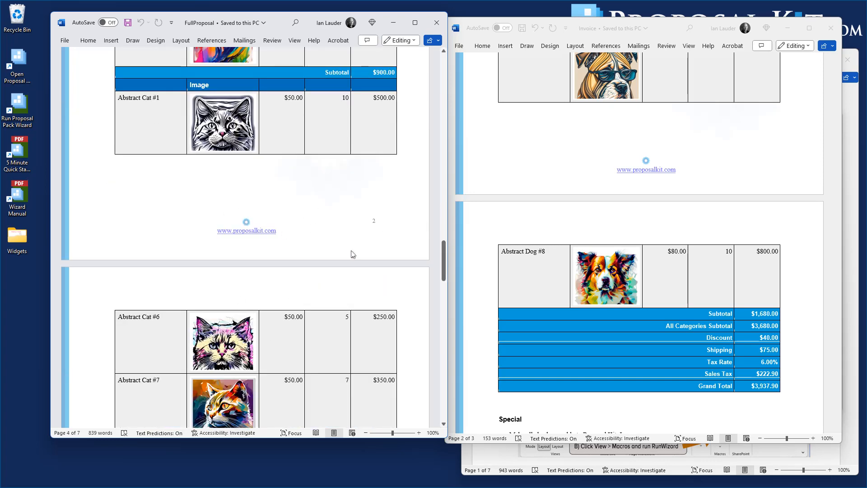
left_click_drag(444, 250, 445, 189)
left_click(436, 22)
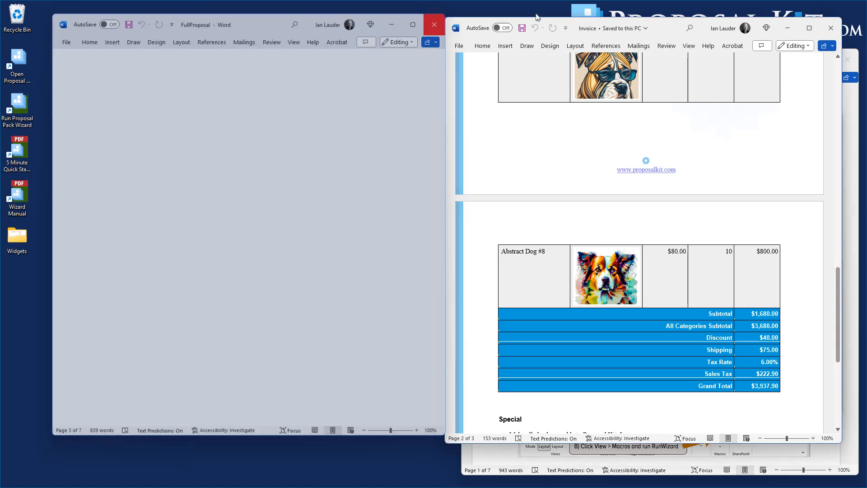
left_click(830, 28)
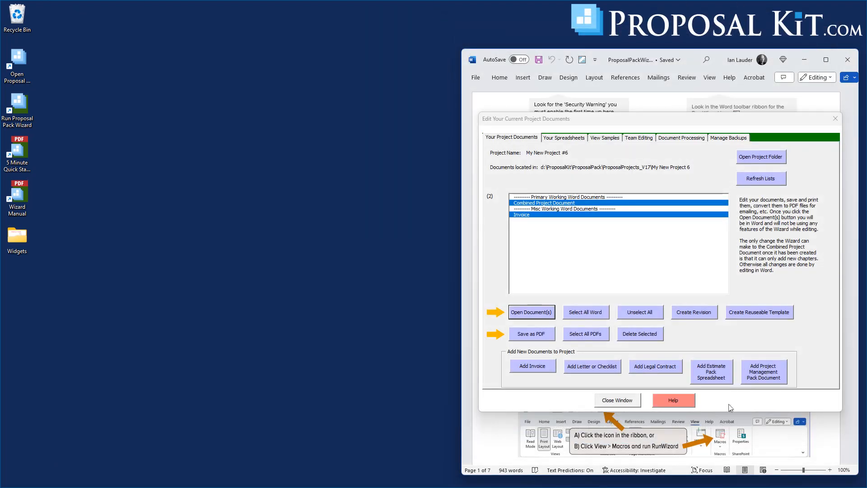